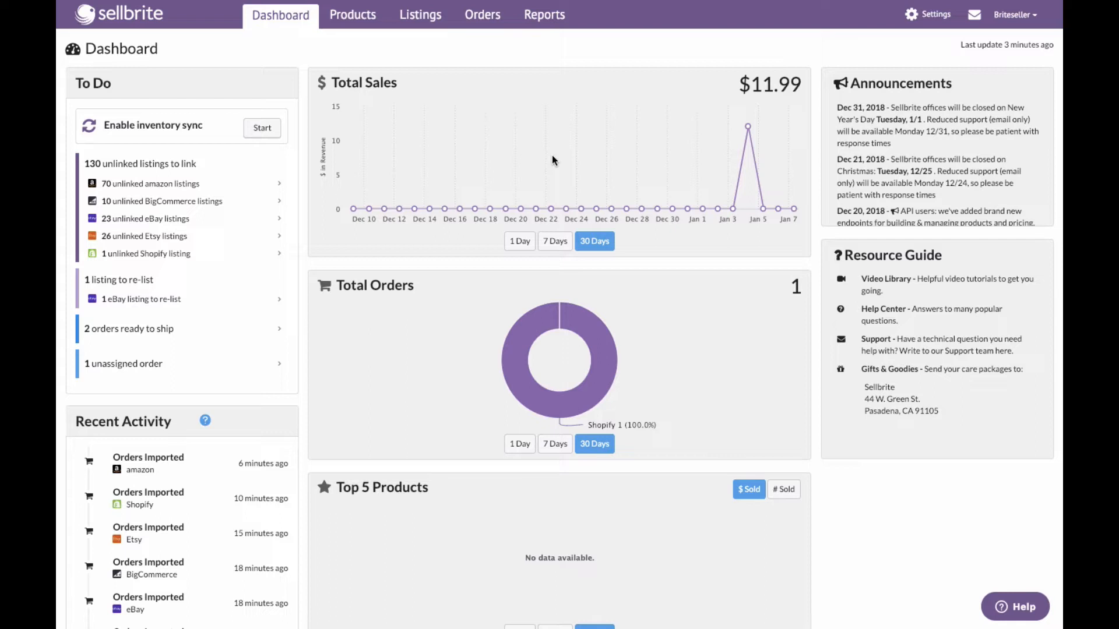
# - Open the full products list and check the channel-listing menu with nothing selected
pyautogui.click(363, 18)
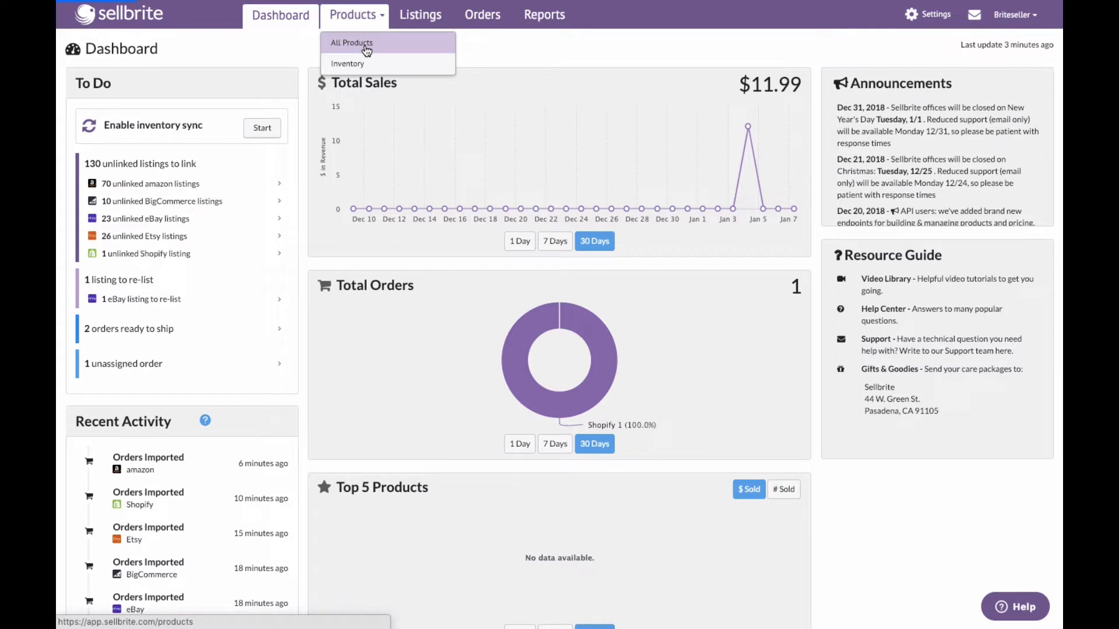
pyautogui.click(366, 46)
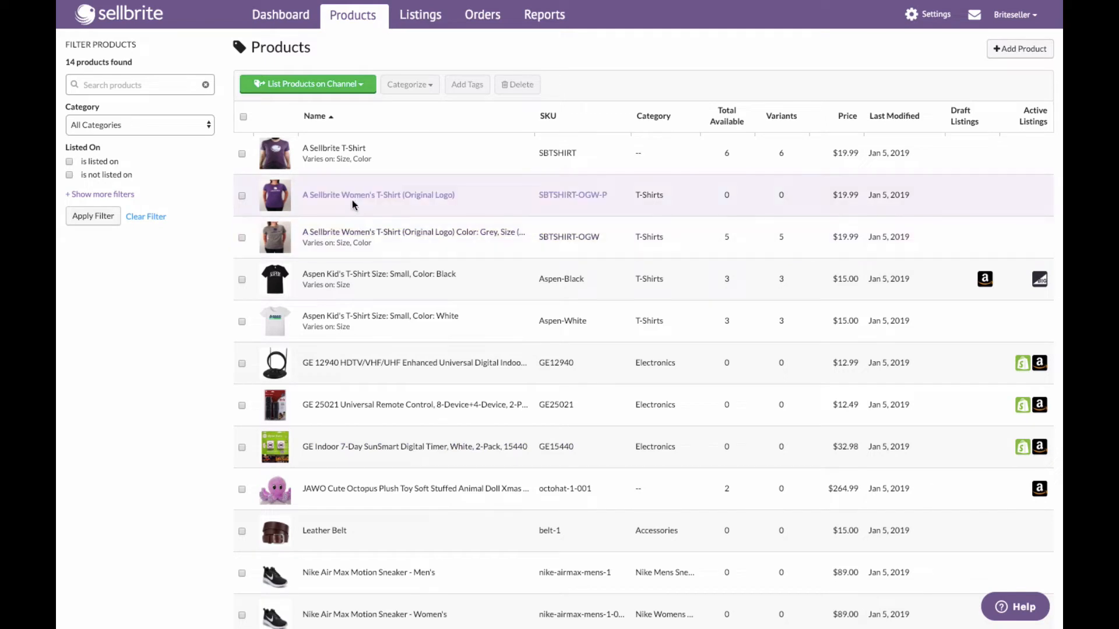
pyautogui.click(303, 87)
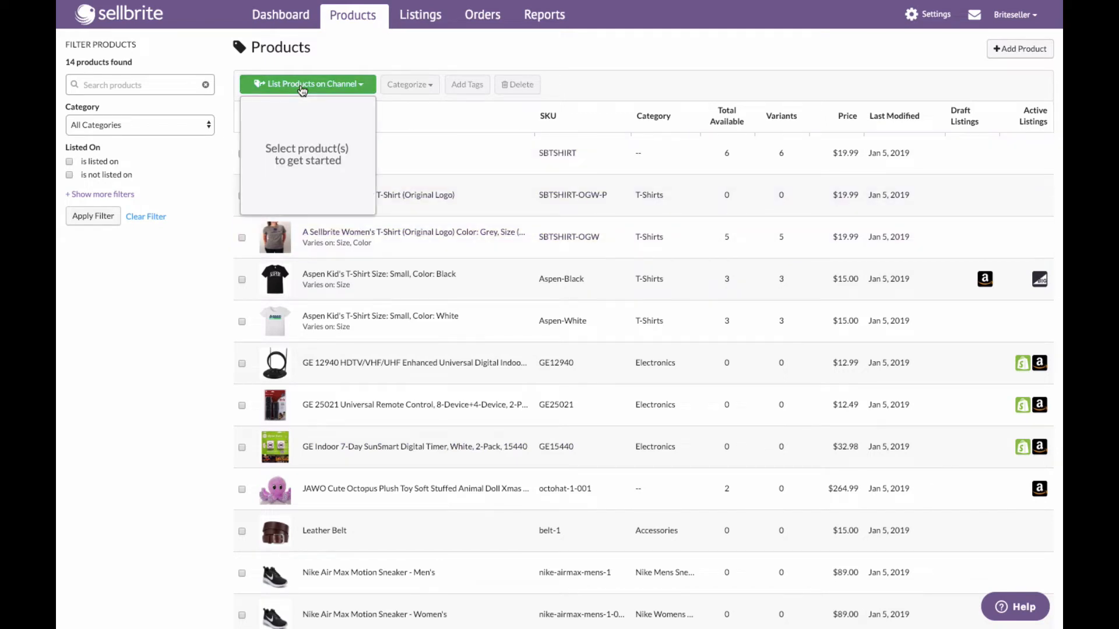
pyautogui.click(302, 86)
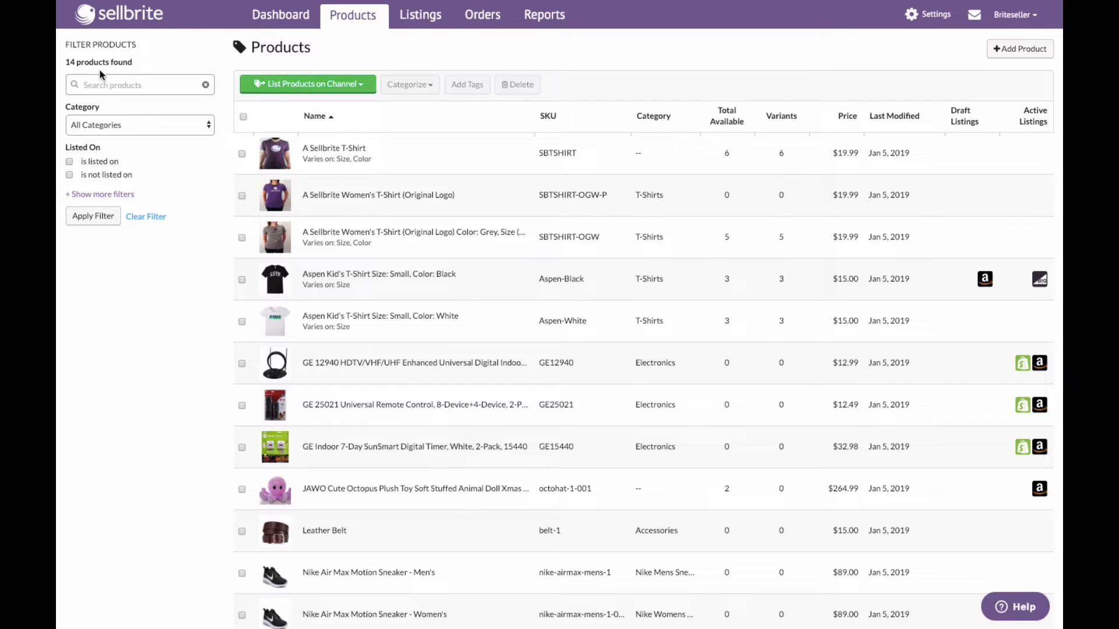
# - Filter products to those not listed on eBay with a total available from 1
pyautogui.click(69, 175)
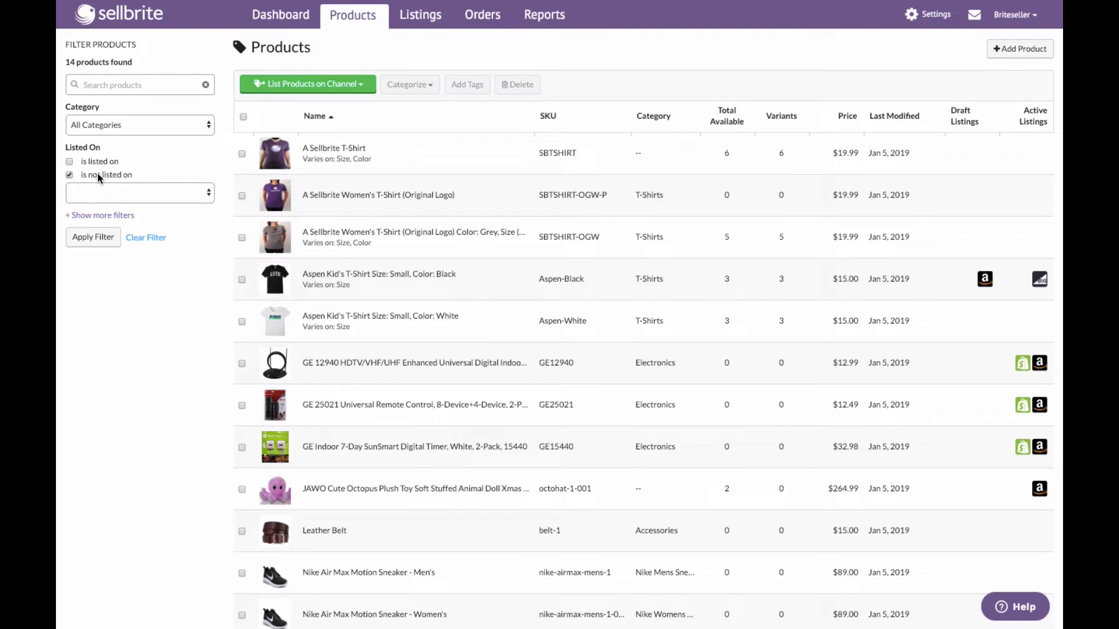
pyautogui.click(108, 193)
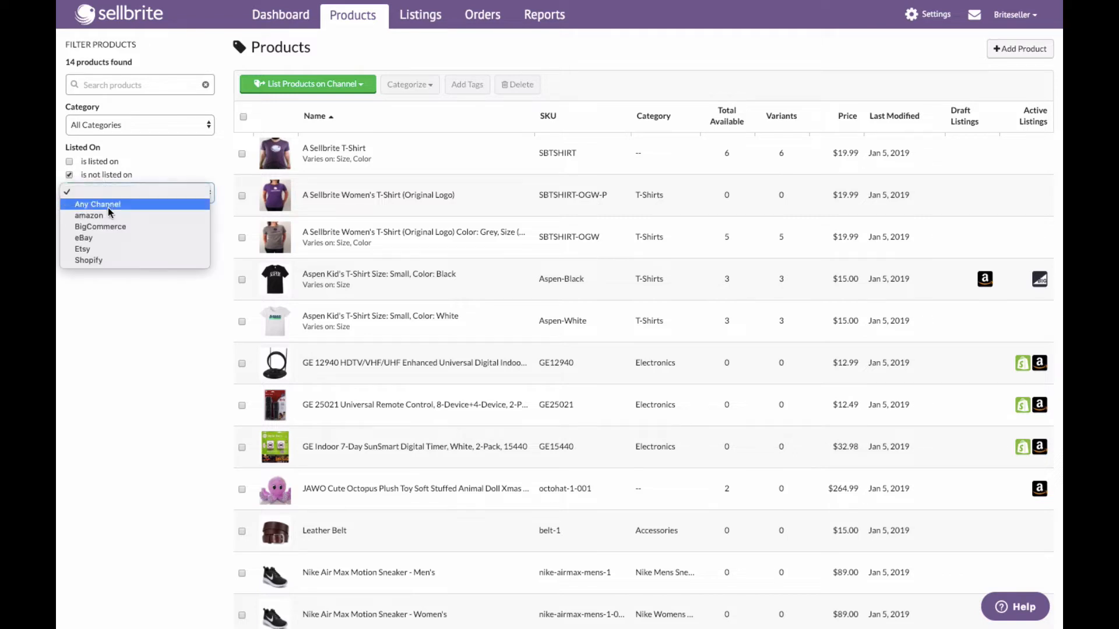
pyautogui.click(109, 237)
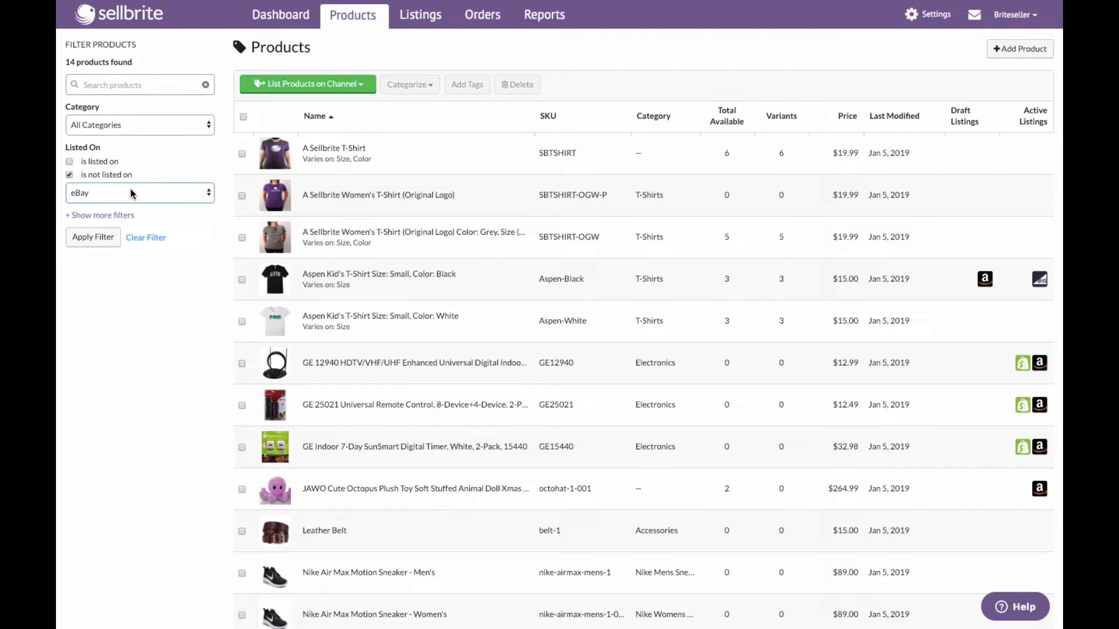
pyautogui.click(109, 215)
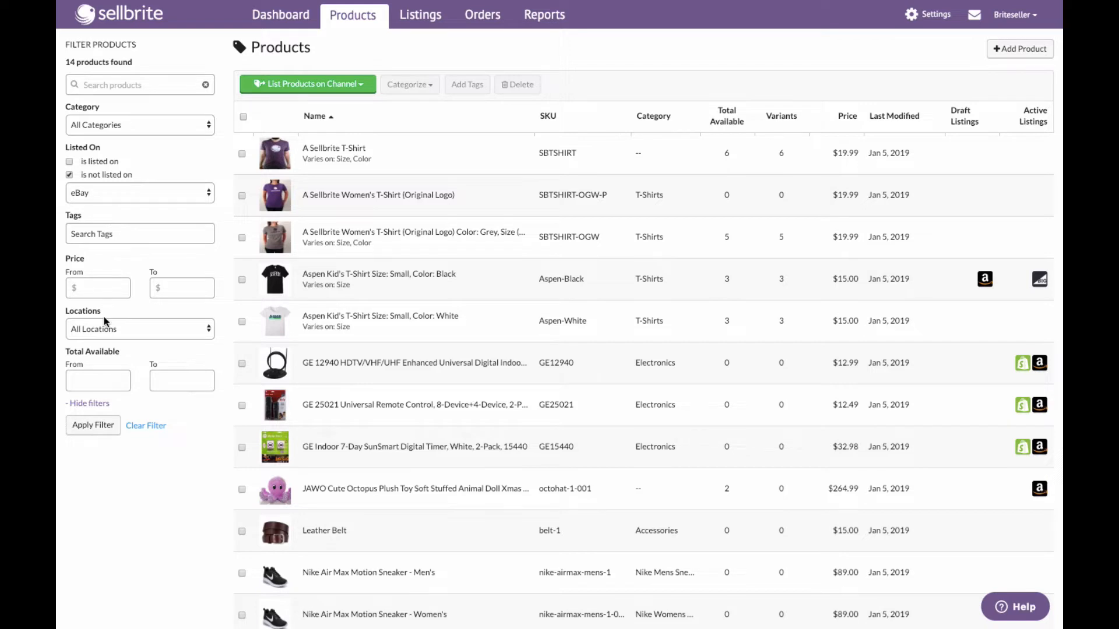
pyautogui.click(84, 376)
pyautogui.scroll(-1, 67, 353)
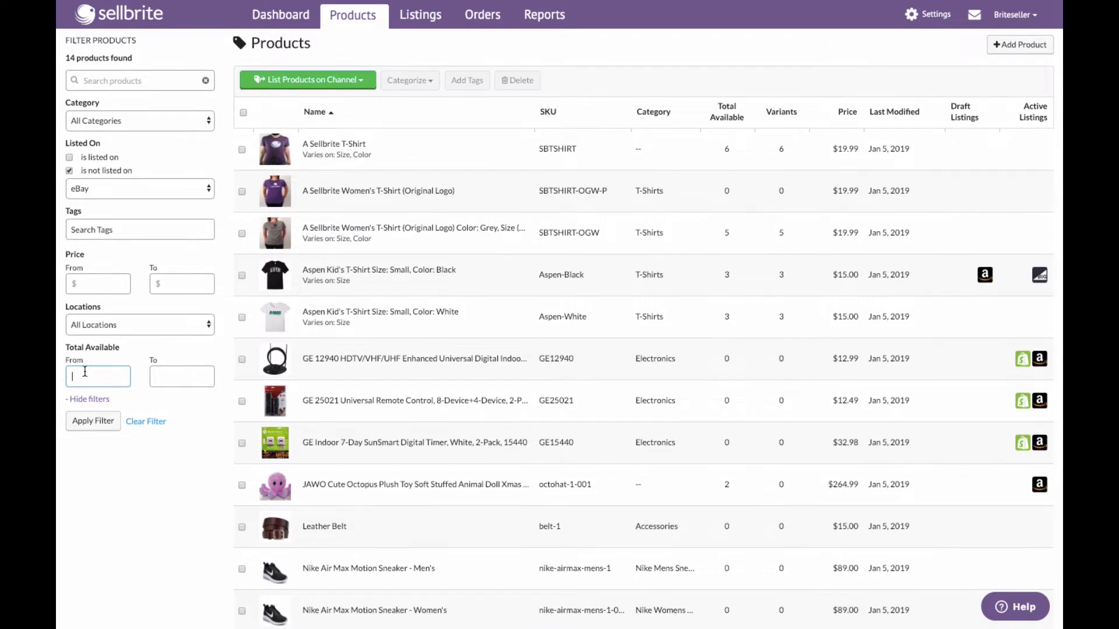
pyautogui.write('1')
pyautogui.click(89, 423)
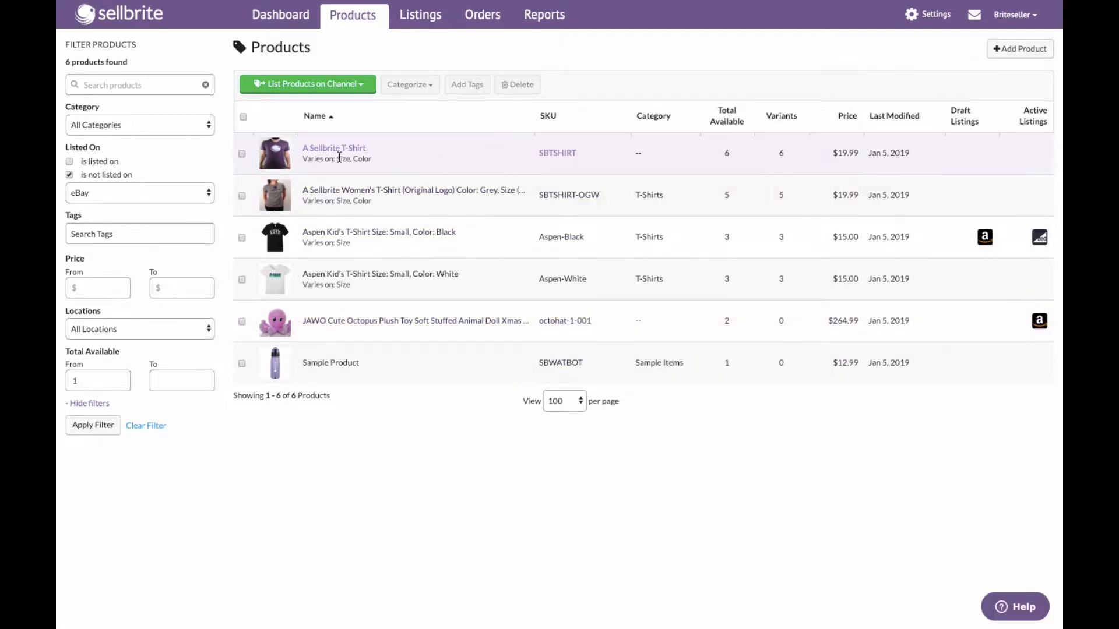
# - Select A Sellbrite T-Shirt and open the channel-listing menu without choosing a channel
pyautogui.click(241, 154)
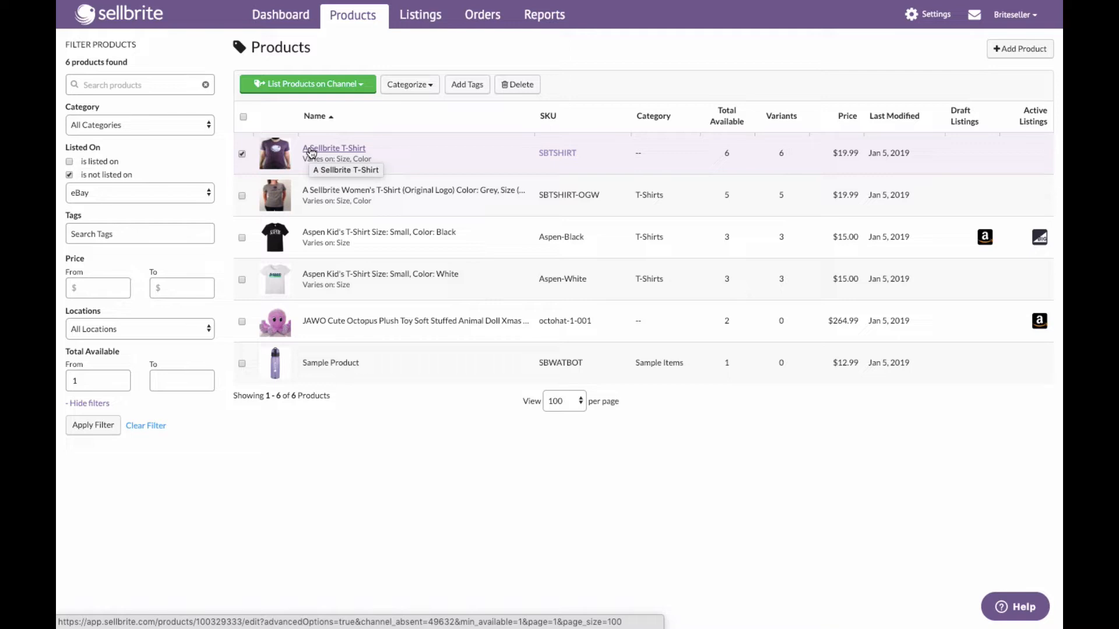
pyautogui.click(242, 155)
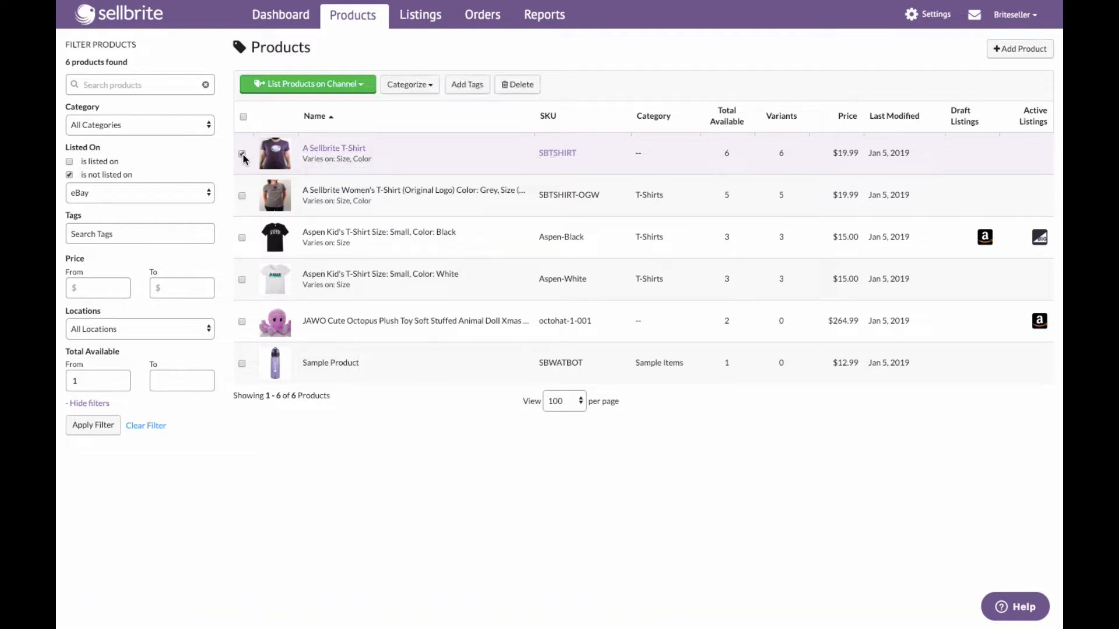
pyautogui.click(242, 155)
pyautogui.click(289, 88)
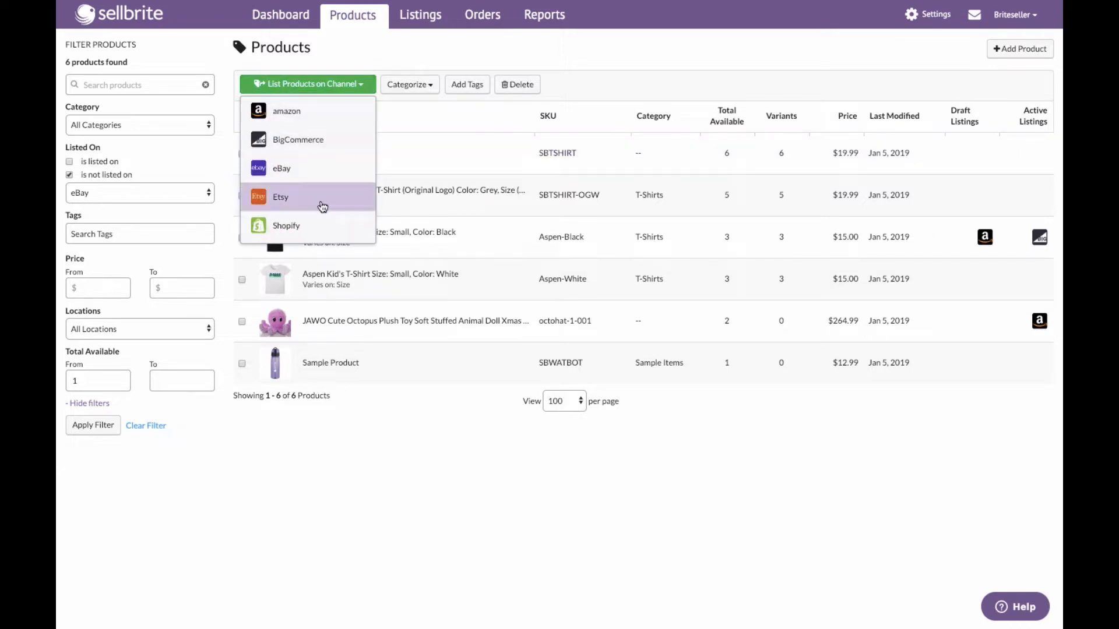
pyautogui.click(391, 142)
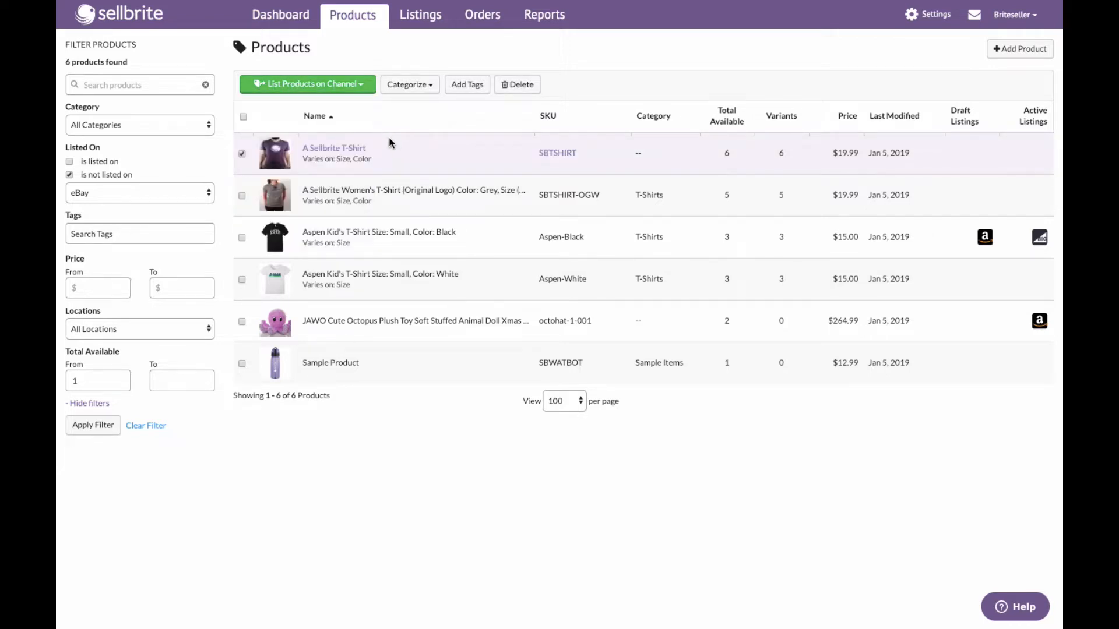
# - Open A Sellbrite T-Shirt and review its product info, description, images and variations
pyautogui.click(349, 150)
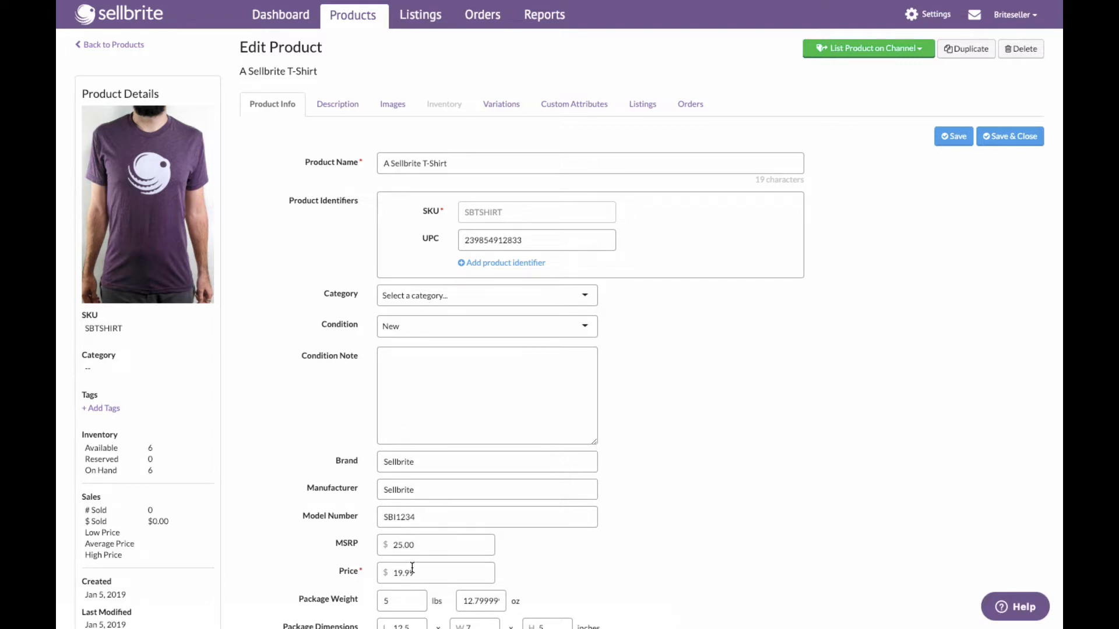
pyautogui.scroll(-2, 412, 568)
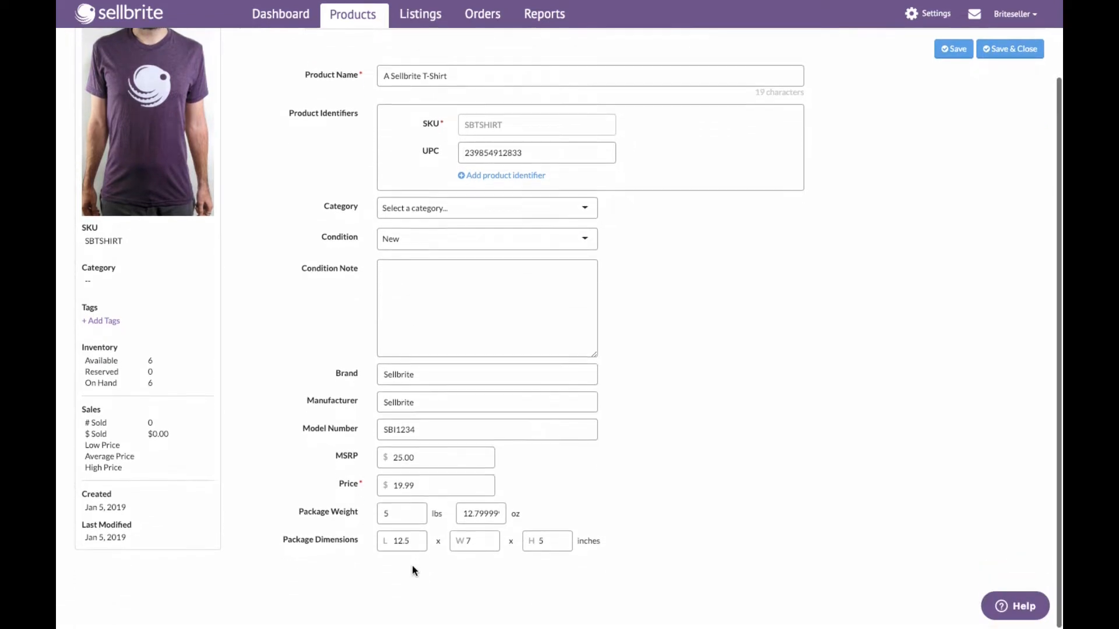
pyautogui.scroll(2, 411, 565)
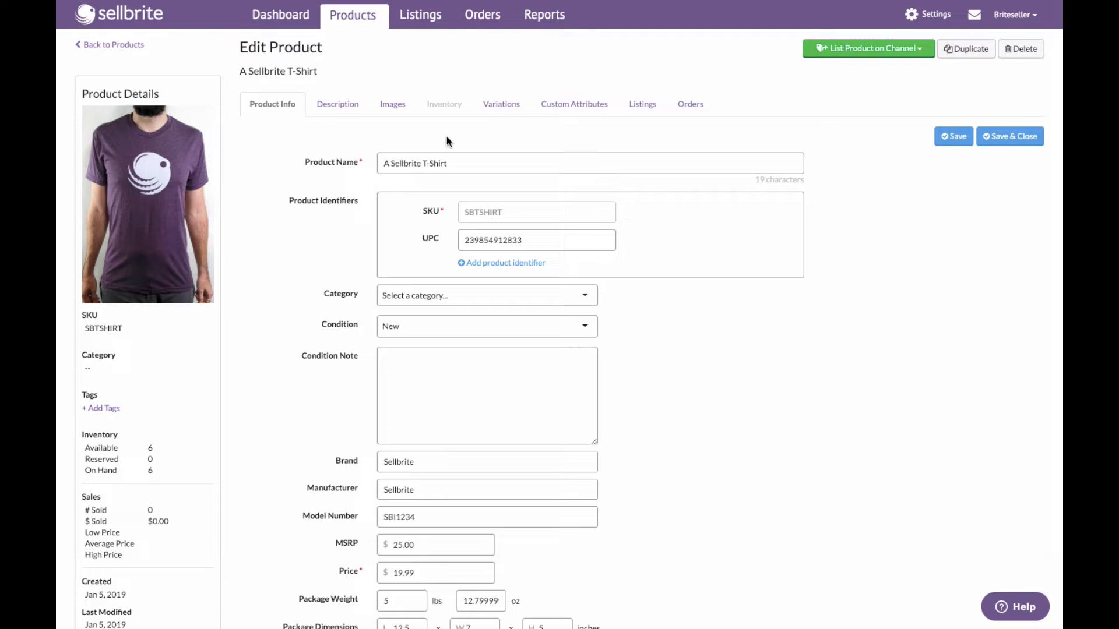
pyautogui.click(348, 111)
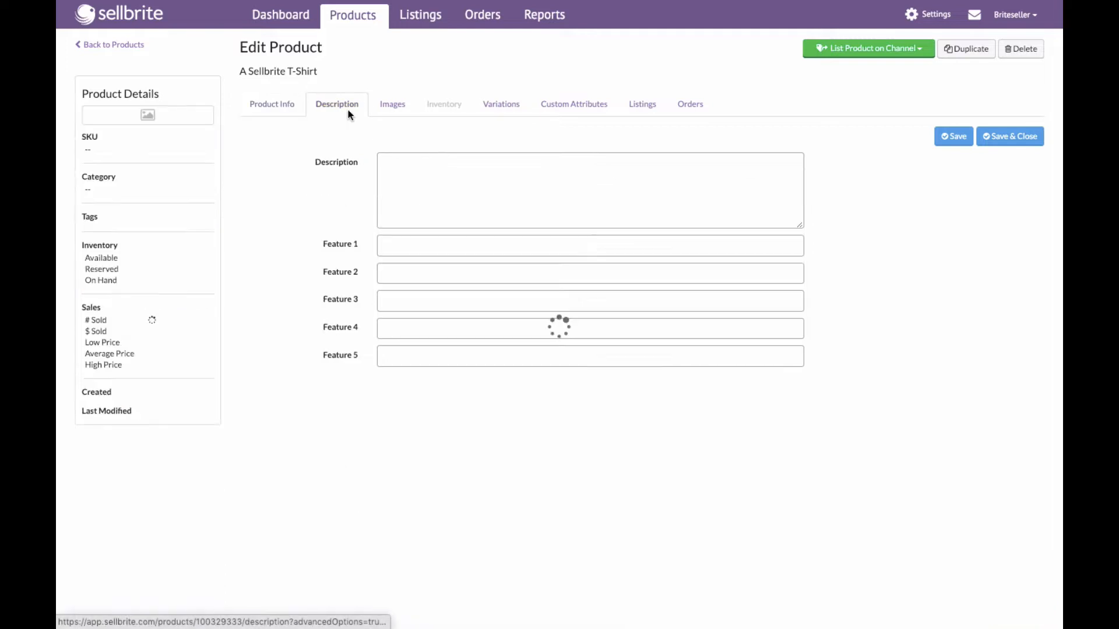
pyautogui.click(391, 111)
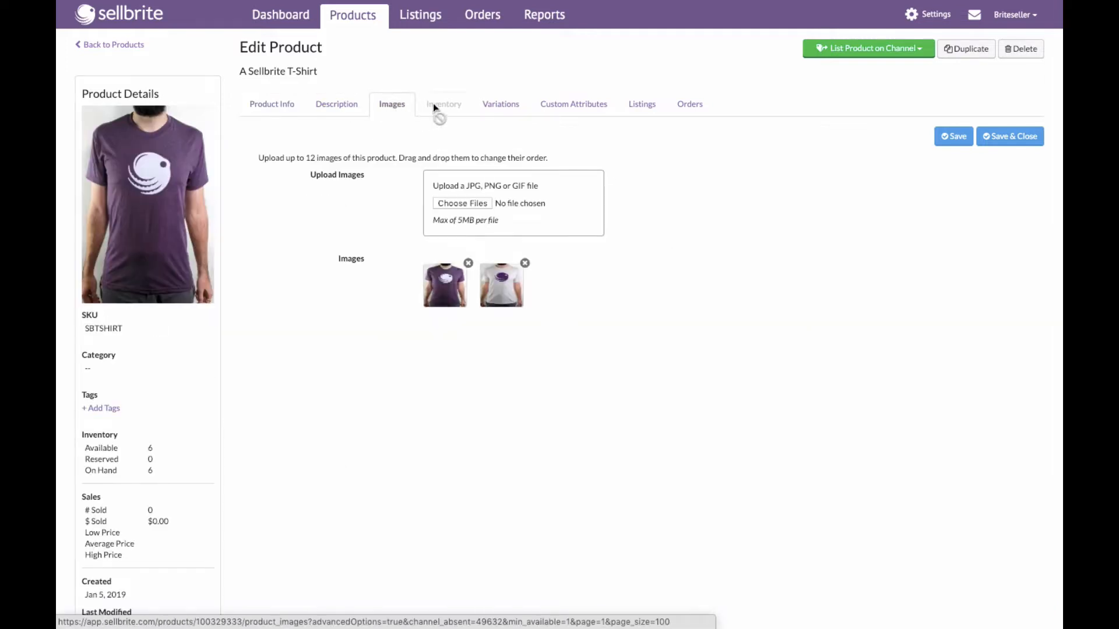
pyautogui.click(503, 106)
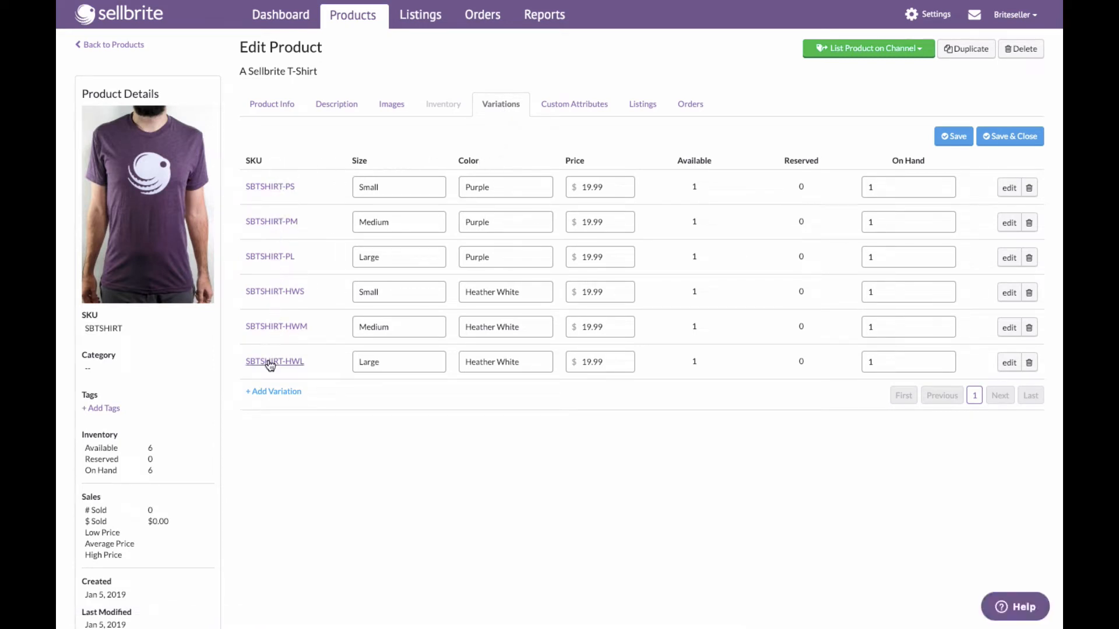
# - Inspect the SBTSHIRT-PS variant and its images, return to the parent product, and view its custom attributes
pyautogui.click(277, 187)
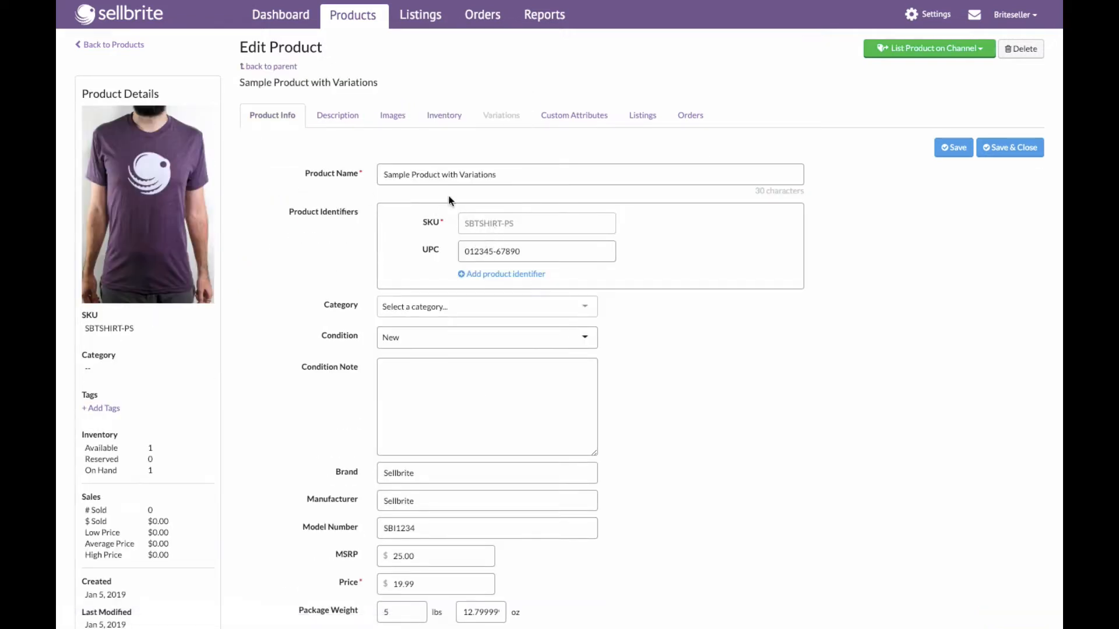
pyautogui.click(394, 122)
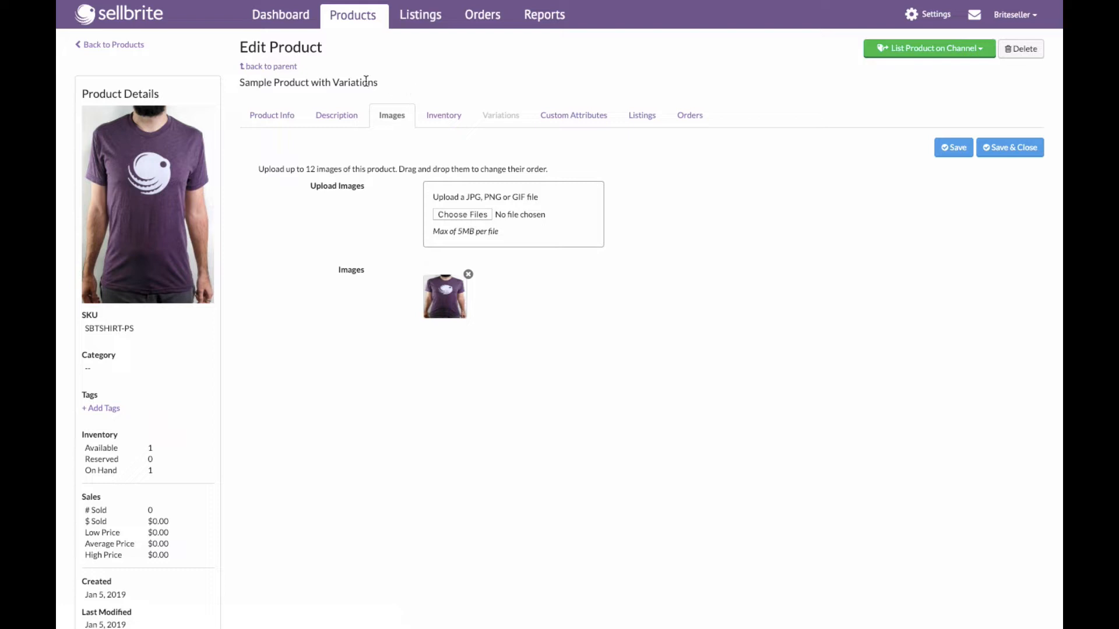
pyautogui.click(278, 67)
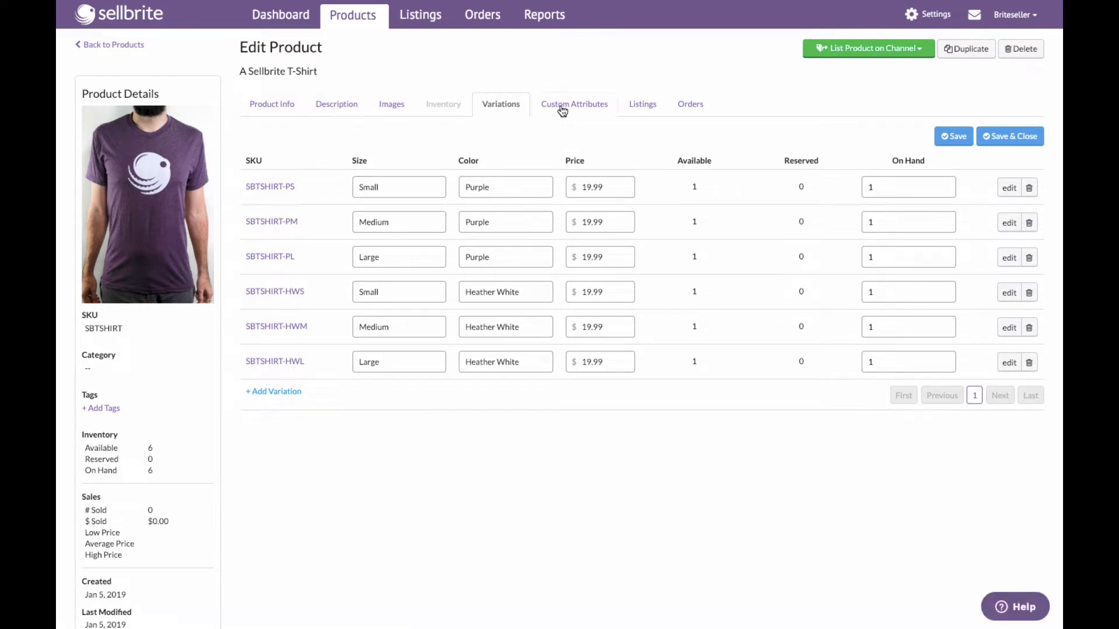
pyautogui.click(564, 110)
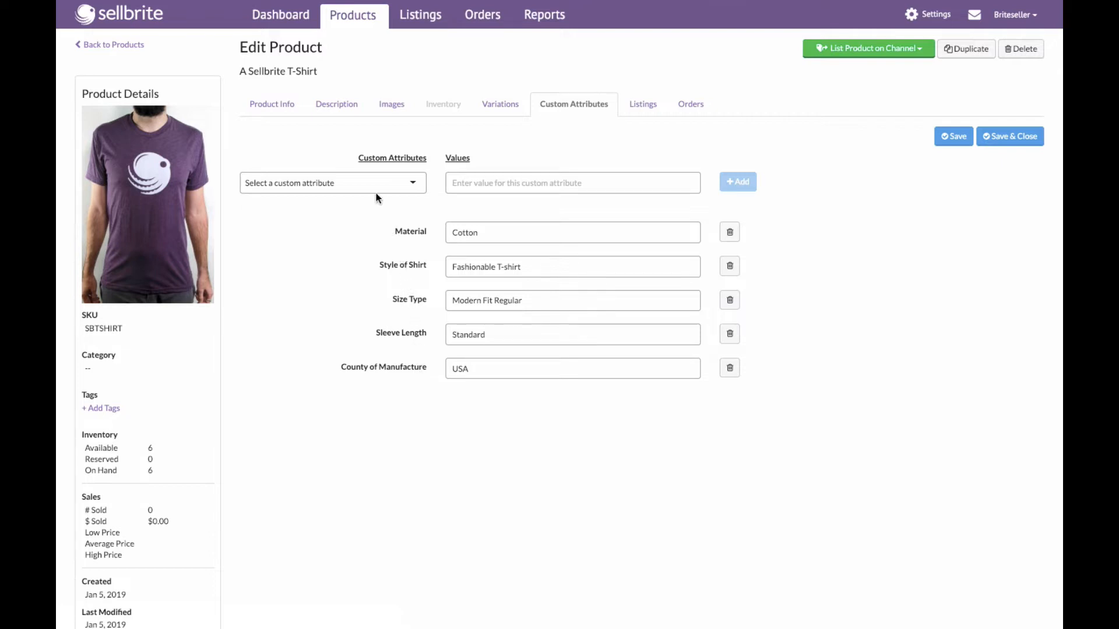
# - Return to the products list and reapply the filter: not listed on eBay, total available from 1
pyautogui.click(128, 52)
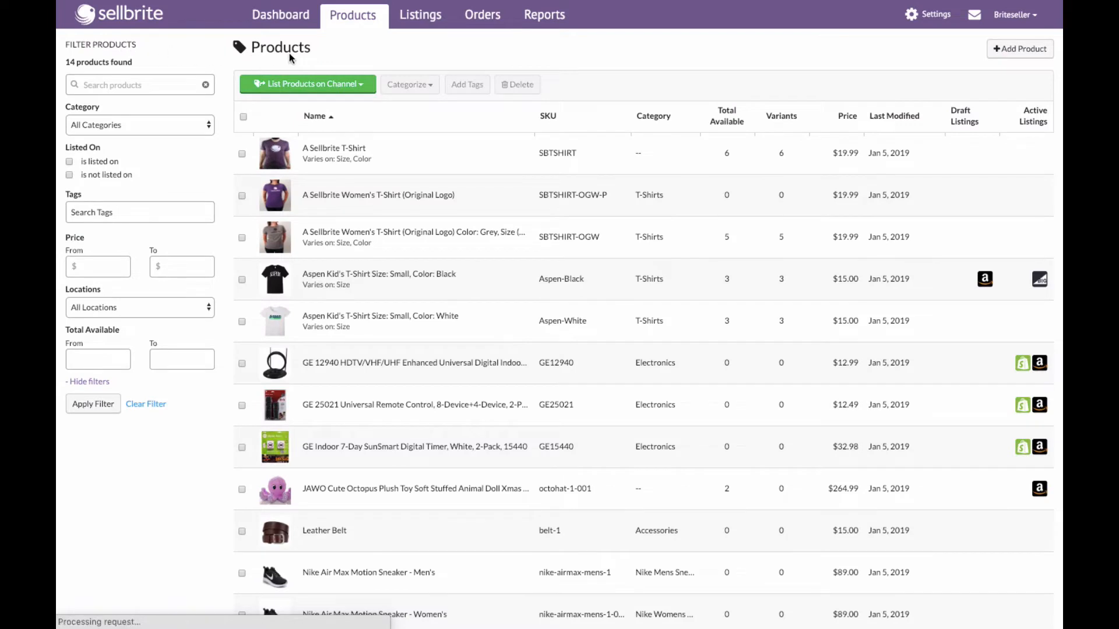
pyautogui.click(107, 174)
pyautogui.click(107, 188)
pyautogui.click(84, 238)
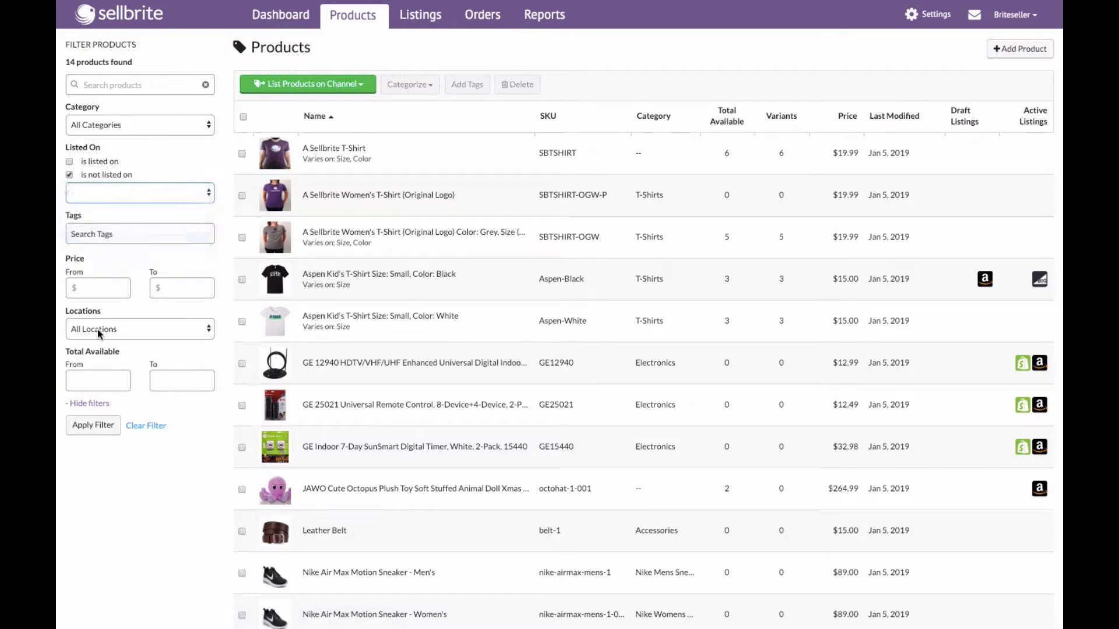
pyautogui.click(93, 376)
pyautogui.write('1')
pyautogui.click(111, 433)
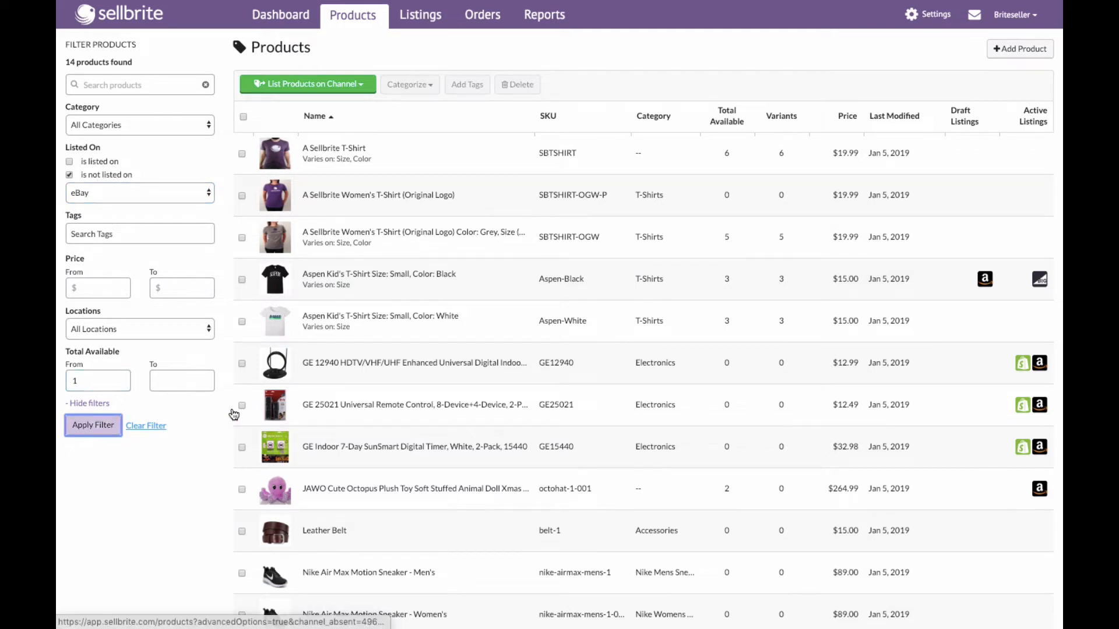
# - Try to list the selected A Sellbrite T-Shirt on eBay
pyautogui.click(242, 154)
pyautogui.click(321, 95)
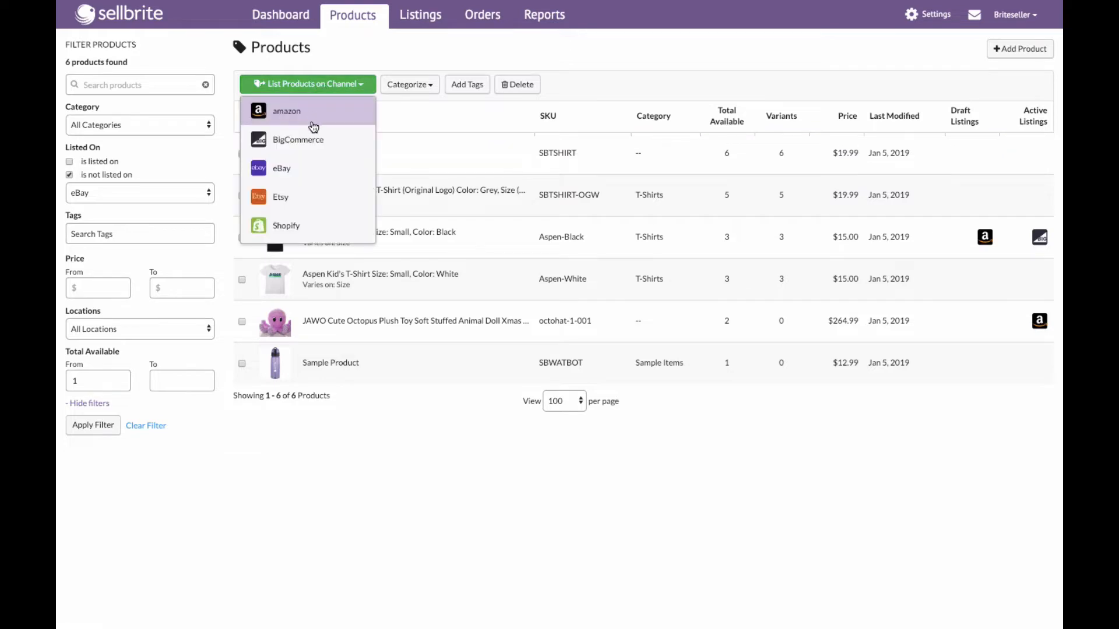
pyautogui.click(303, 169)
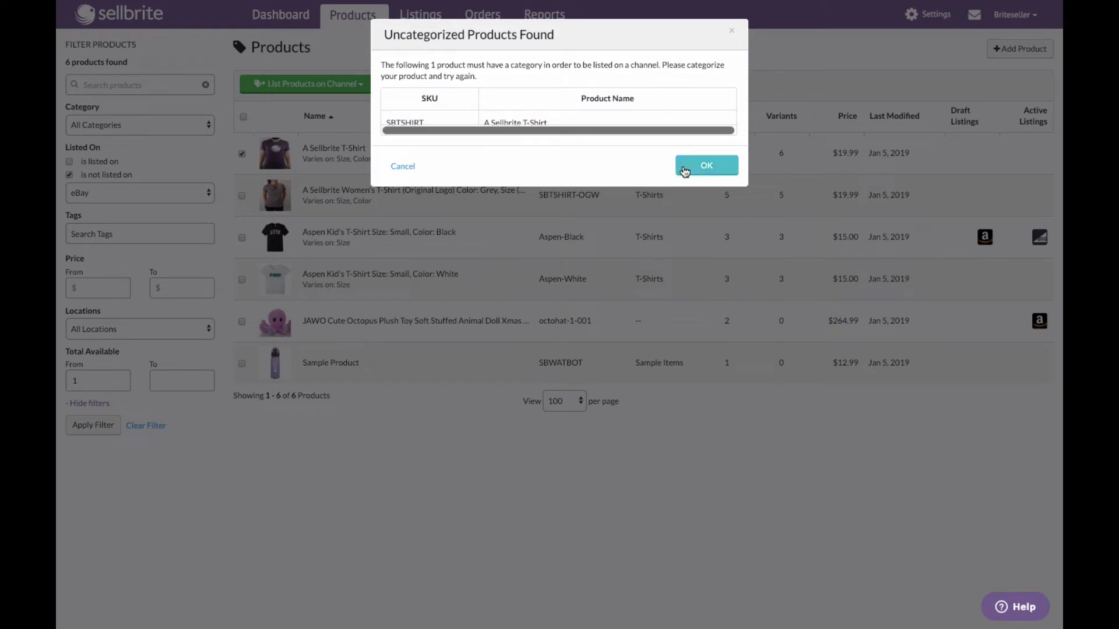
pyautogui.click(685, 170)
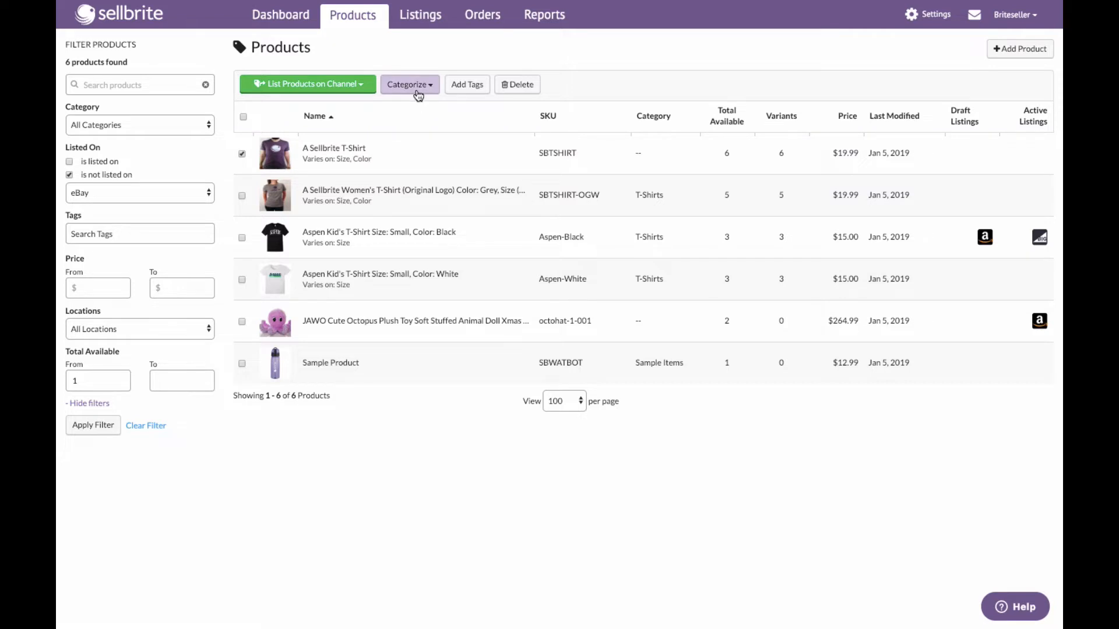
# - Categorize A Sellbrite T-Shirt as T-Shirts
pyautogui.click(415, 85)
pyautogui.scroll(-5, 607, 229)
pyautogui.scroll(-10, 608, 232)
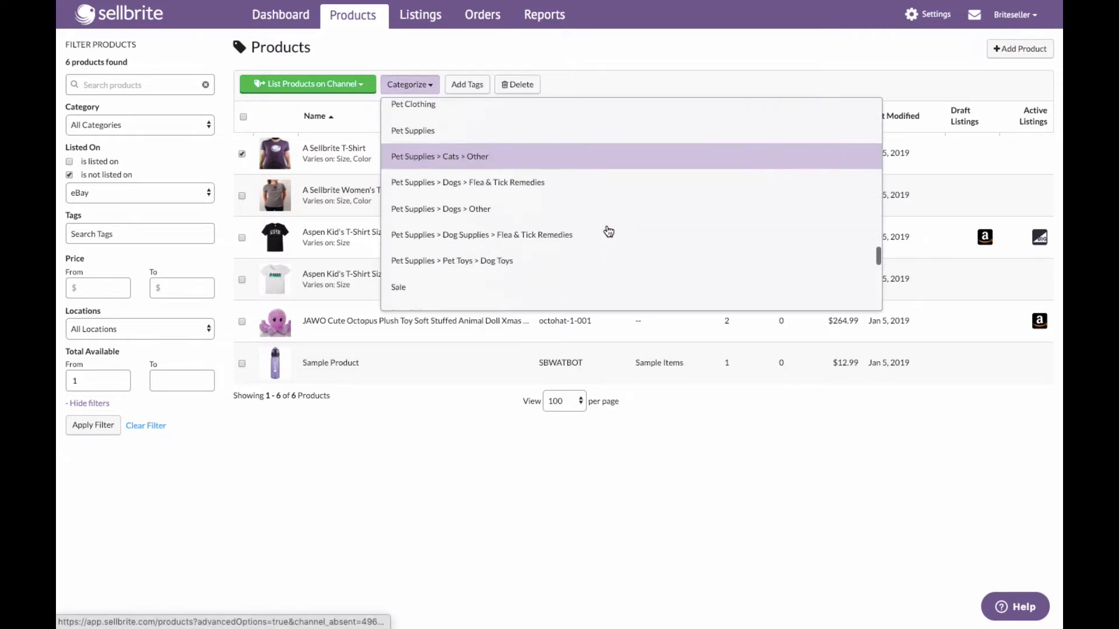
pyautogui.scroll(2, 608, 233)
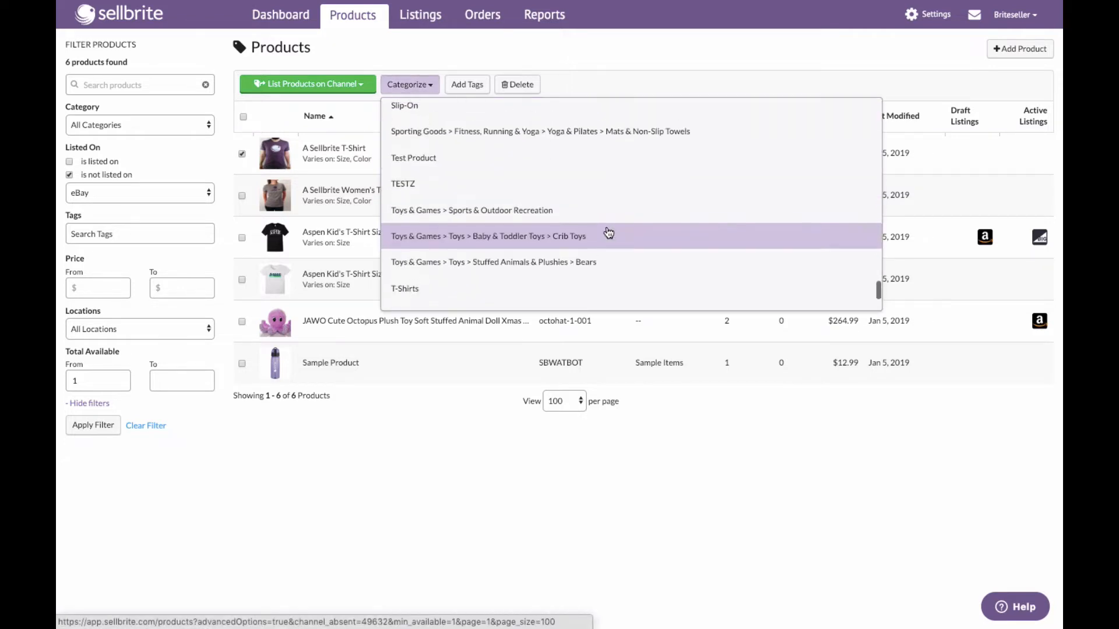
pyautogui.click(482, 295)
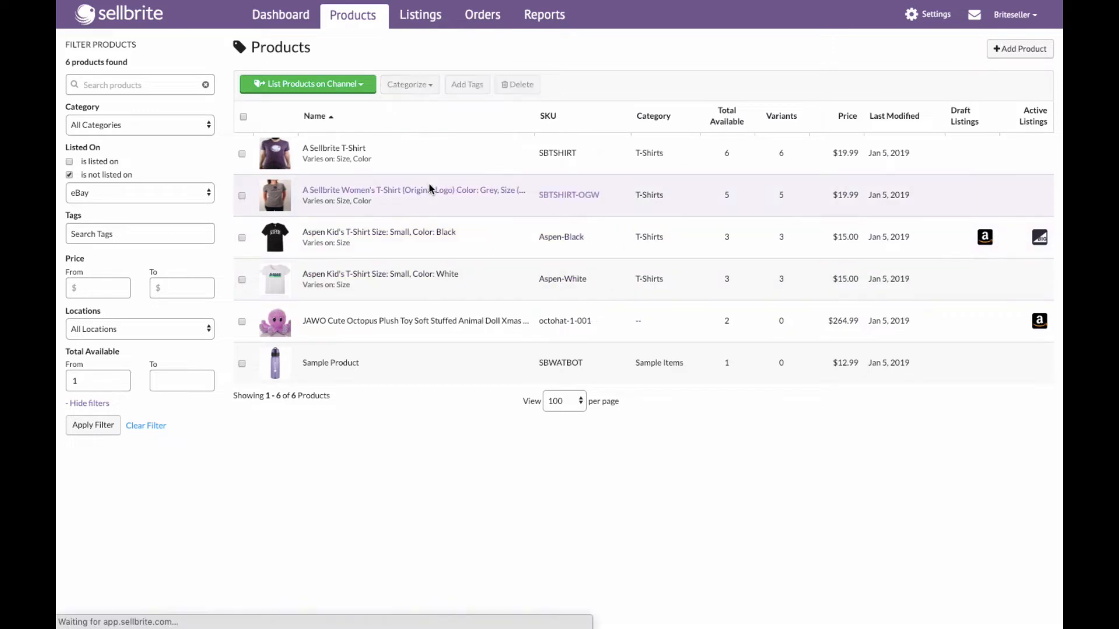
# - Select A Sellbrite T-Shirt in the products list and start listing it on eBay
pyautogui.doubleClick(642, 152)
pyautogui.moveTo(642, 152); pyautogui.dragTo(636, 152)
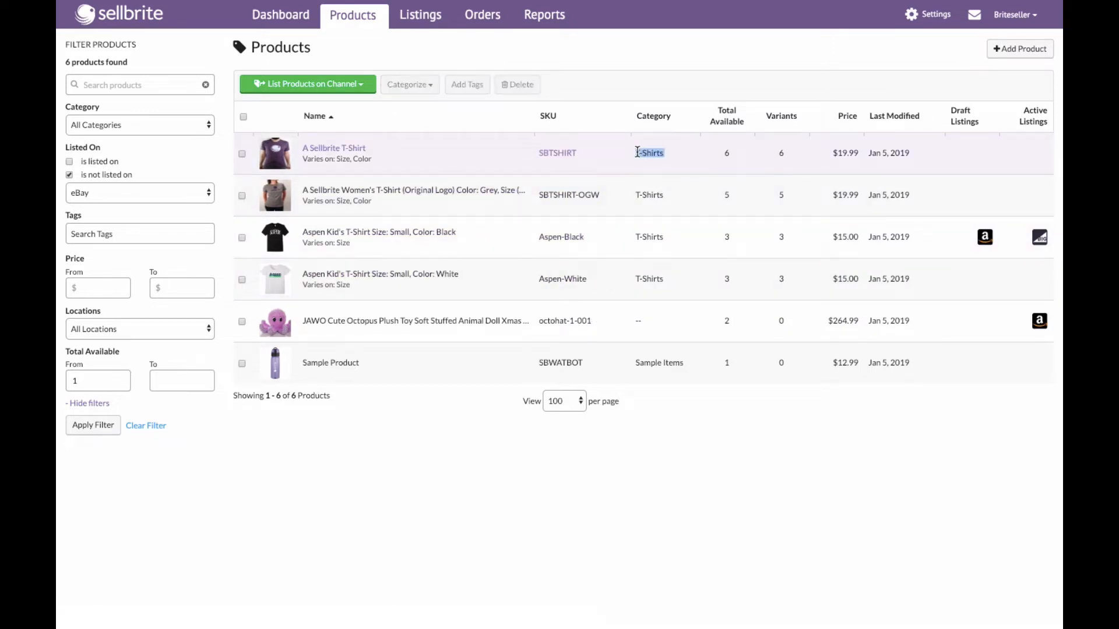
pyautogui.click(242, 154)
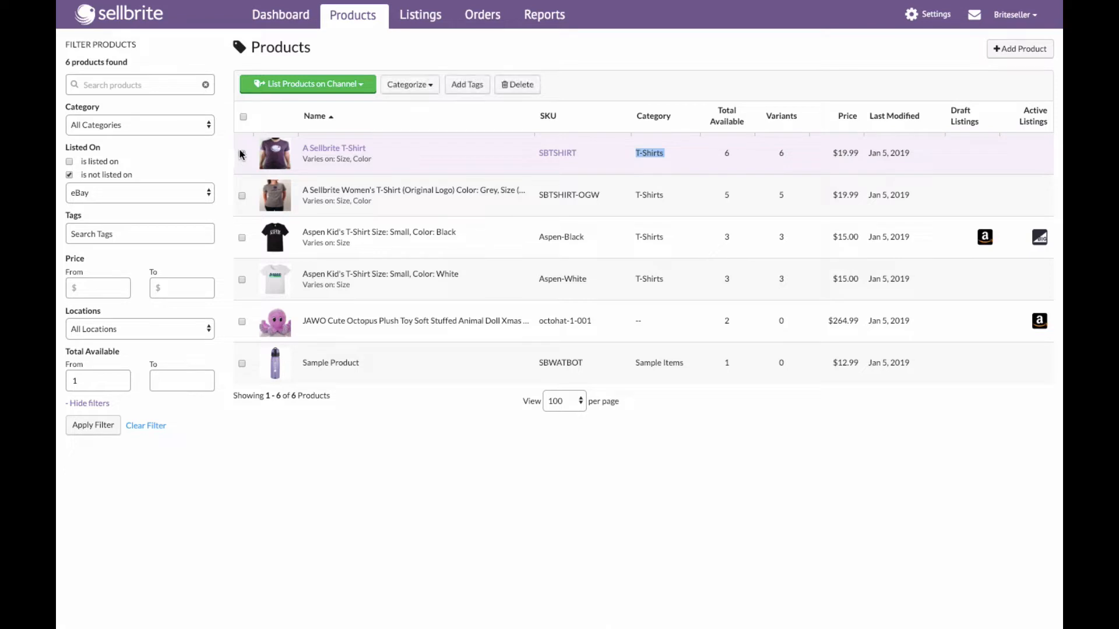
pyautogui.click(284, 87)
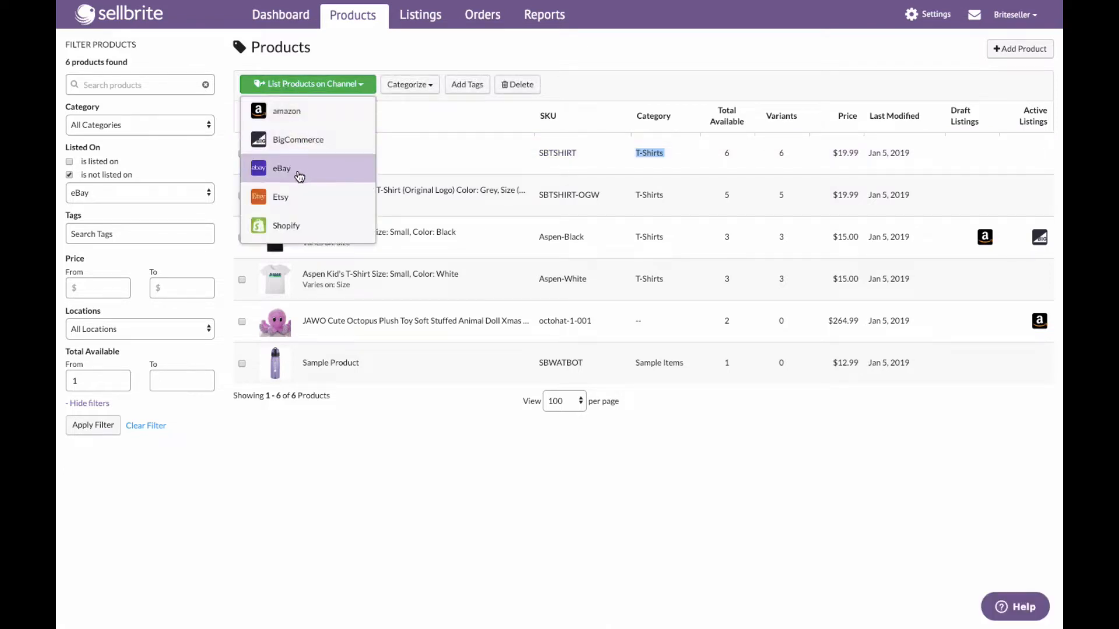
pyautogui.click(282, 169)
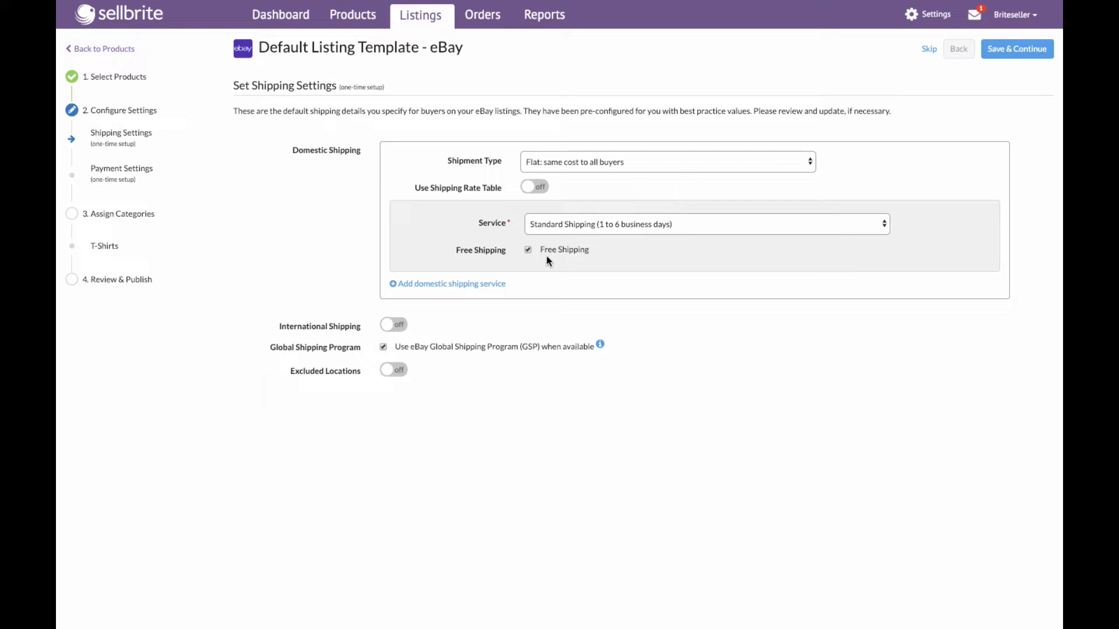
# - Add a second domestic shipping service set to Expedited Shipping (1 to 4 business days)
pyautogui.click(447, 285)
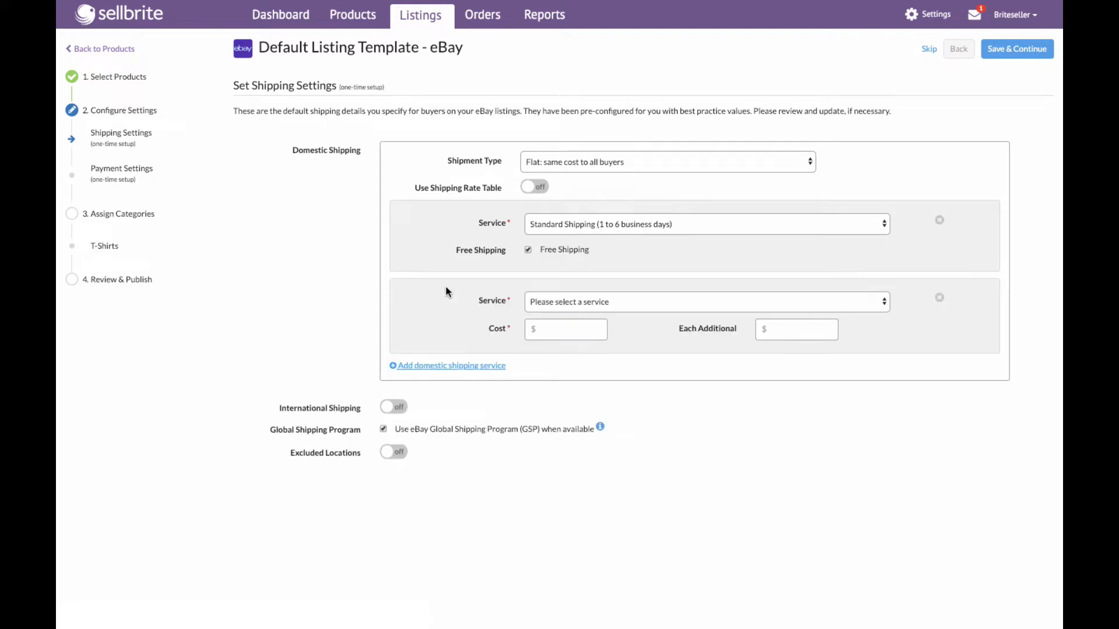
pyautogui.click(584, 305)
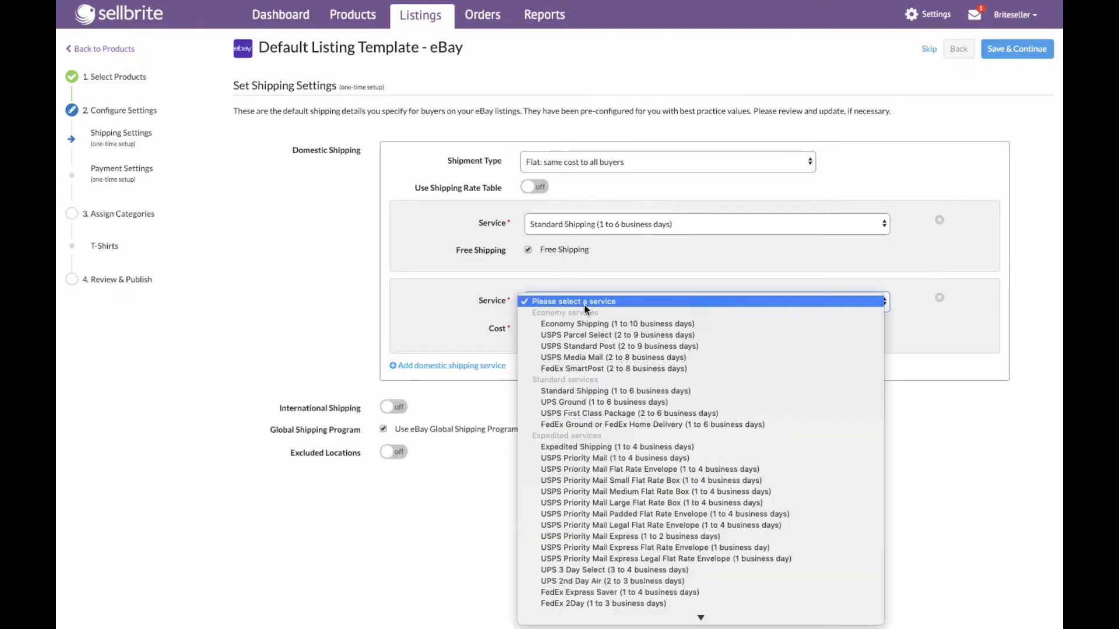
pyautogui.click(593, 445)
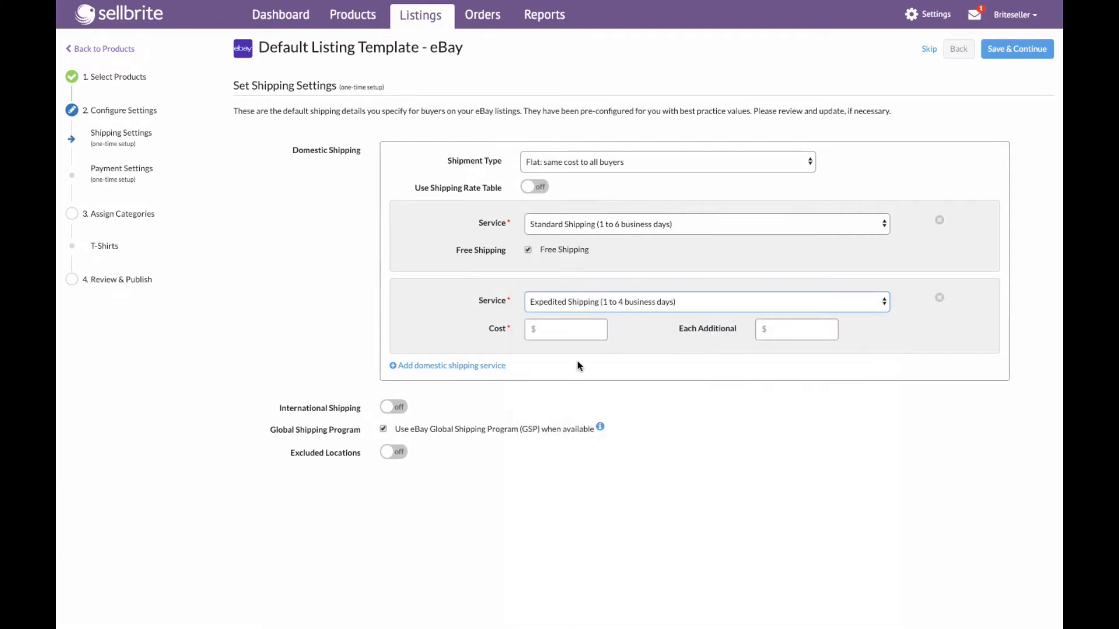
# - Set the expedited service's cost to $10 and each additional item to $2, then save and continue
pyautogui.click(568, 330)
pyautogui.write('10')
pyautogui.click(786, 331)
pyautogui.write('2')
pyautogui.click(1028, 53)
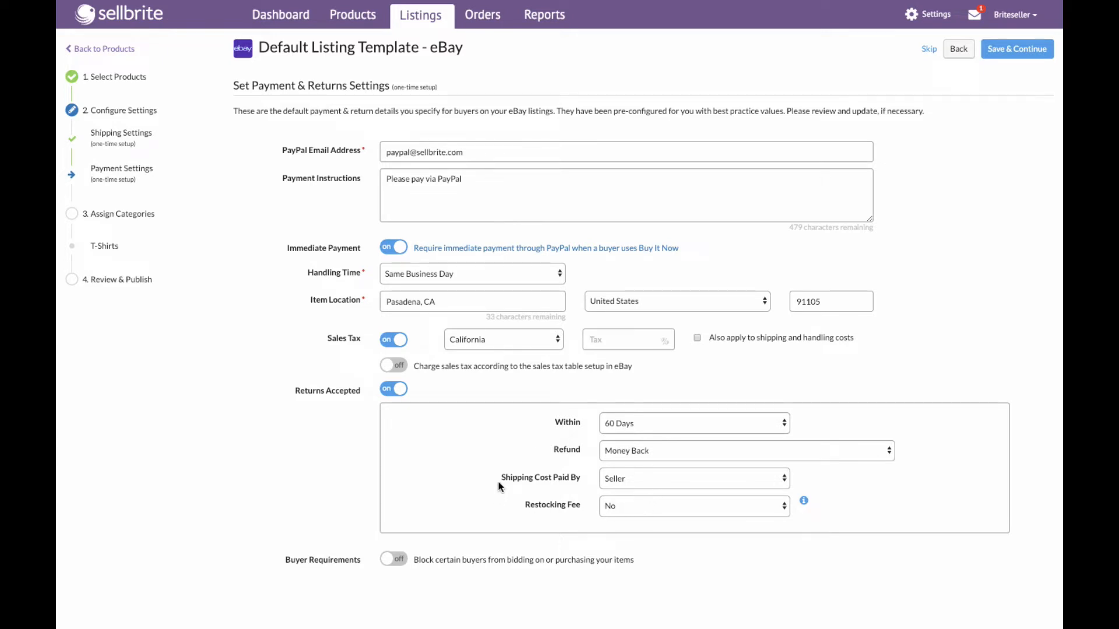
# - Review the handling time in the payment and returns settings and continue to category assignment
pyautogui.click(510, 278)
pyautogui.click(510, 275)
pyautogui.click(1031, 55)
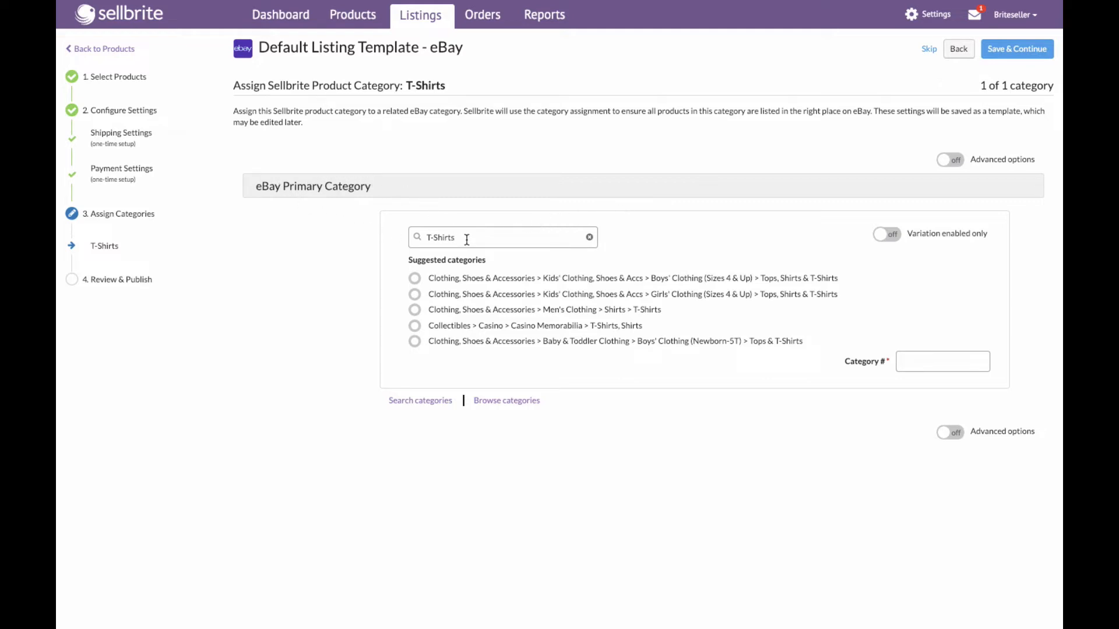
# - Assign the eBay primary category Clothing, Shoes & Accessories > Men's Clothing > Shirts > T-Shirts and keep New mapped to New with tags
pyautogui.moveTo(466, 240); pyautogui.dragTo(406, 239)
pyautogui.click(473, 237)
pyautogui.click(414, 311)
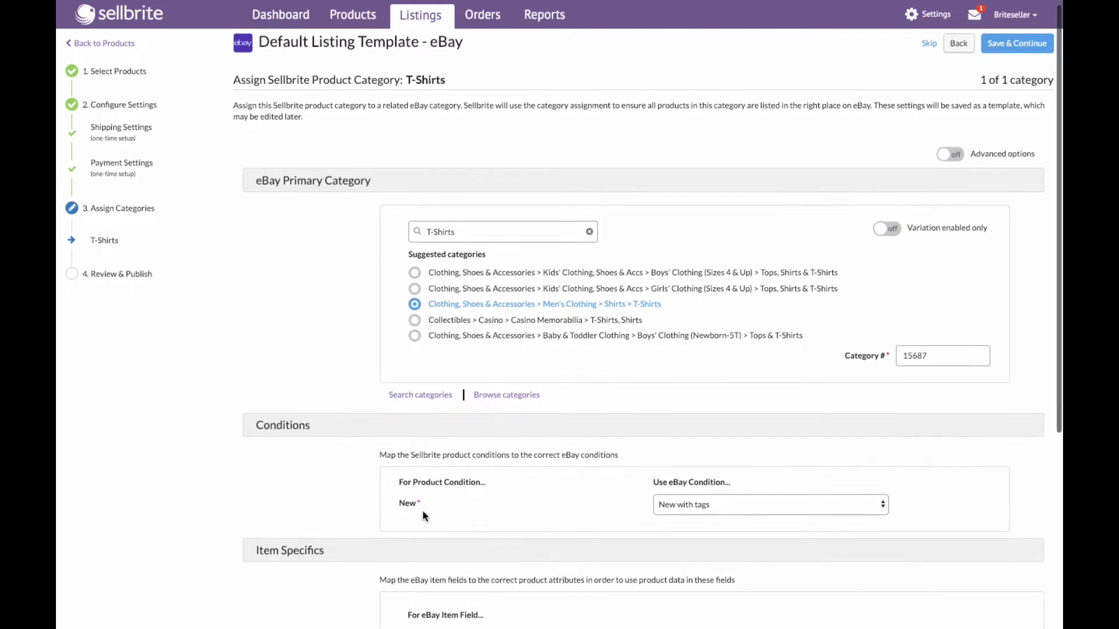
pyautogui.scroll(-3, 422, 512)
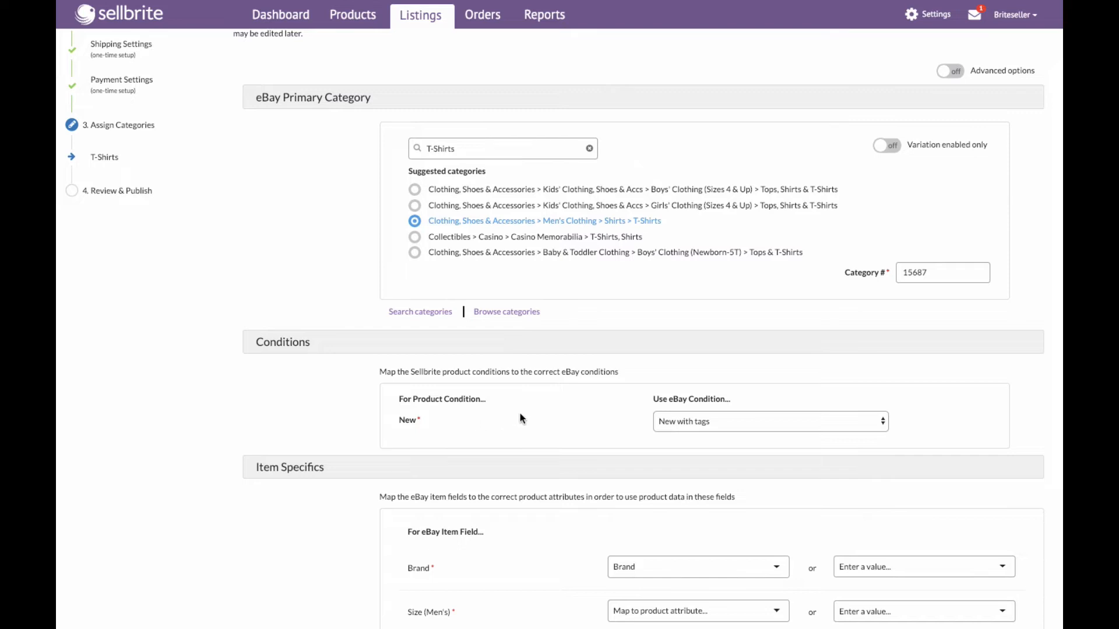
pyautogui.click(765, 425)
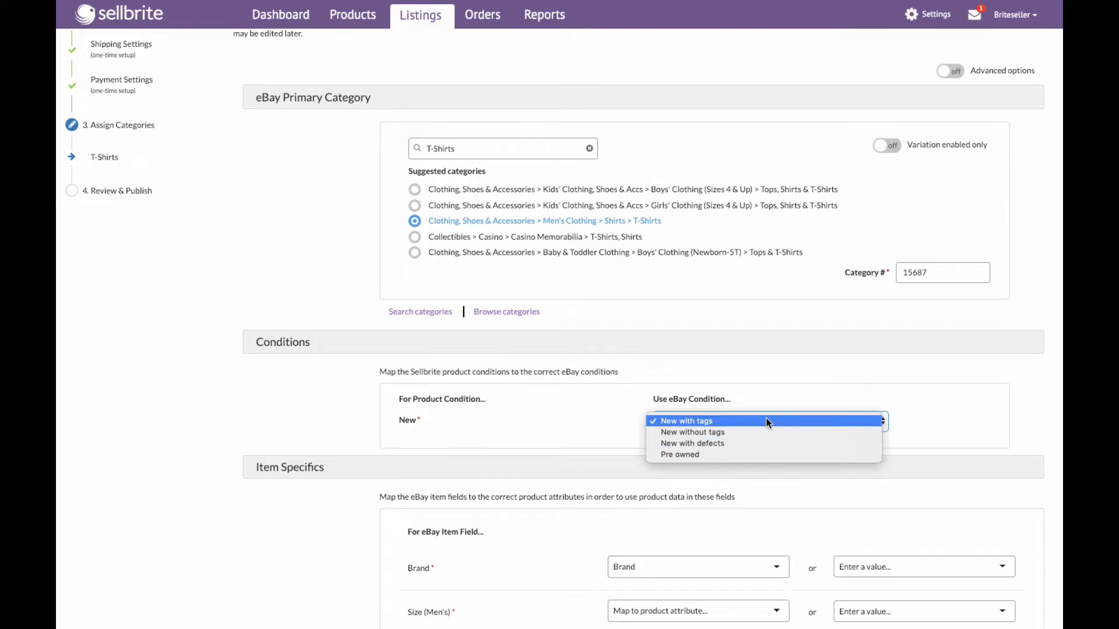
pyautogui.click(766, 420)
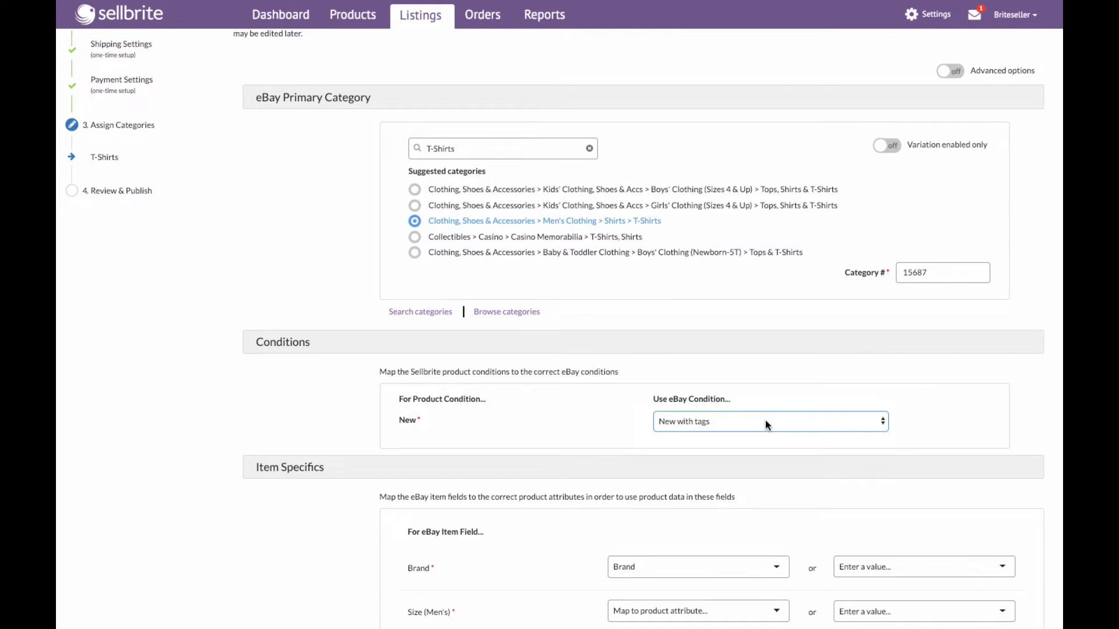
# - Browse the product attributes available for mapping the Size (Men's) and Brand item specifics
pyautogui.scroll(-3, 765, 421)
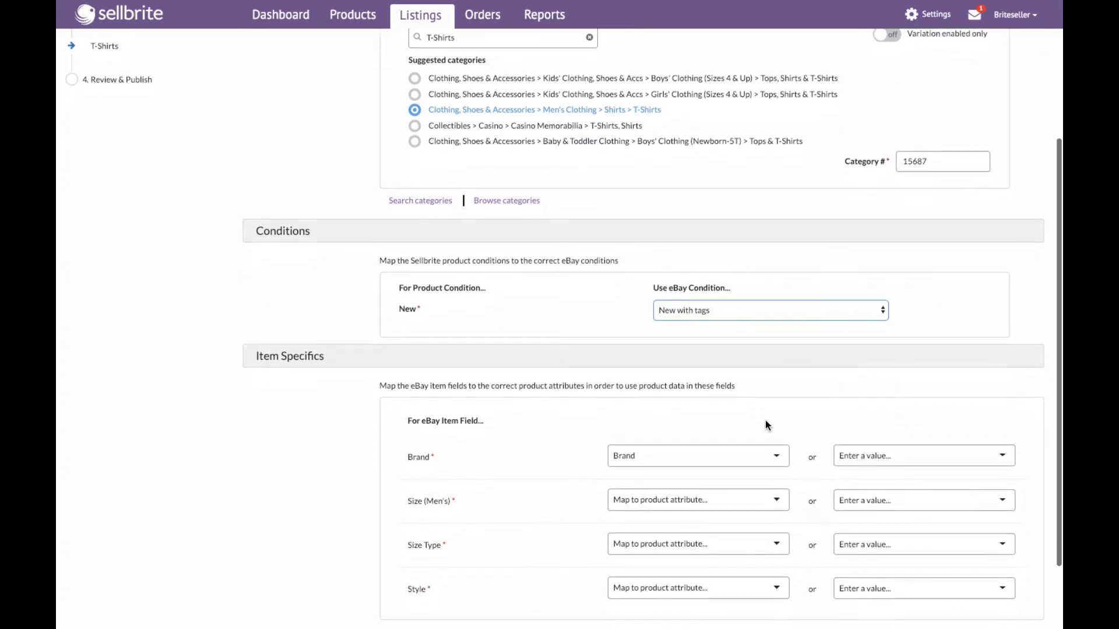
pyautogui.scroll(-3, 765, 422)
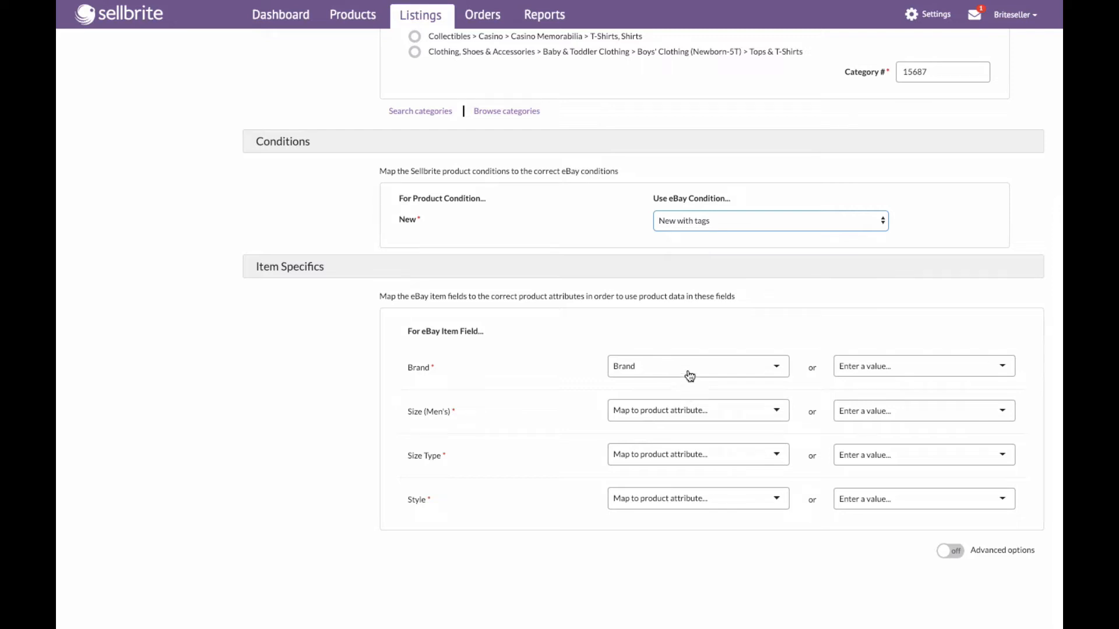
pyautogui.click(683, 411)
pyautogui.scroll(-3, 705, 501)
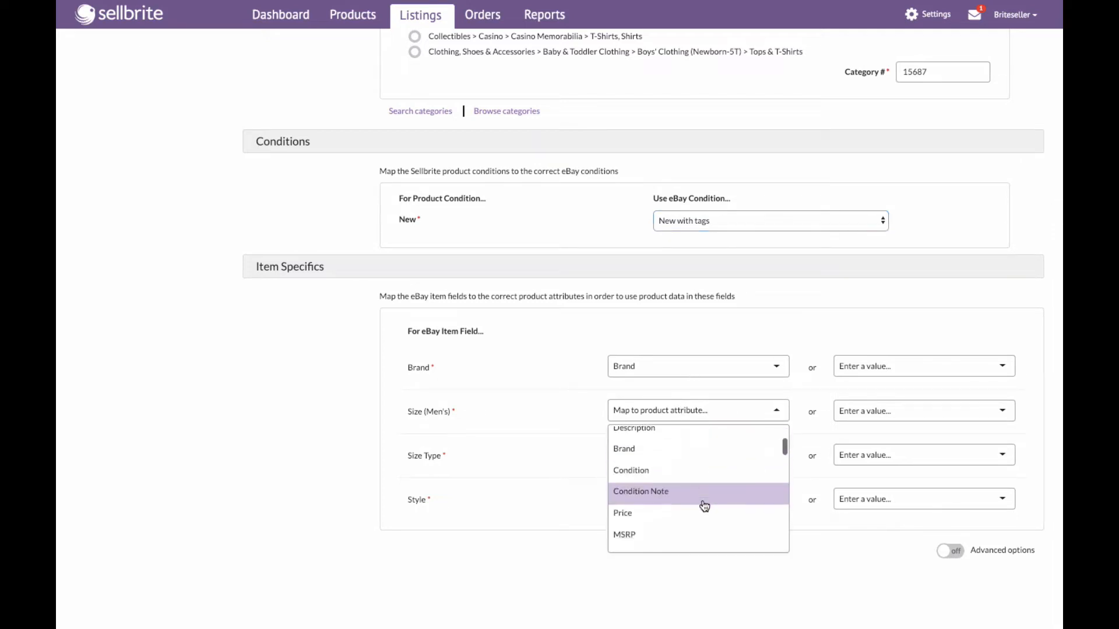
pyautogui.scroll(-10, 705, 505)
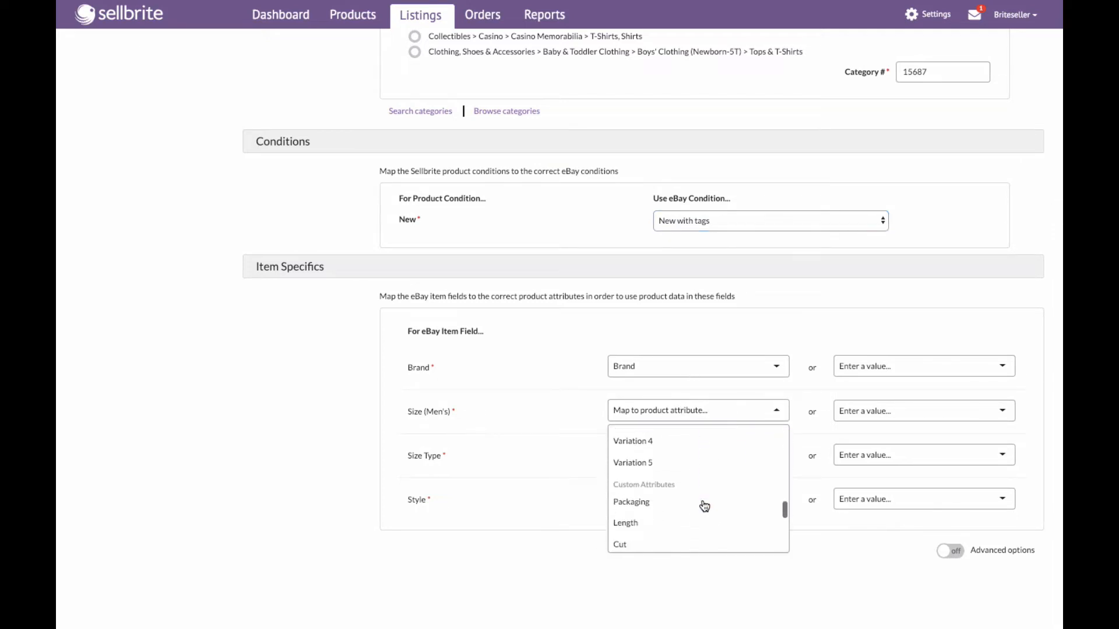
pyautogui.scroll(-6, 703, 504)
pyautogui.click(492, 376)
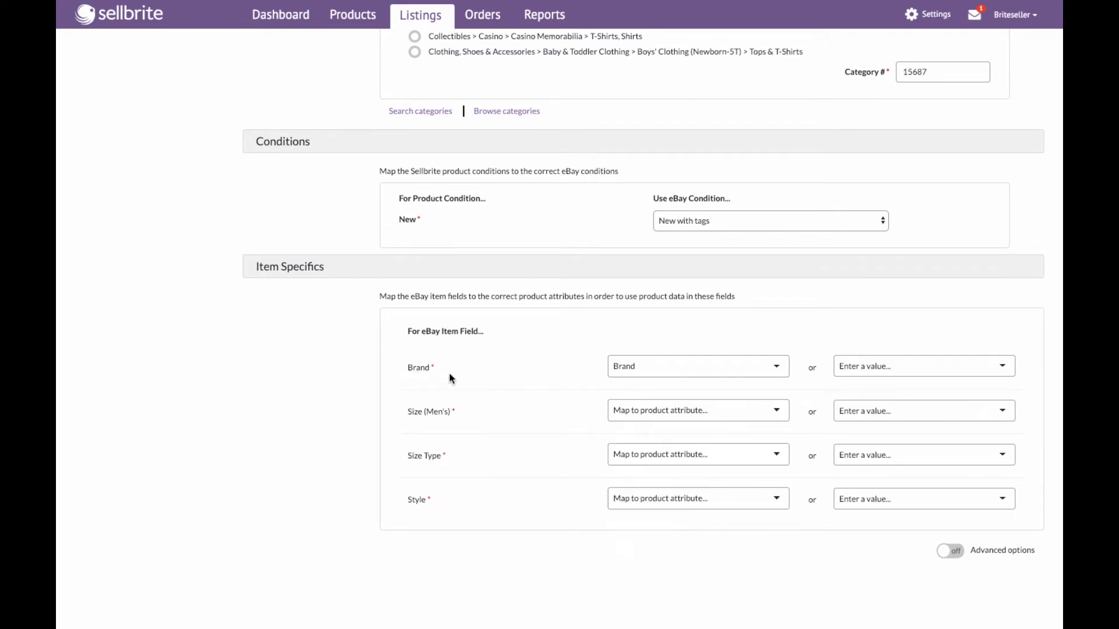
pyautogui.click(682, 372)
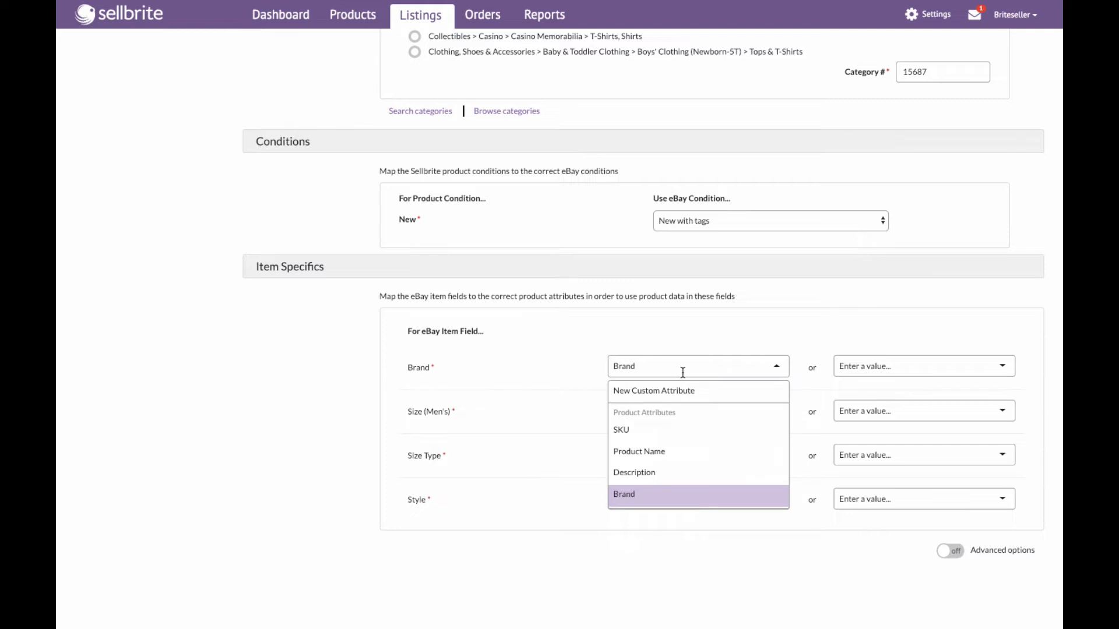
pyautogui.click(698, 335)
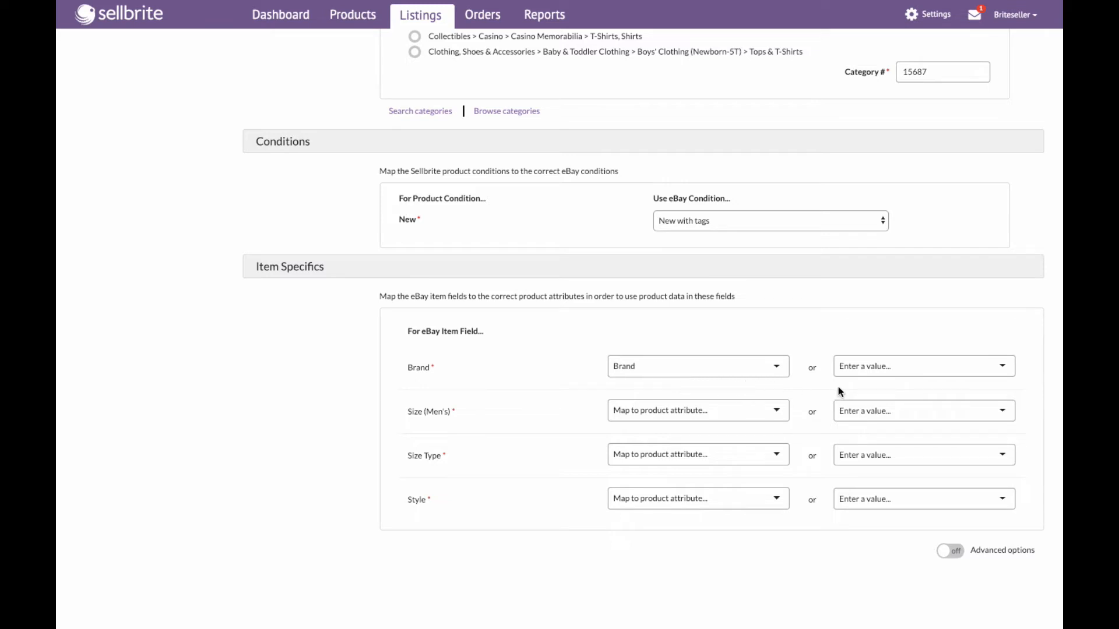
# - Enter Sellbrite as the Brand item specific value
pyautogui.click(887, 368)
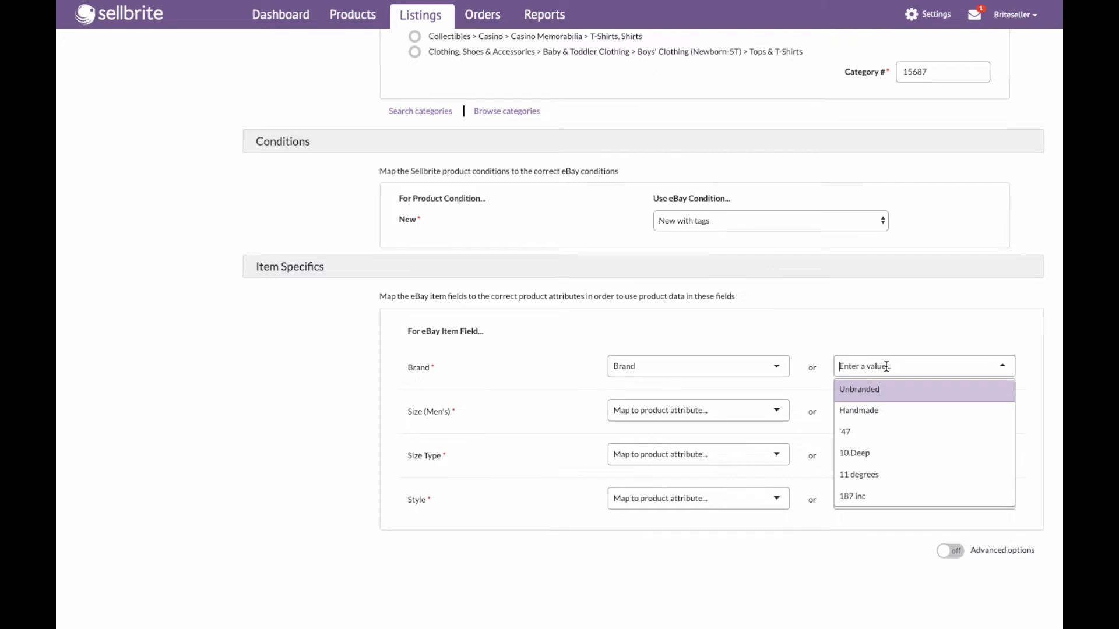
pyautogui.write('Sellbrite')
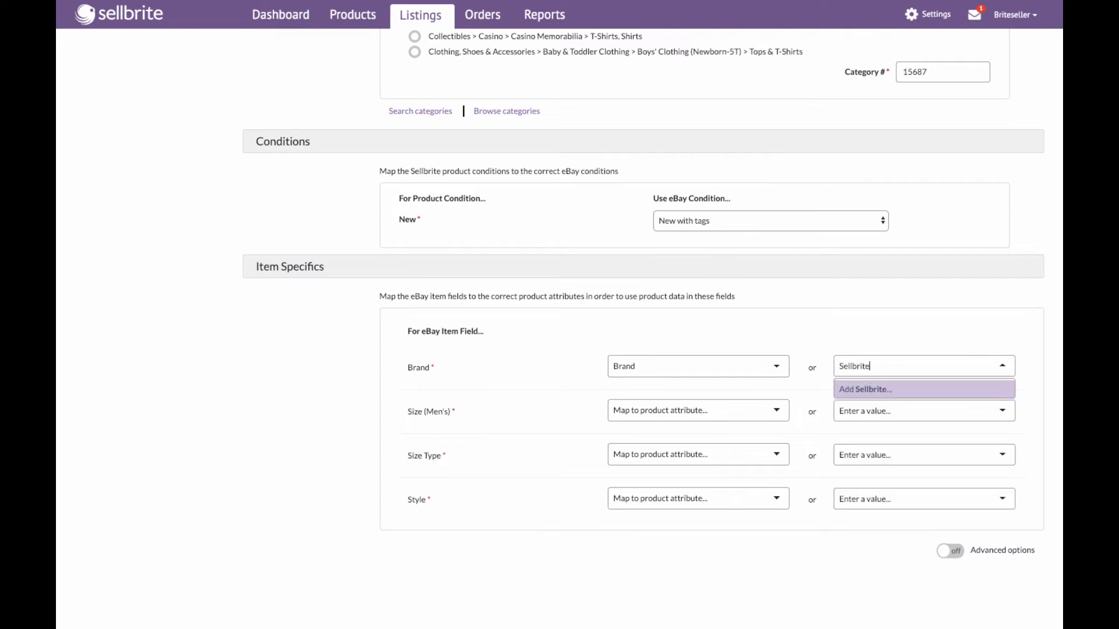
pyautogui.click(878, 389)
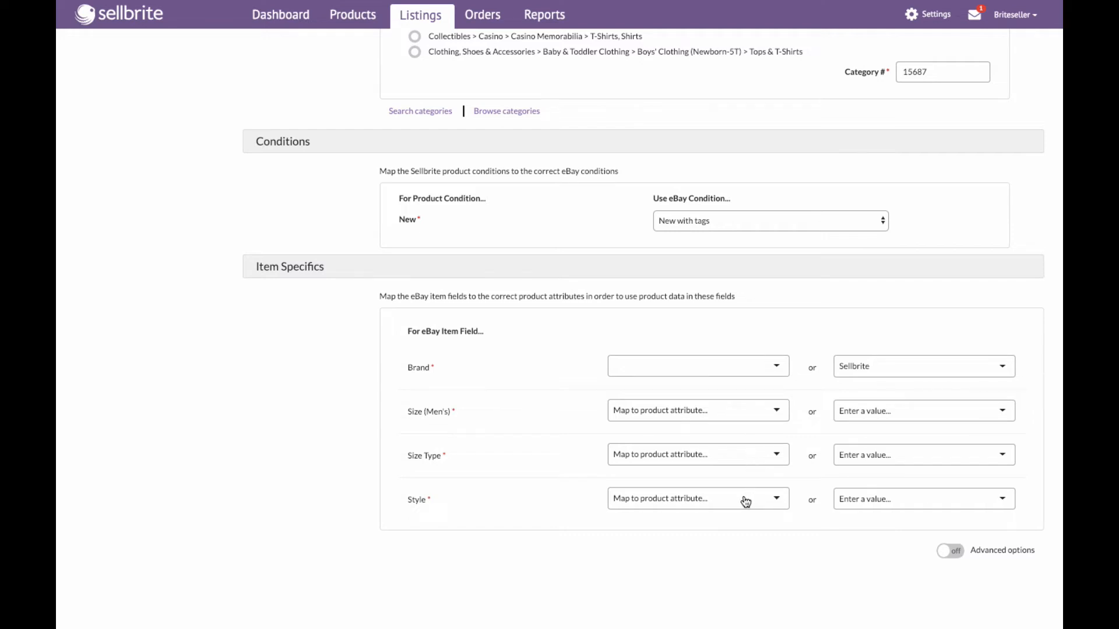
# - Map the Size (Men's) item specific to the Size variation attribute
pyautogui.click(735, 421)
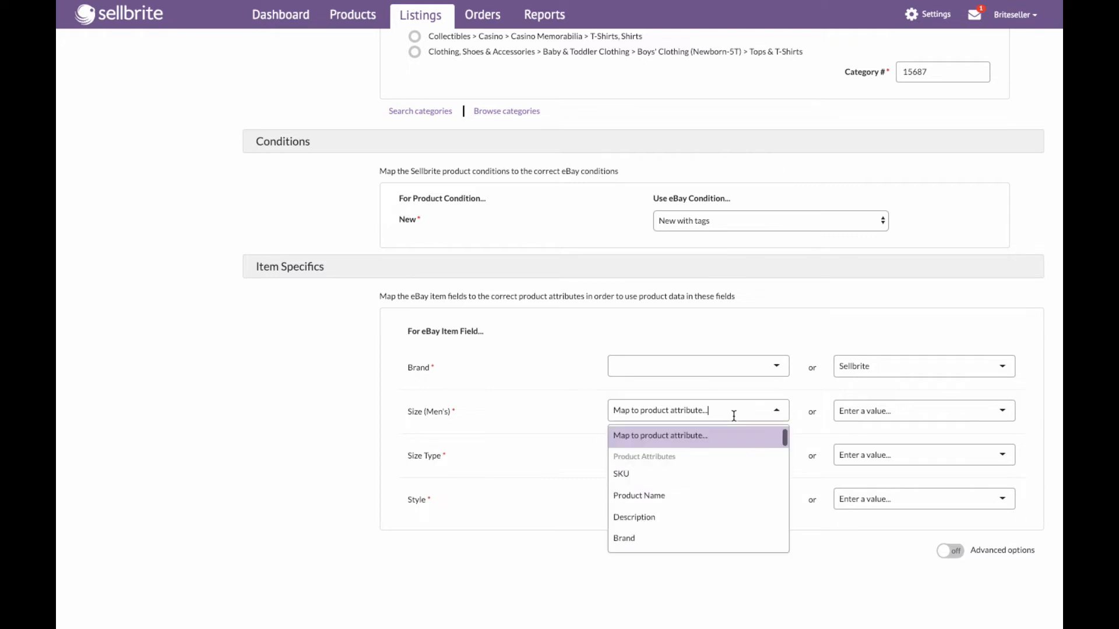
pyautogui.scroll(-1, 725, 507)
pyautogui.scroll(-10, 724, 509)
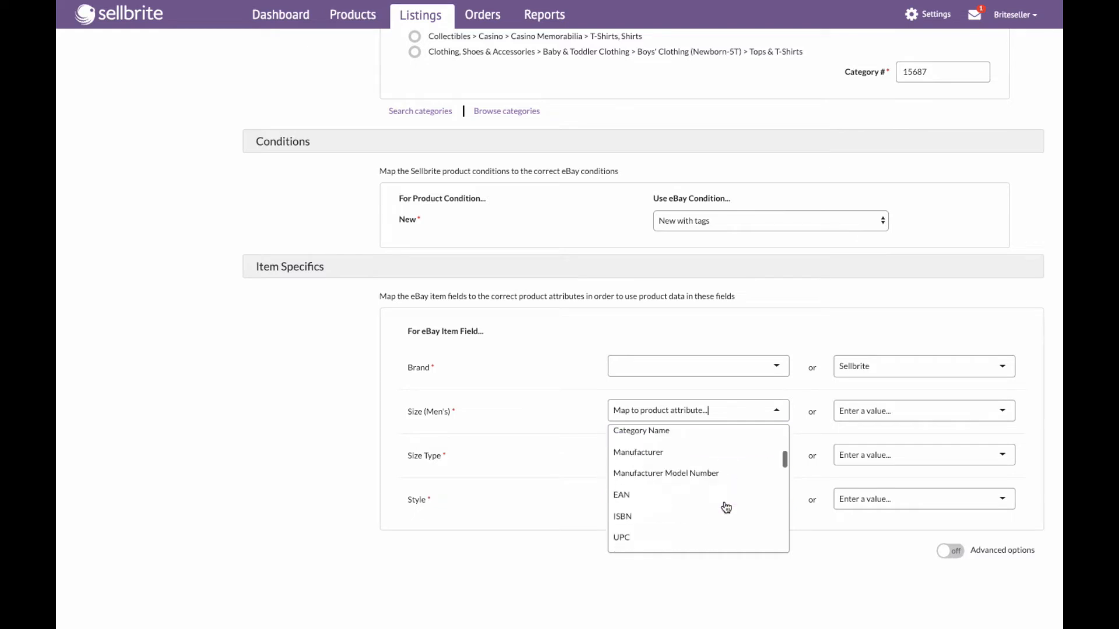
pyautogui.scroll(-3, 726, 507)
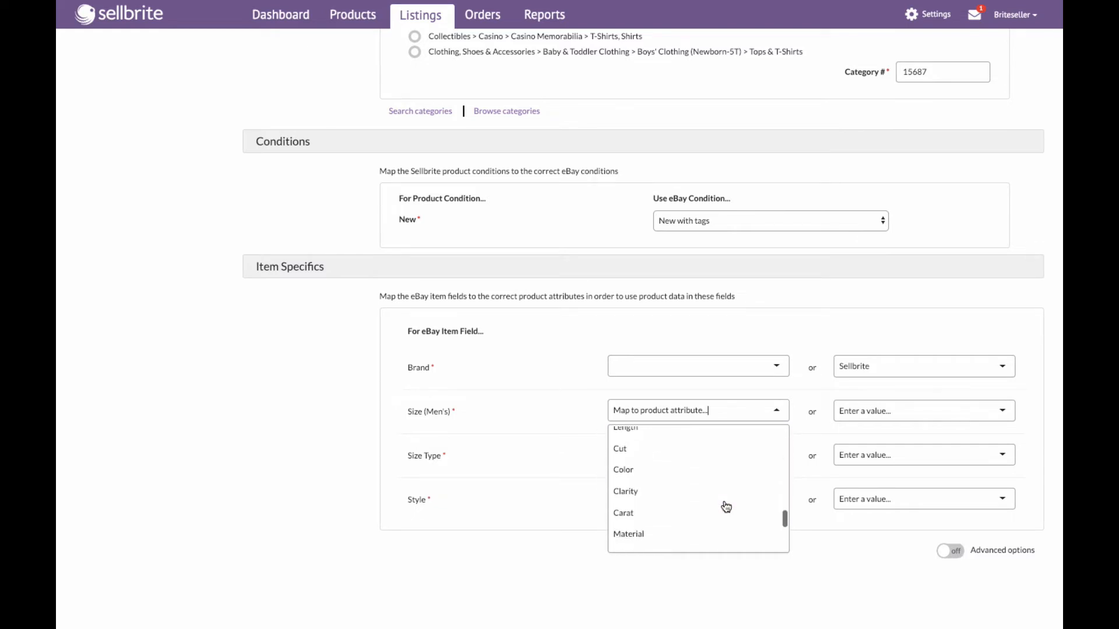
pyautogui.scroll(-5, 693, 499)
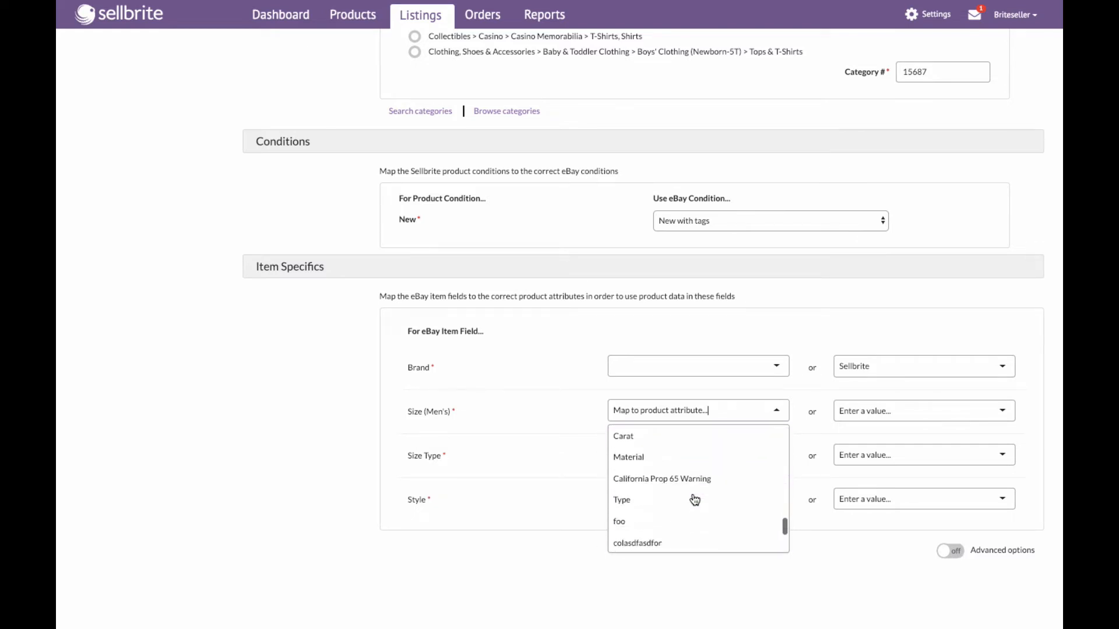
pyautogui.scroll(-1, 659, 475)
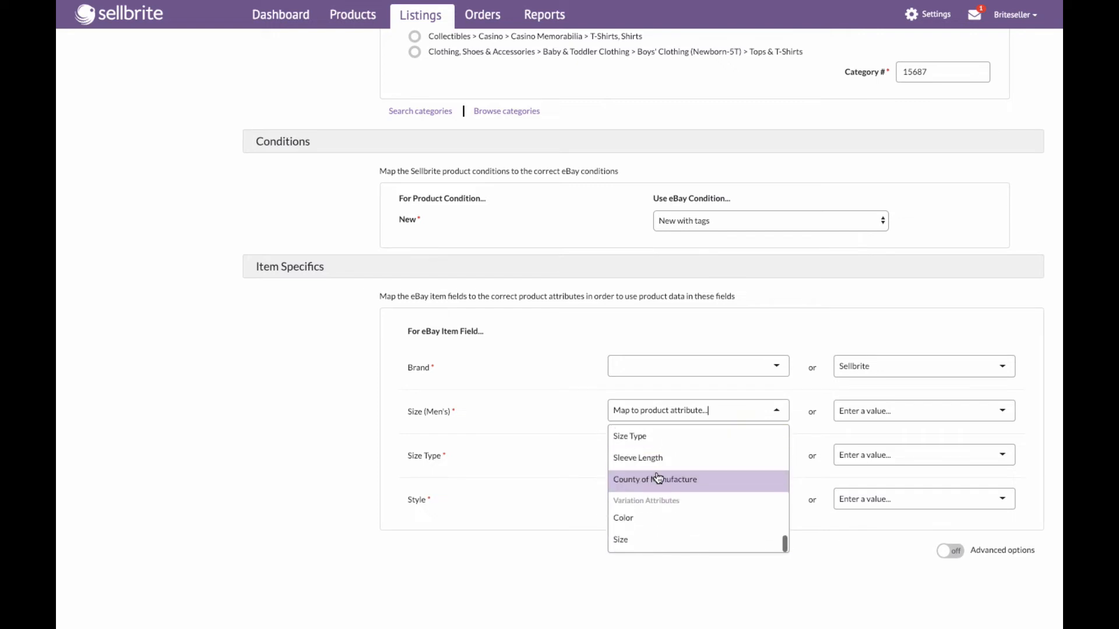
pyautogui.scroll(1, 658, 474)
pyautogui.scroll(-1, 658, 474)
pyautogui.click(658, 539)
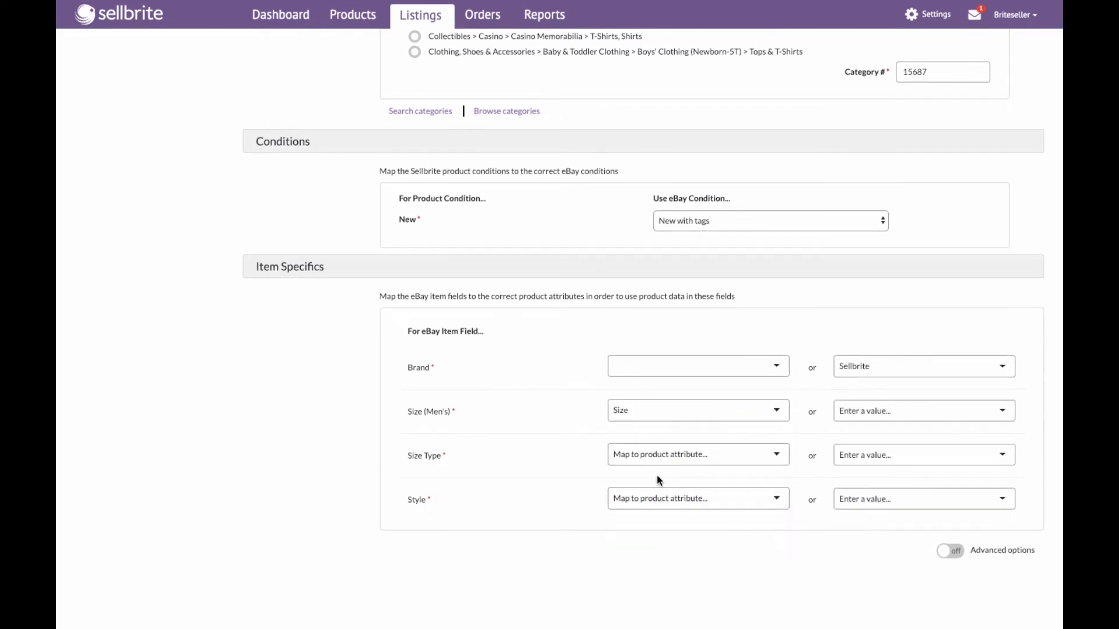
# - Map the Size Type item specific to the Size Type product attribute
pyautogui.click(669, 455)
pyautogui.scroll(-3, 673, 548)
pyautogui.scroll(-5, 673, 548)
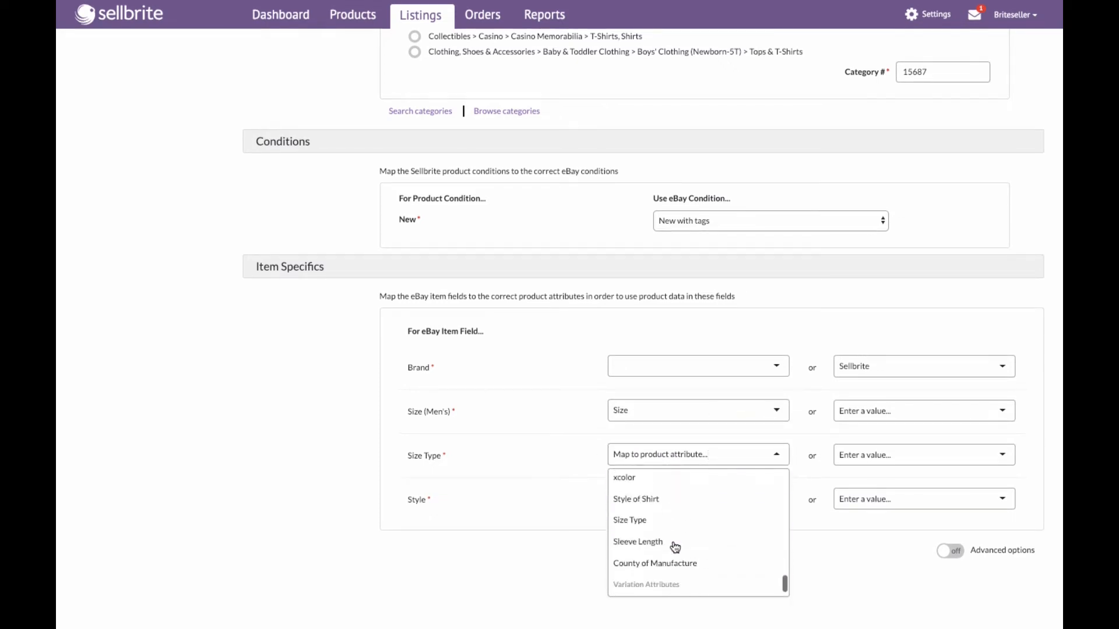
pyautogui.click(648, 484)
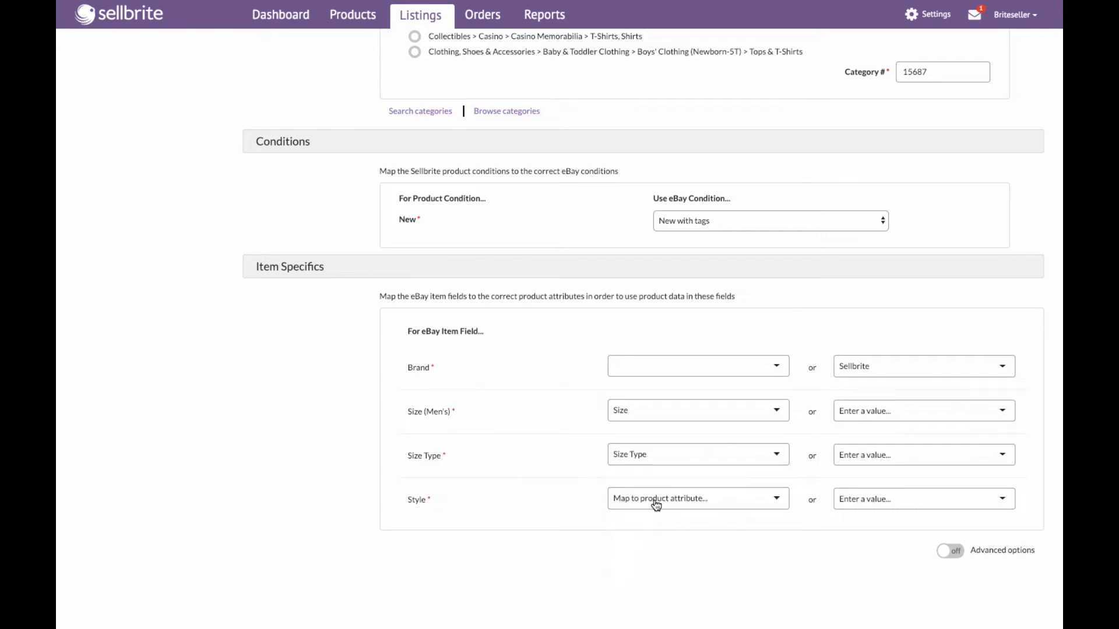
# - Map the Style item specific to the Style of Shirt attribute and turn on Advanced options
pyautogui.click(653, 500)
pyautogui.scroll(-5, 693, 559)
pyautogui.scroll(-2, 670, 554)
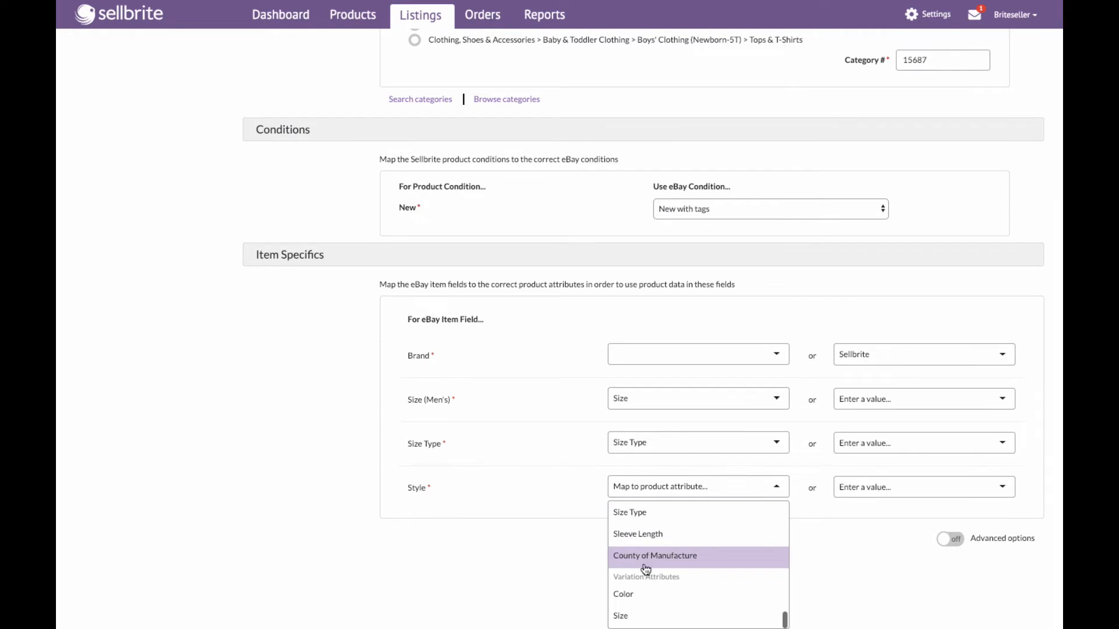
pyautogui.scroll(3, 644, 568)
pyautogui.click(644, 561)
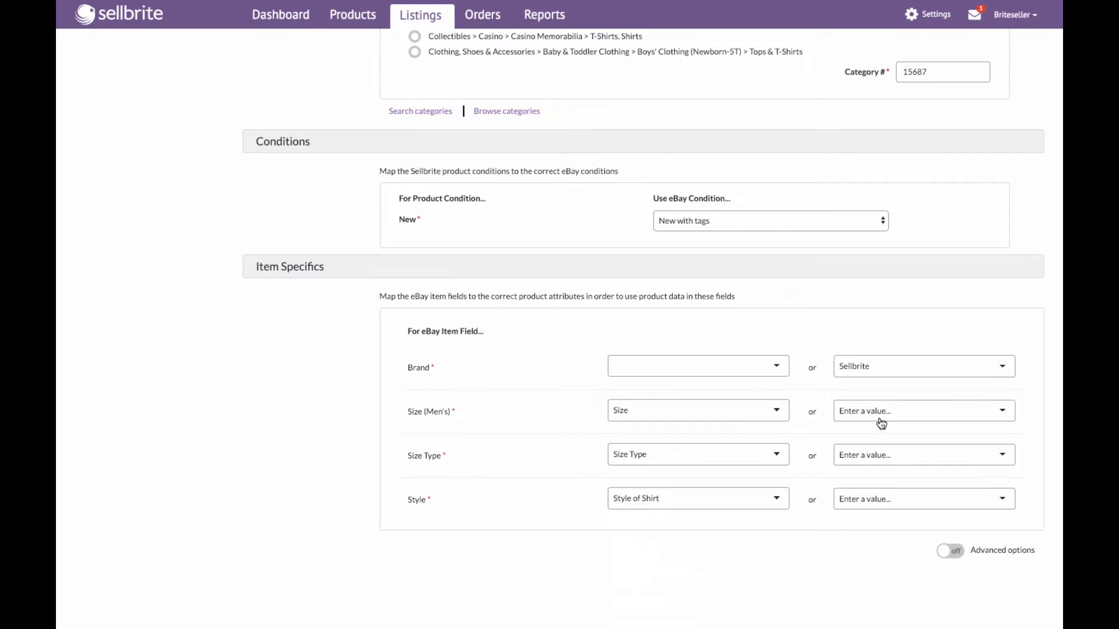
pyautogui.click(953, 552)
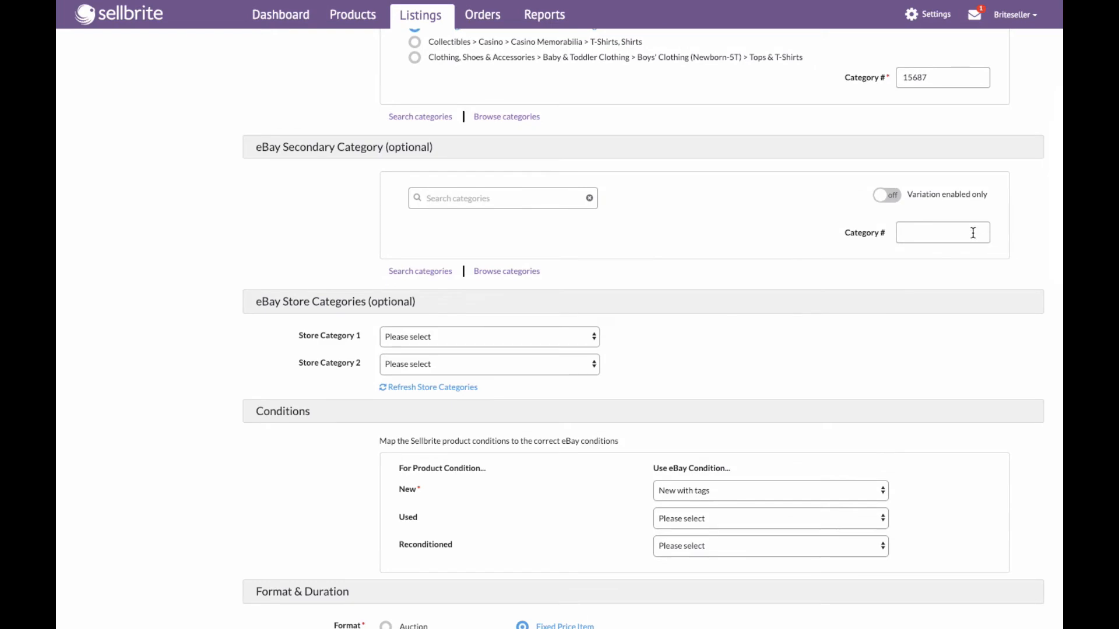
pyautogui.scroll(5, 973, 233)
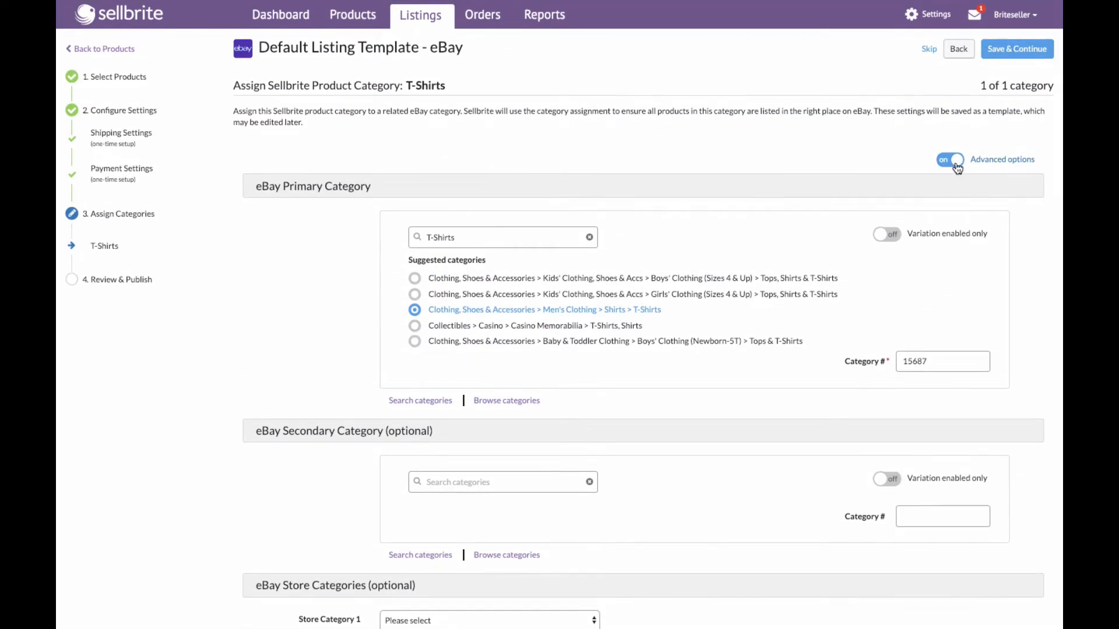
# - Turn Advanced options off and save the eBay listing template to continue
pyautogui.click(954, 162)
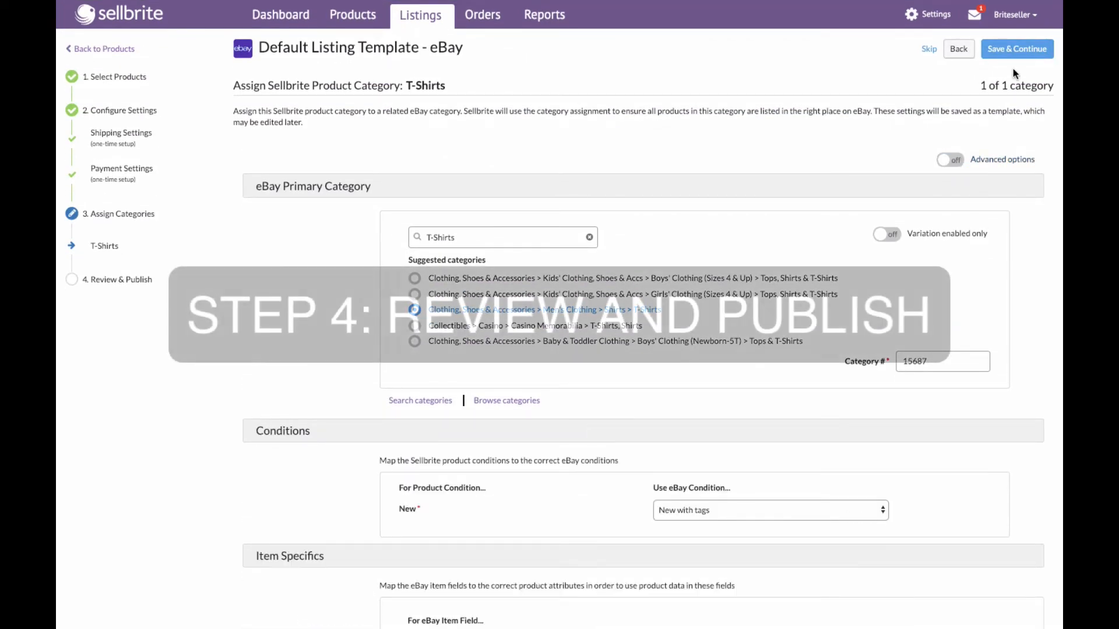
pyautogui.click(1018, 49)
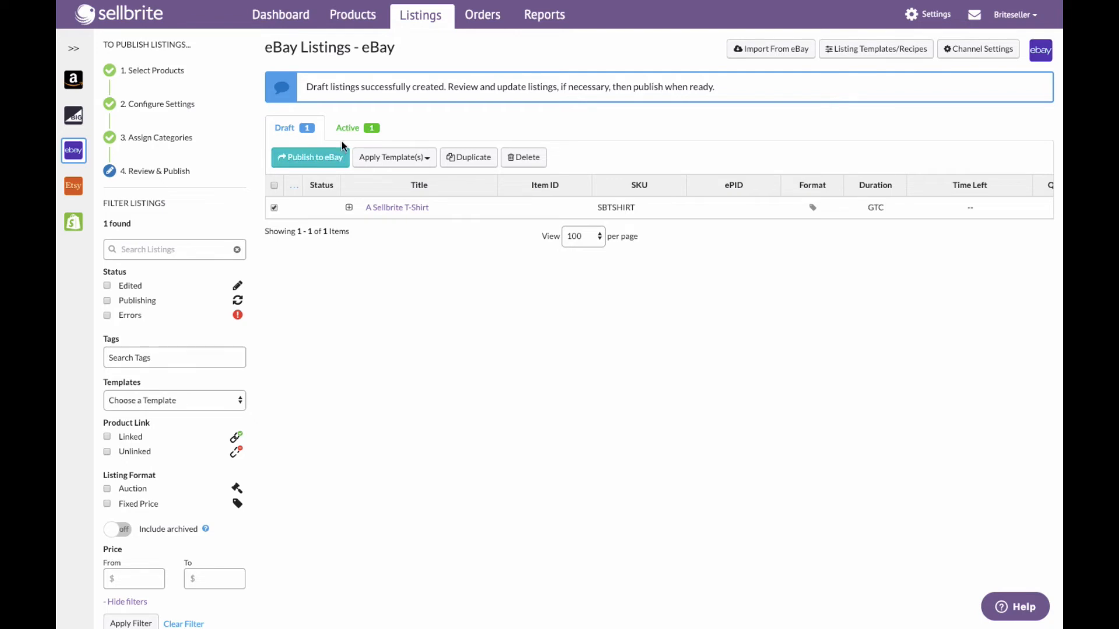
# - Filter all products to those not listed on eBay with at least 1 available
pyautogui.moveTo(362, 24)
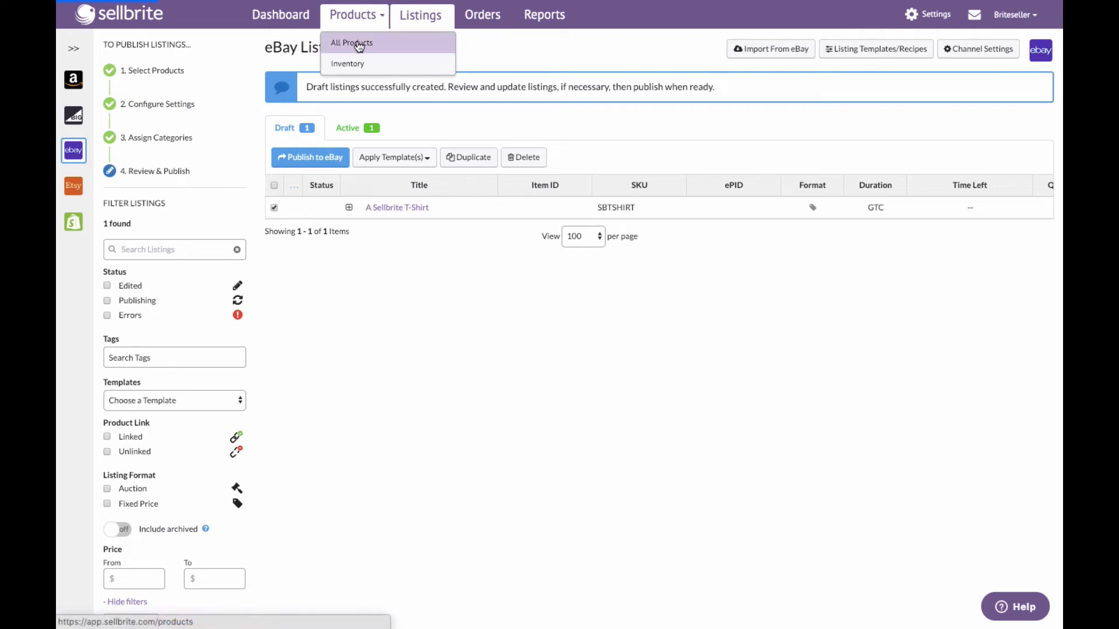
pyautogui.click(359, 46)
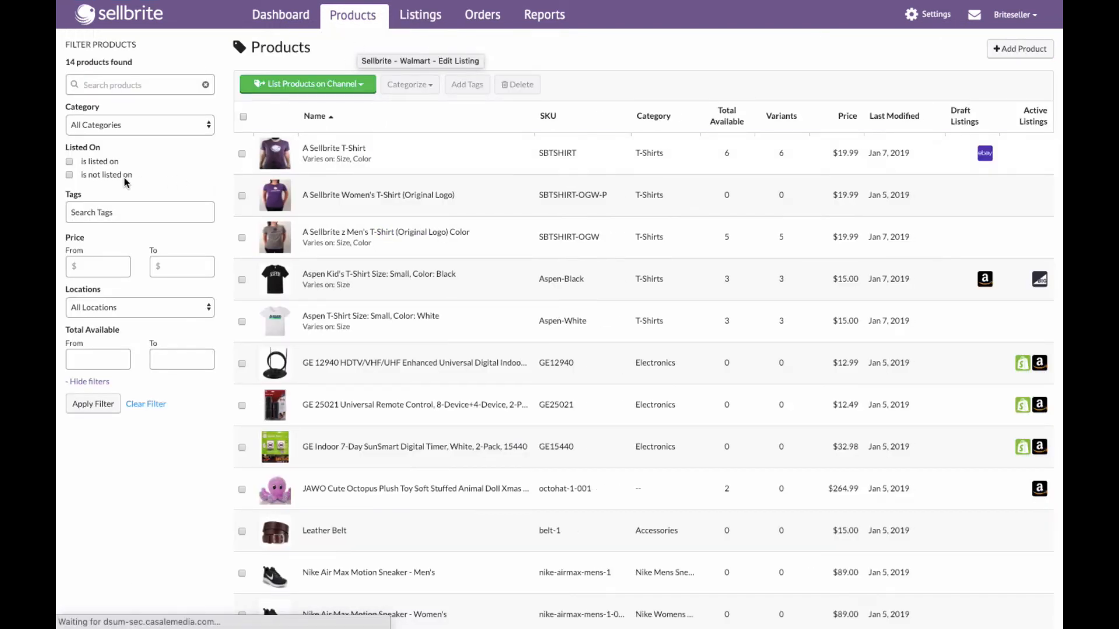
pyautogui.click(70, 175)
pyautogui.click(95, 194)
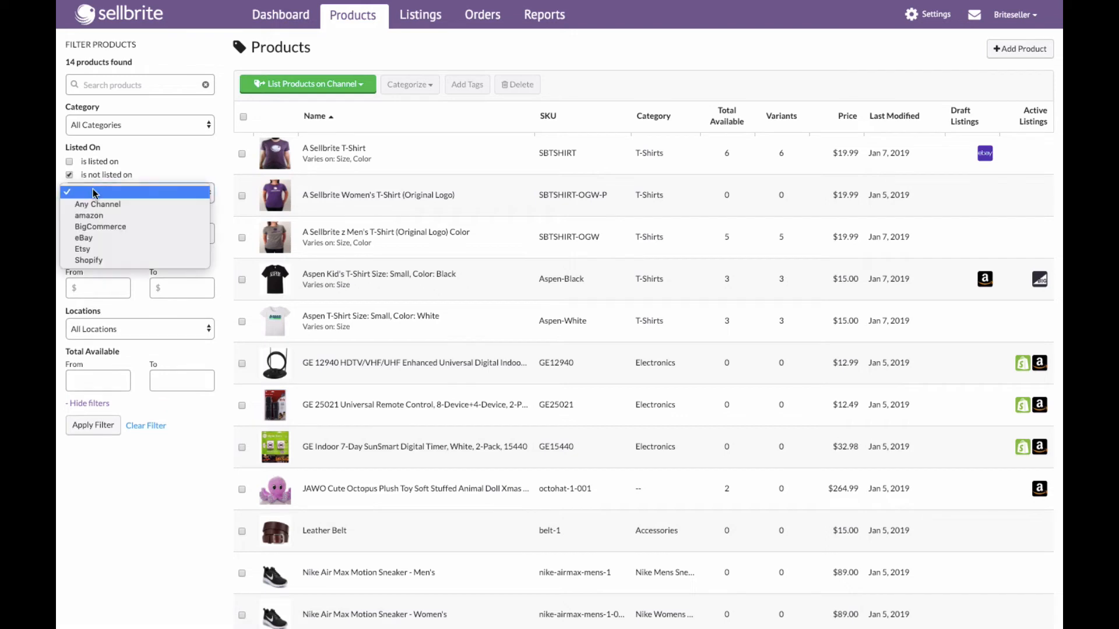
pyautogui.click(114, 239)
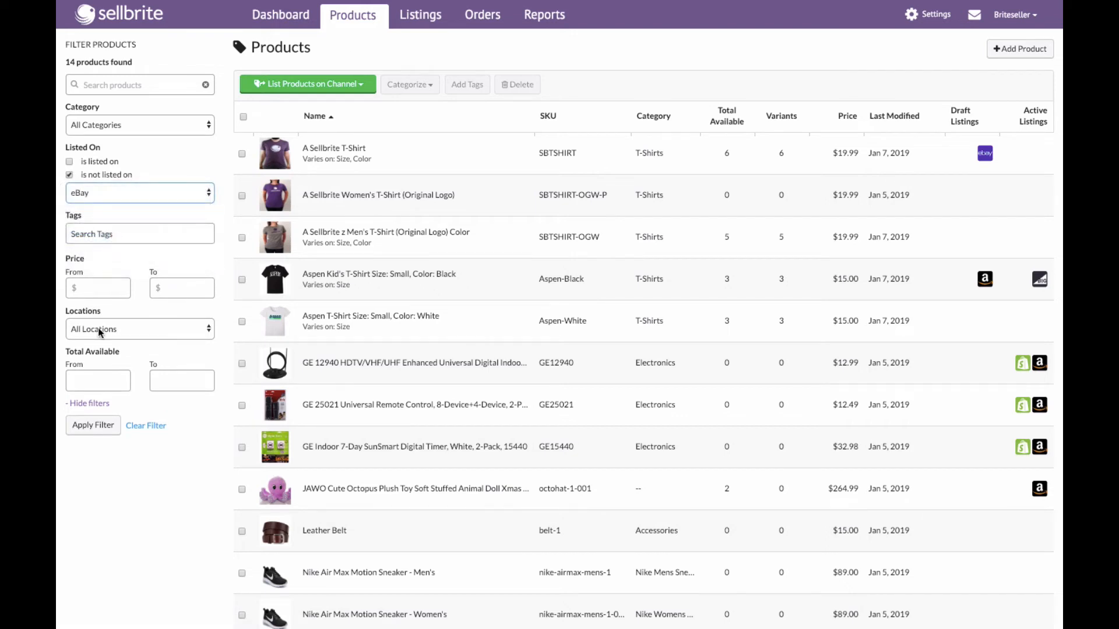
pyautogui.click(87, 376)
pyautogui.write('1')
pyautogui.click(92, 428)
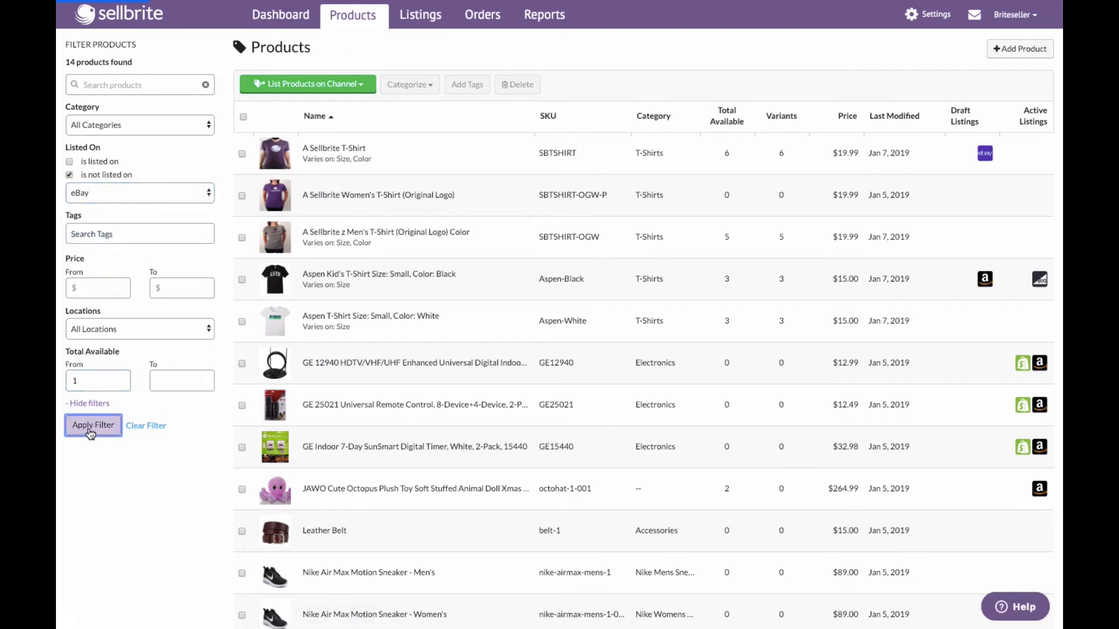
# - Narrow the product filter to the T-Shirts category
pyautogui.click(156, 125)
pyautogui.scroll(-10, 155, 501)
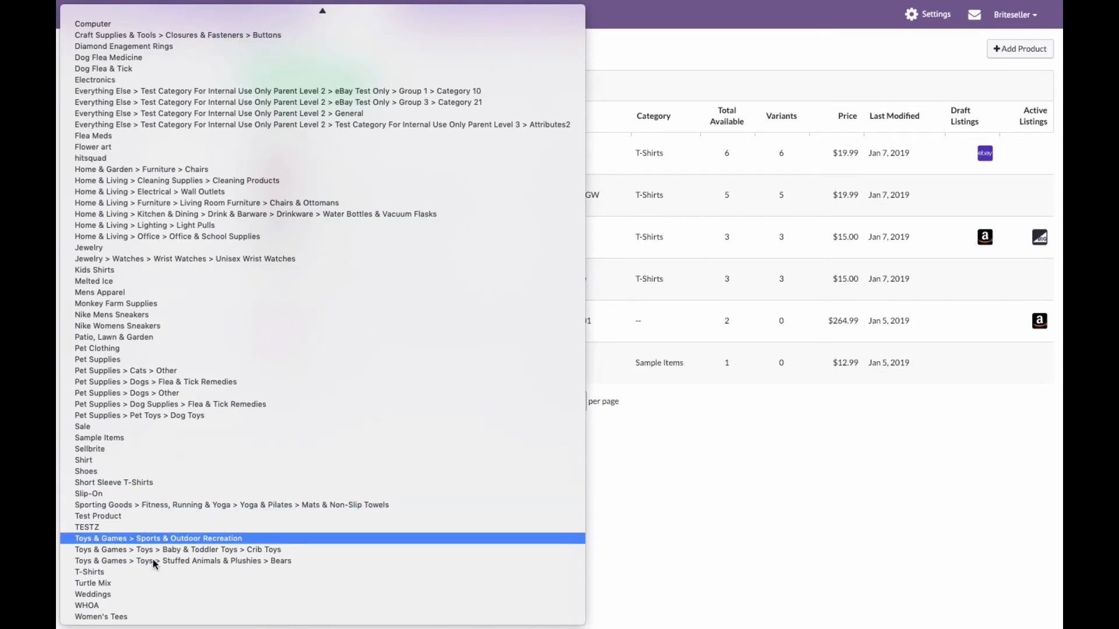
pyautogui.click(119, 573)
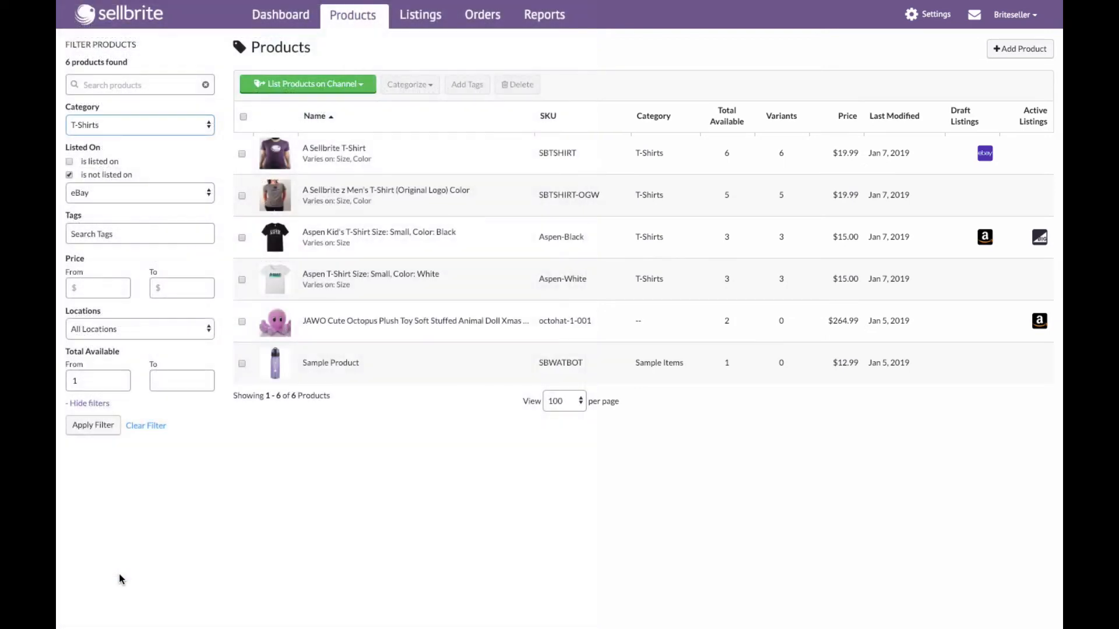
pyautogui.click(108, 425)
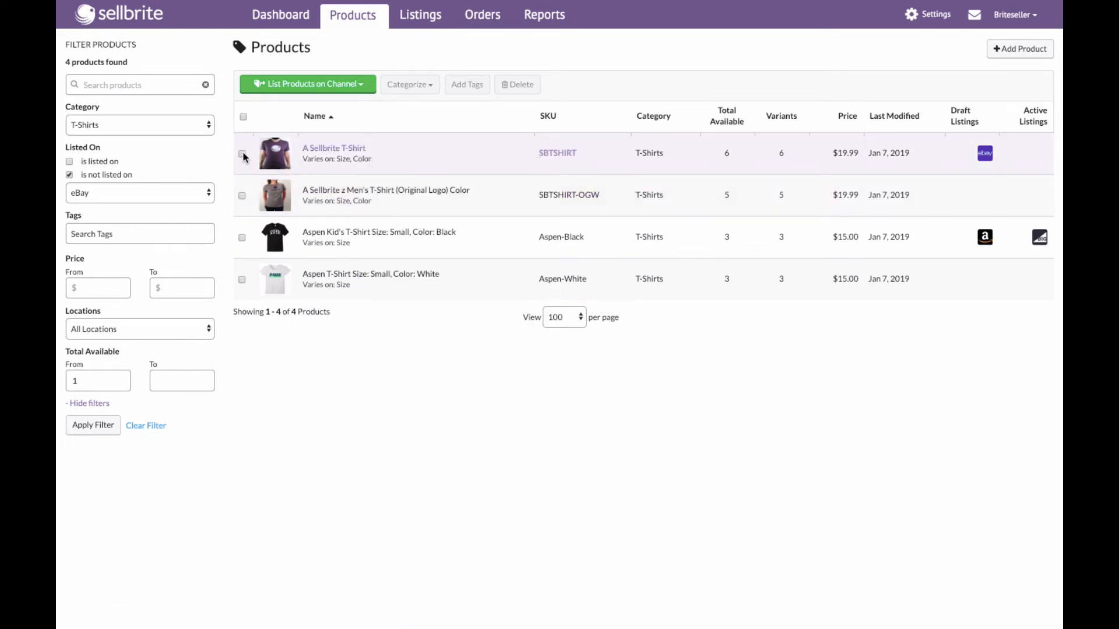
# - Select every T-shirt except A Sellbrite T-Shirt and list them on eBay
pyautogui.click(243, 116)
pyautogui.click(242, 154)
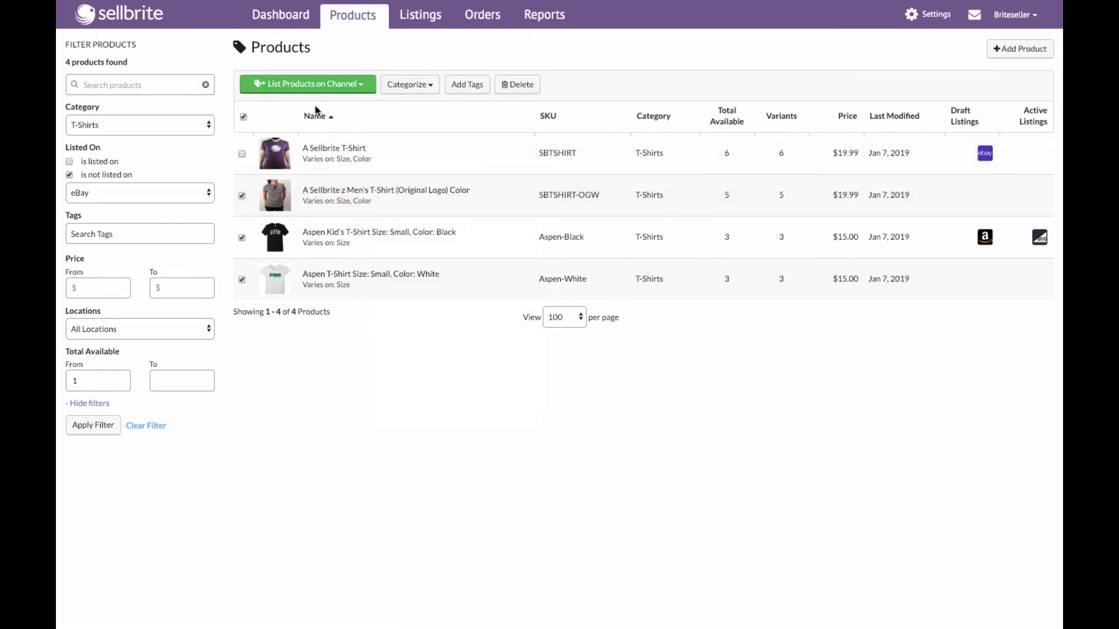
pyautogui.click(322, 88)
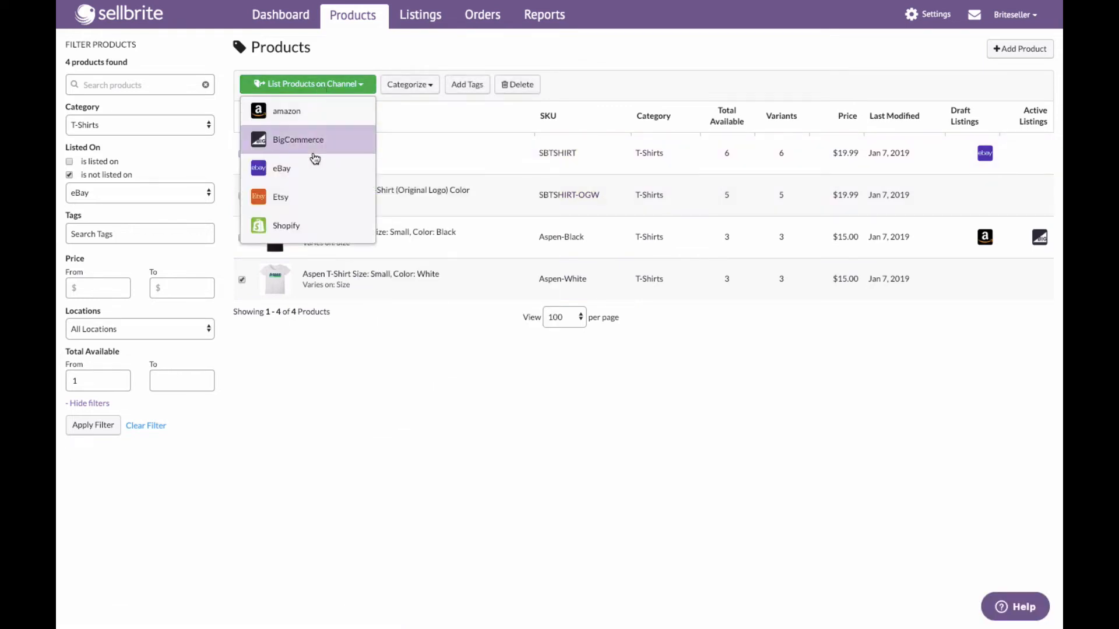
pyautogui.click(307, 170)
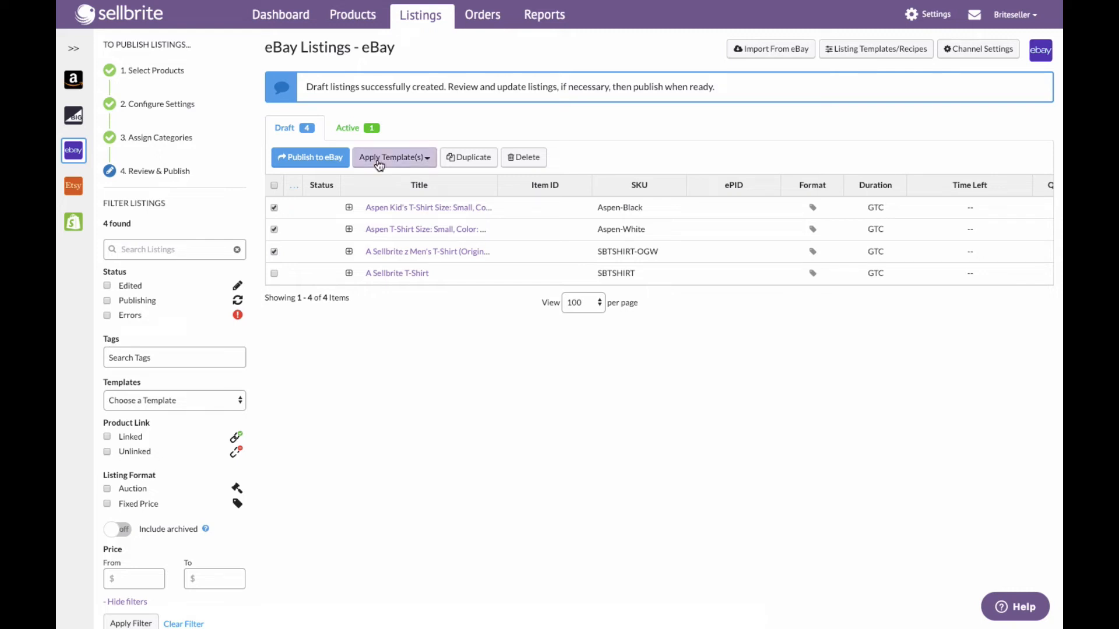
# - Open the men's T-shirt (Original Logo) Color draft listing and review its category, shipping and payment tabs
pyautogui.click(374, 253)
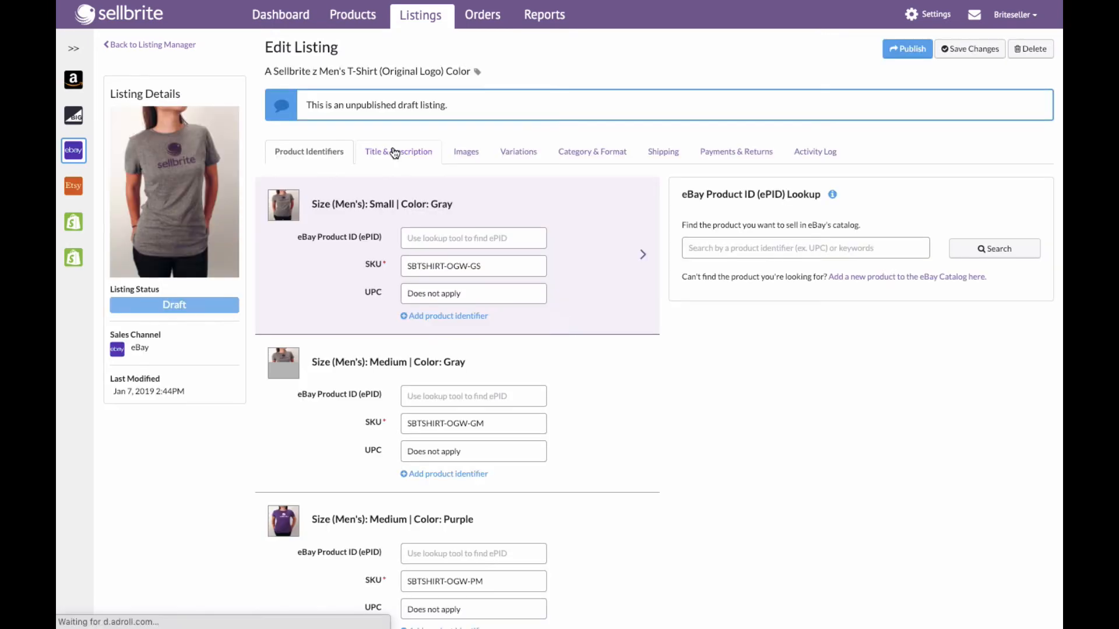
pyautogui.click(609, 153)
pyautogui.click(660, 154)
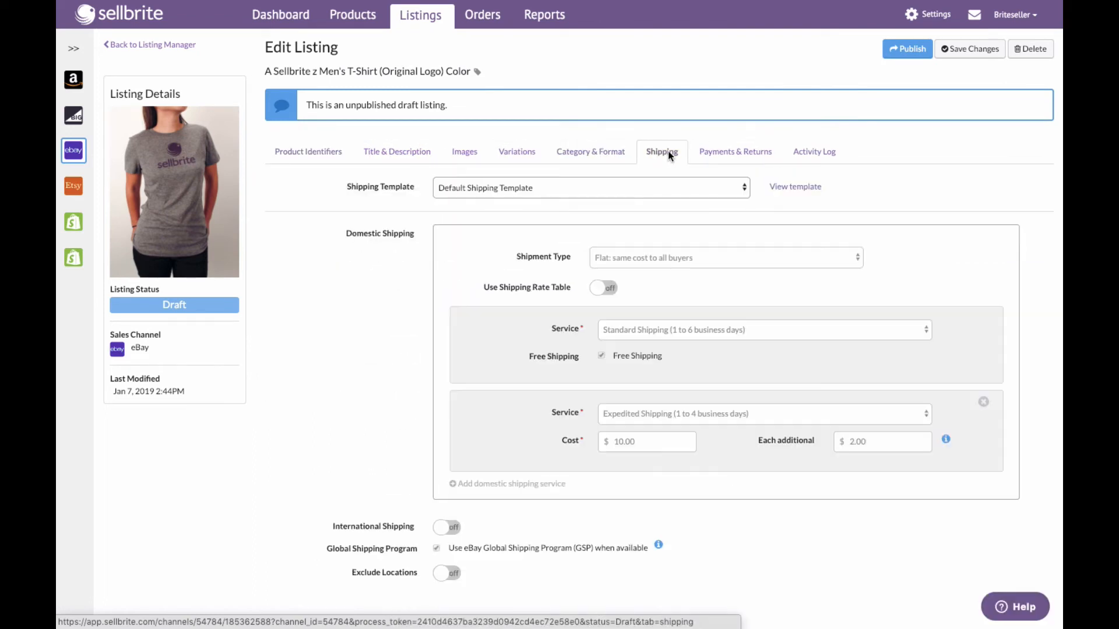
pyautogui.click(724, 152)
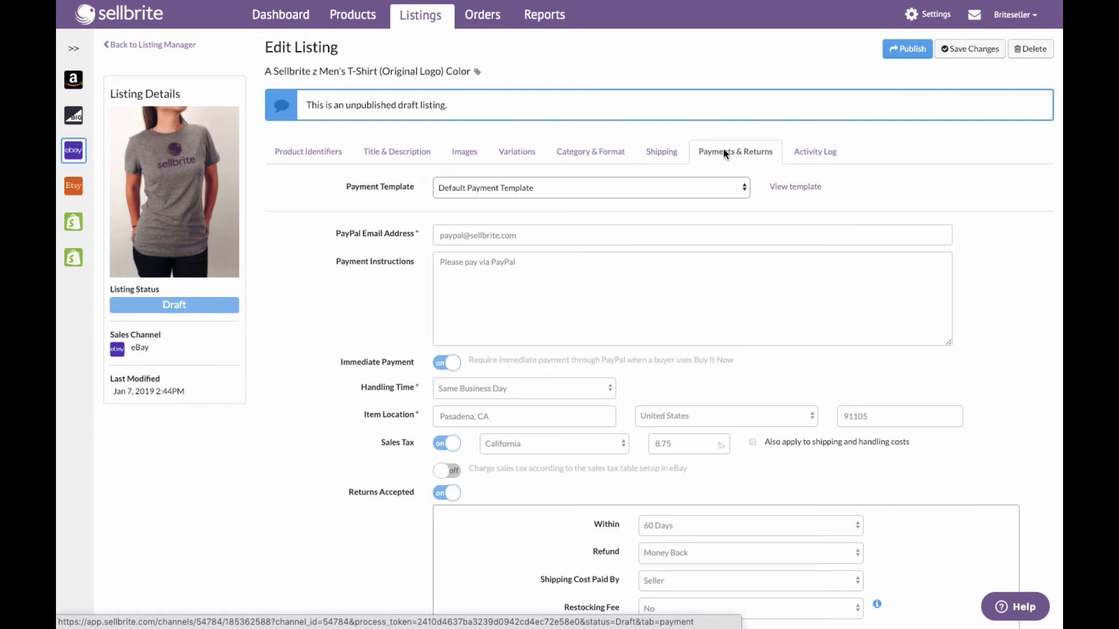
pyautogui.click(672, 156)
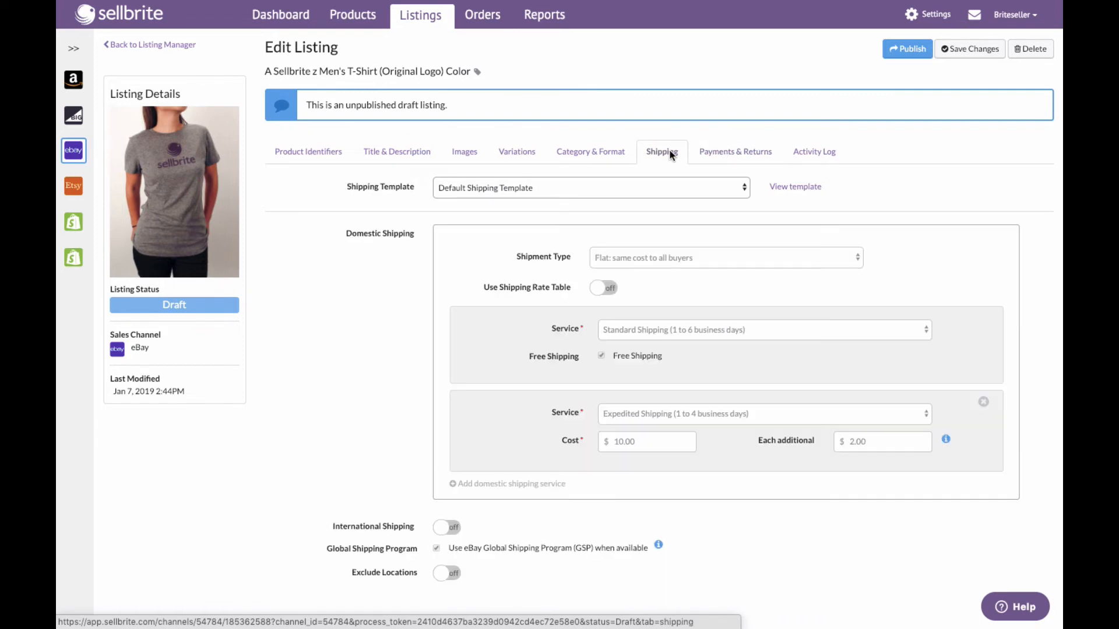
# - Switch the listing's shipping template to $2.99 Shipping Template
pyautogui.click(645, 188)
pyautogui.click(645, 186)
pyautogui.click(645, 187)
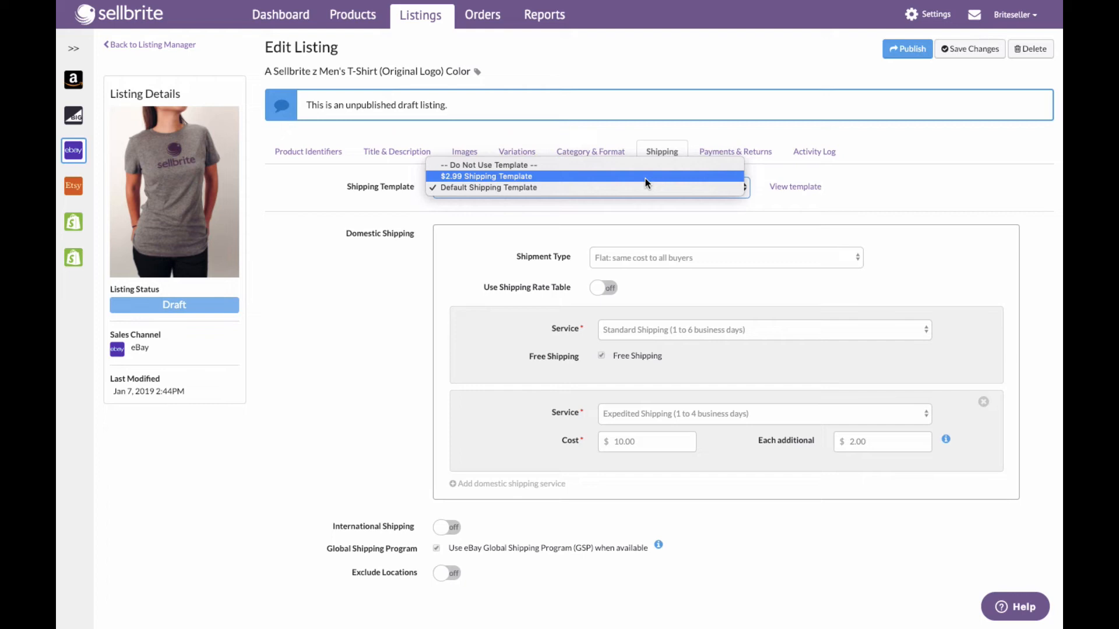
pyautogui.click(645, 177)
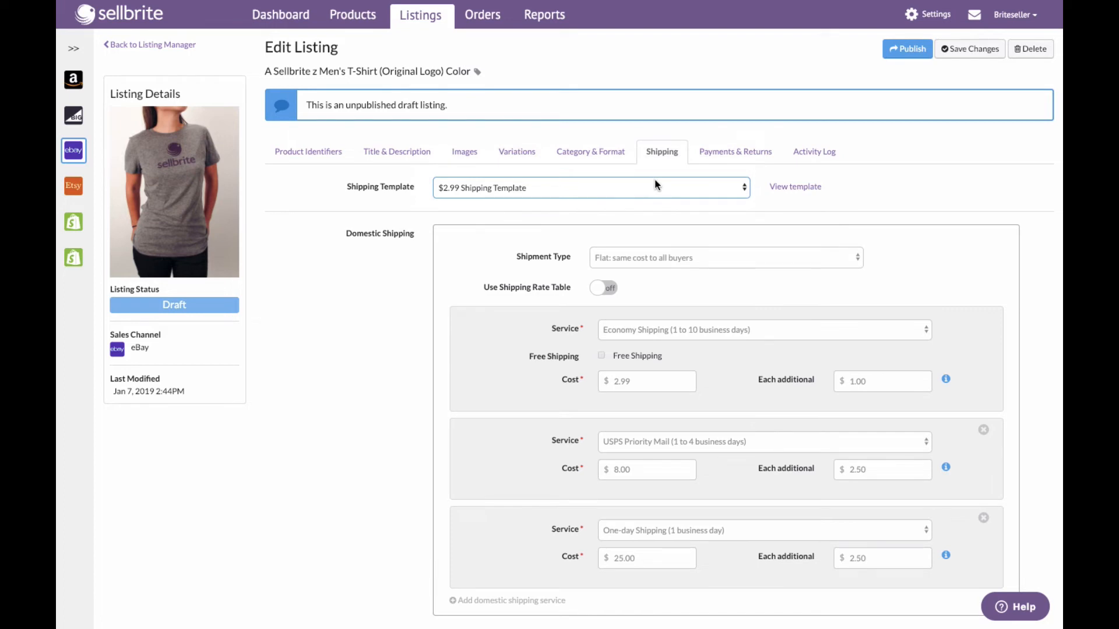
pyautogui.scroll(-5, 670, 309)
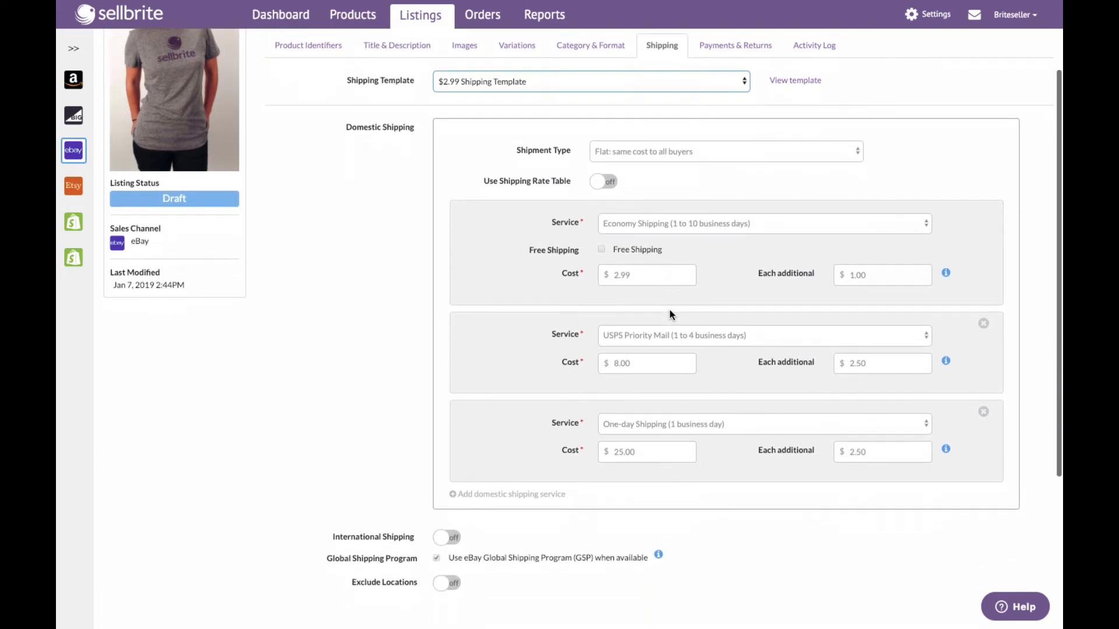
pyautogui.scroll(-3, 668, 313)
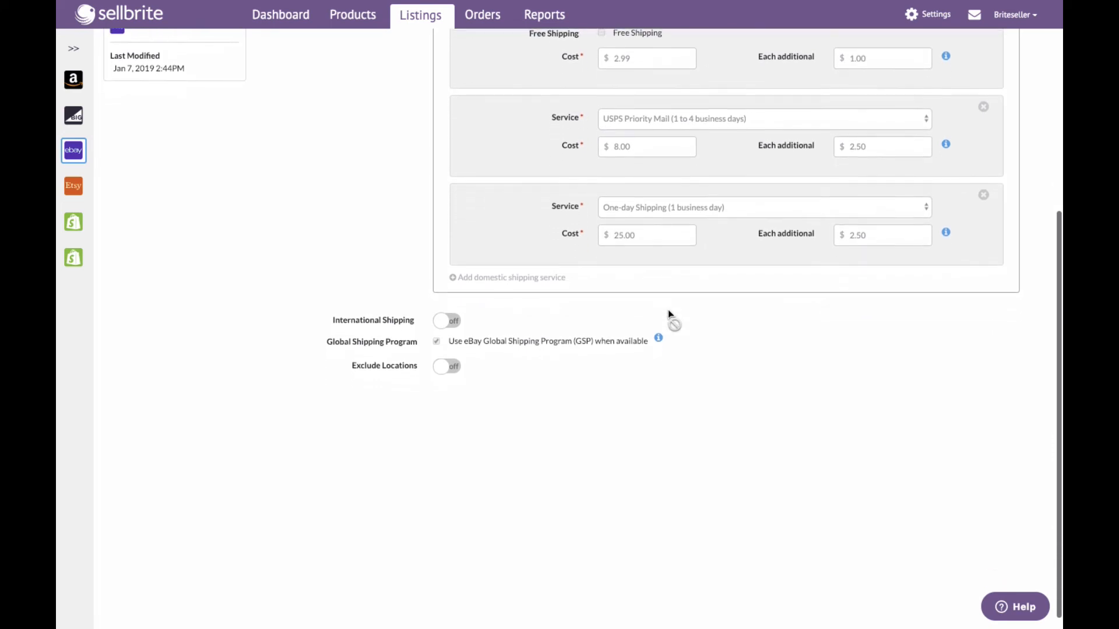
pyautogui.scroll(5, 669, 314)
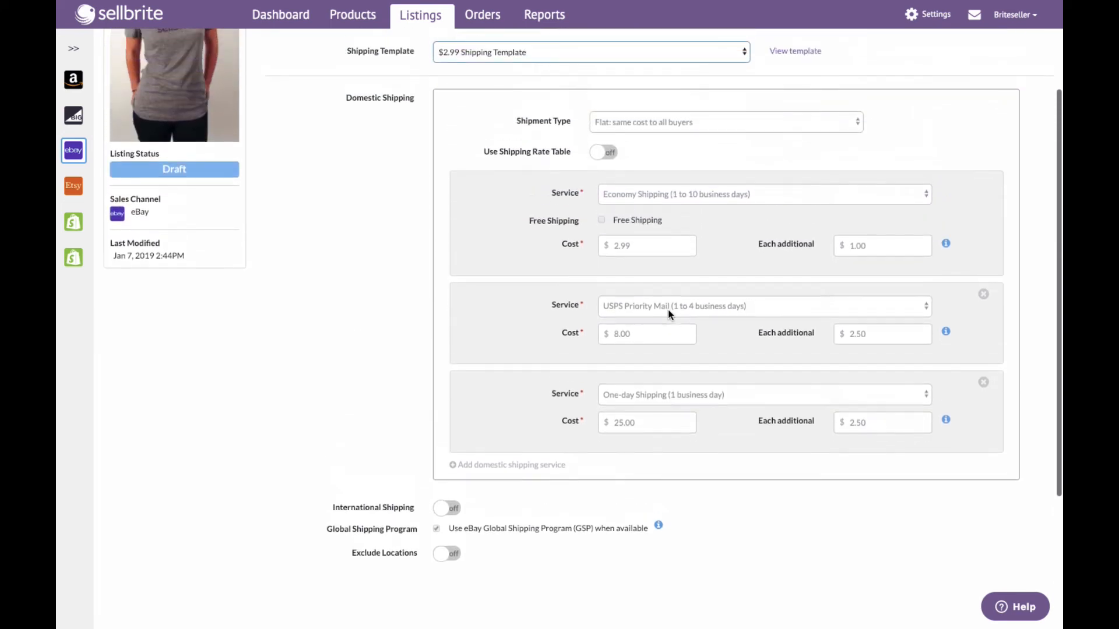
pyautogui.scroll(1, 668, 313)
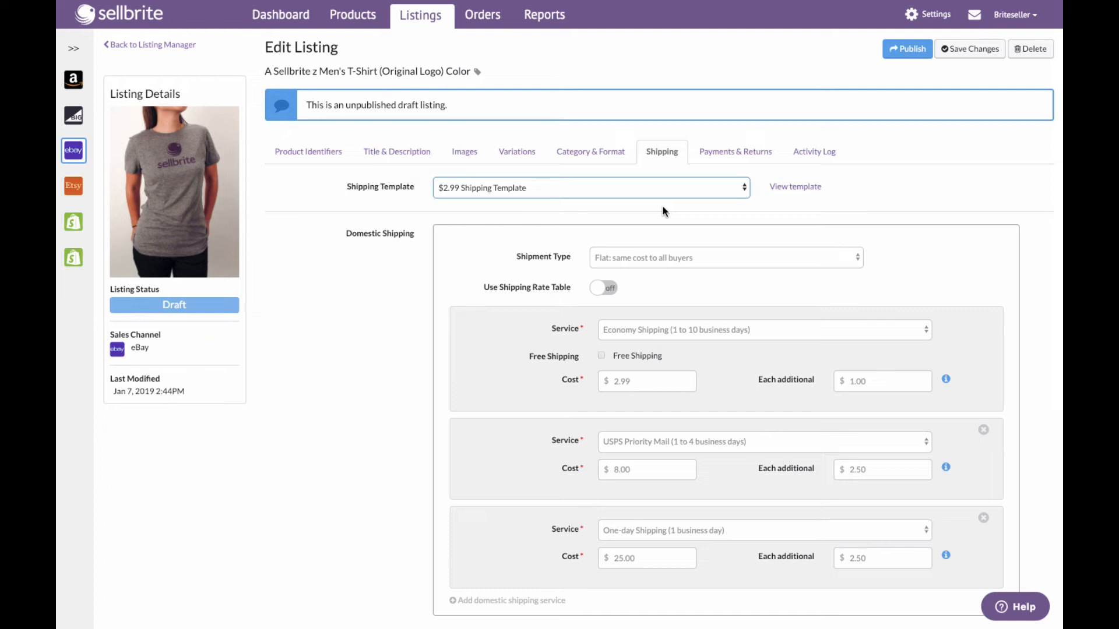
# - Set the listing's category template to Do Not Use Template, then leave the listing without saving
pyautogui.click(604, 153)
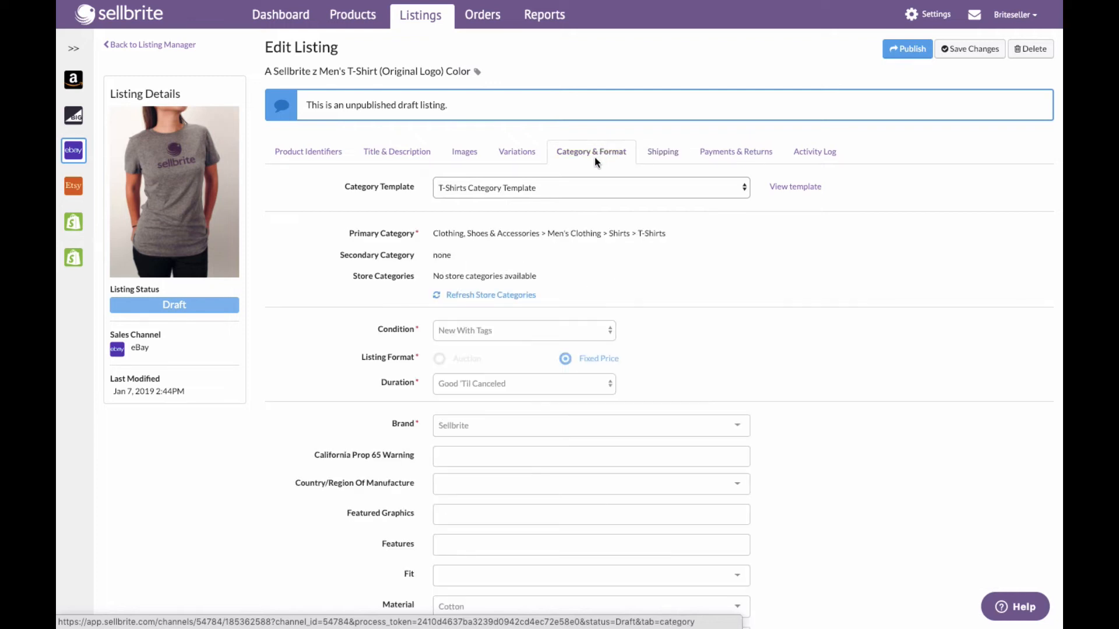
pyautogui.click(591, 189)
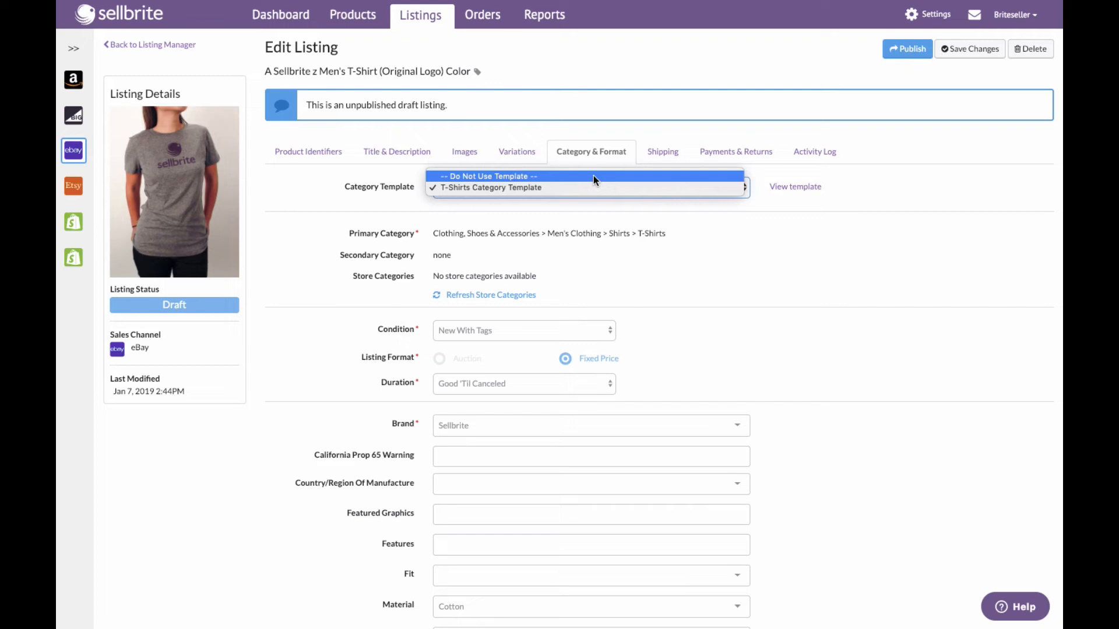
pyautogui.click(593, 176)
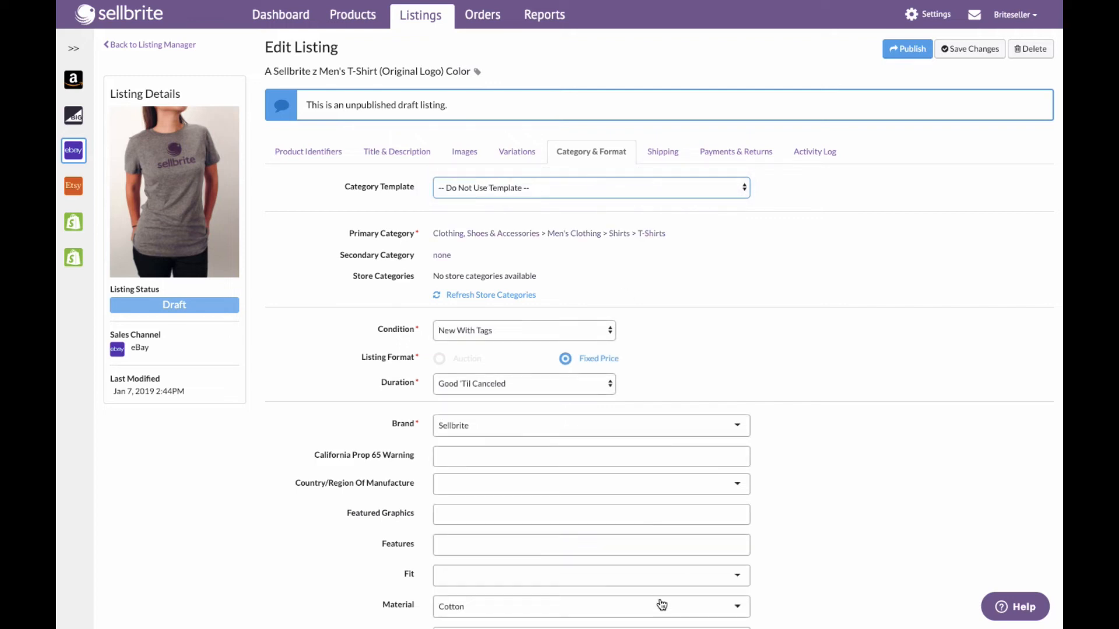
pyautogui.scroll(-3, 498, 460)
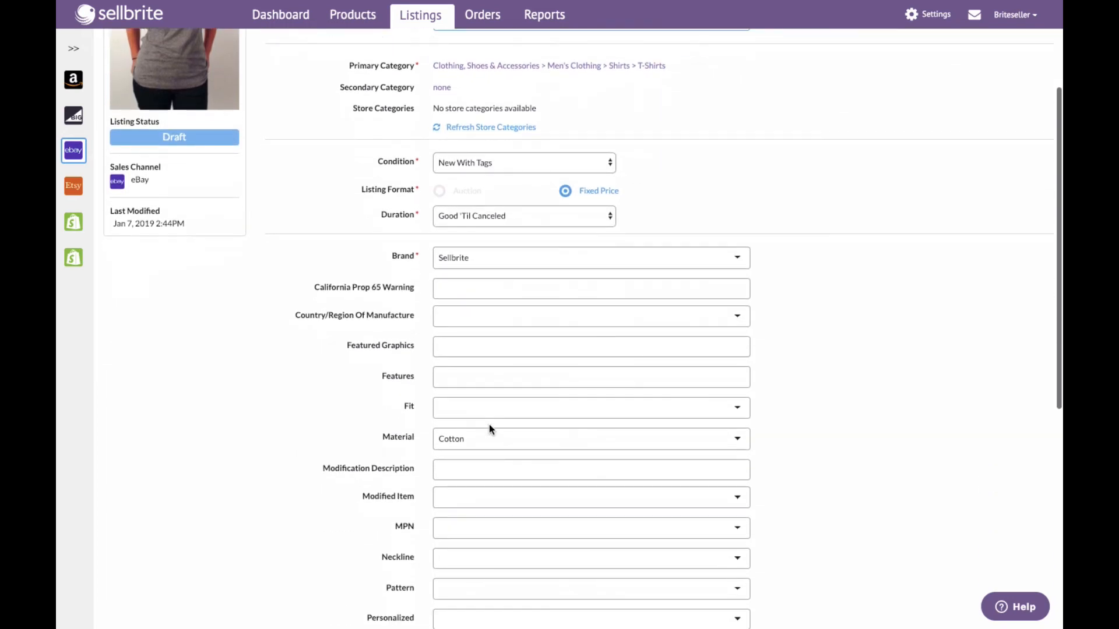
pyautogui.scroll(3, 489, 426)
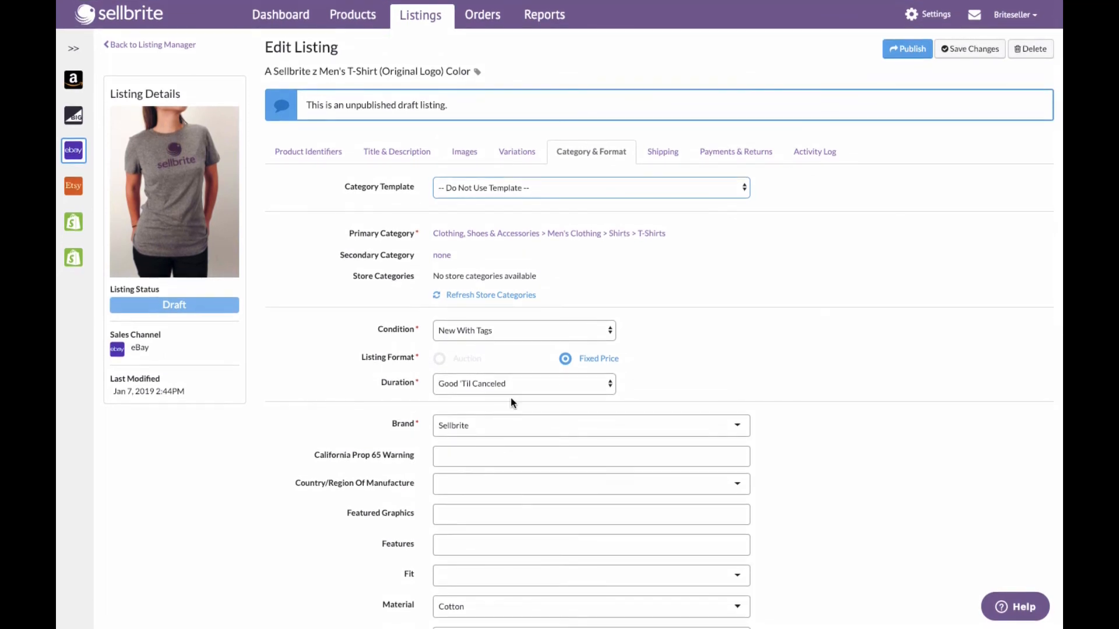
pyautogui.click(152, 45)
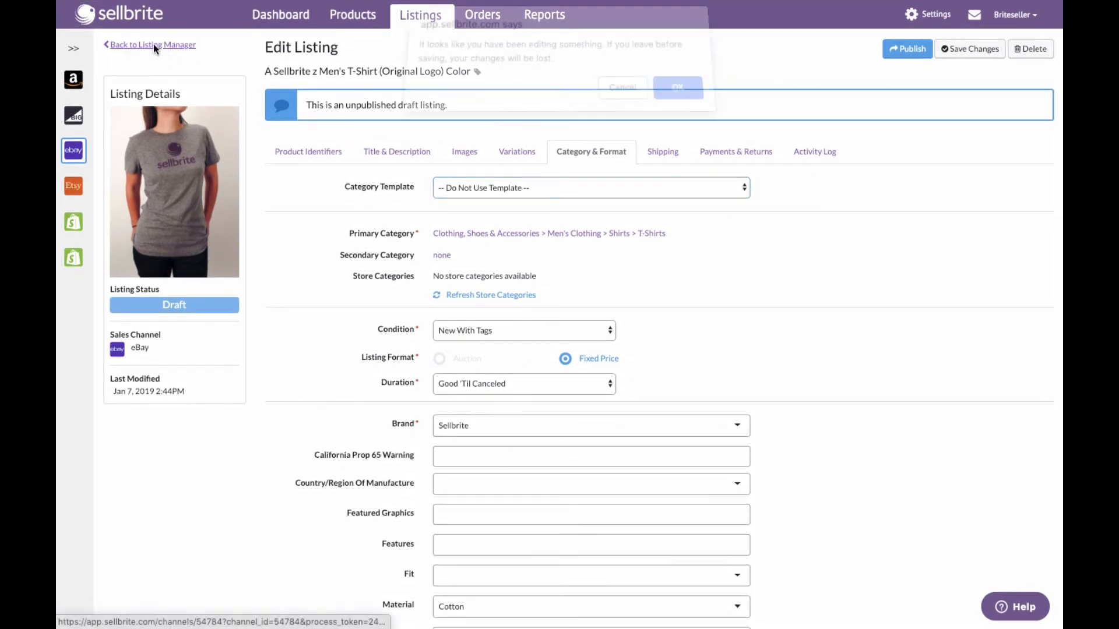
pyautogui.click(679, 98)
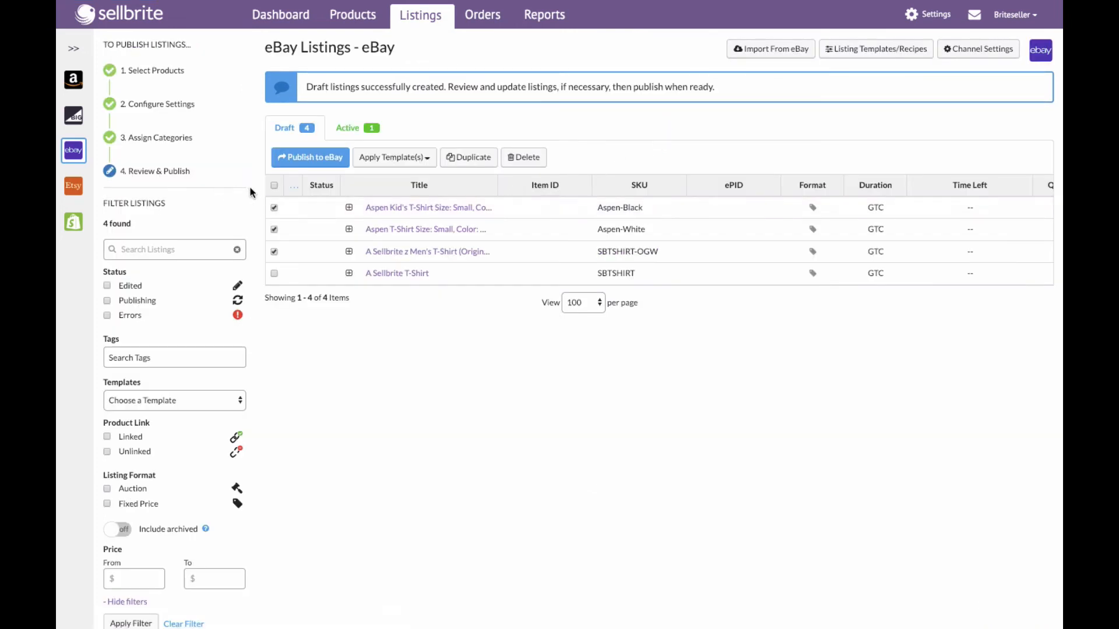
# - Select all four draft listings and publish them to eBay
pyautogui.click(273, 186)
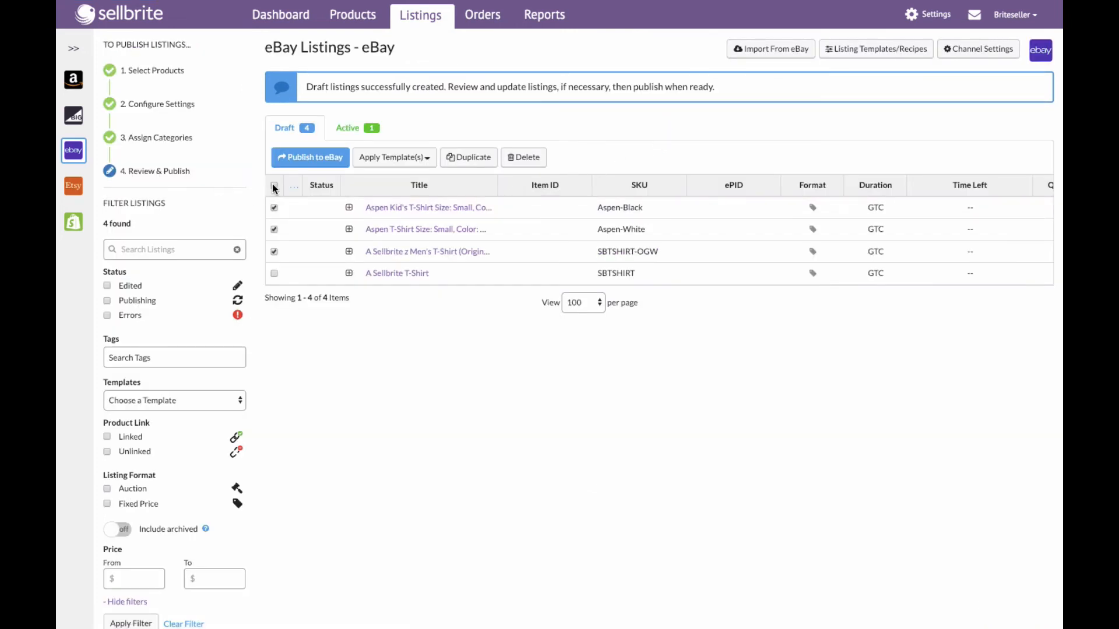
pyautogui.click(313, 158)
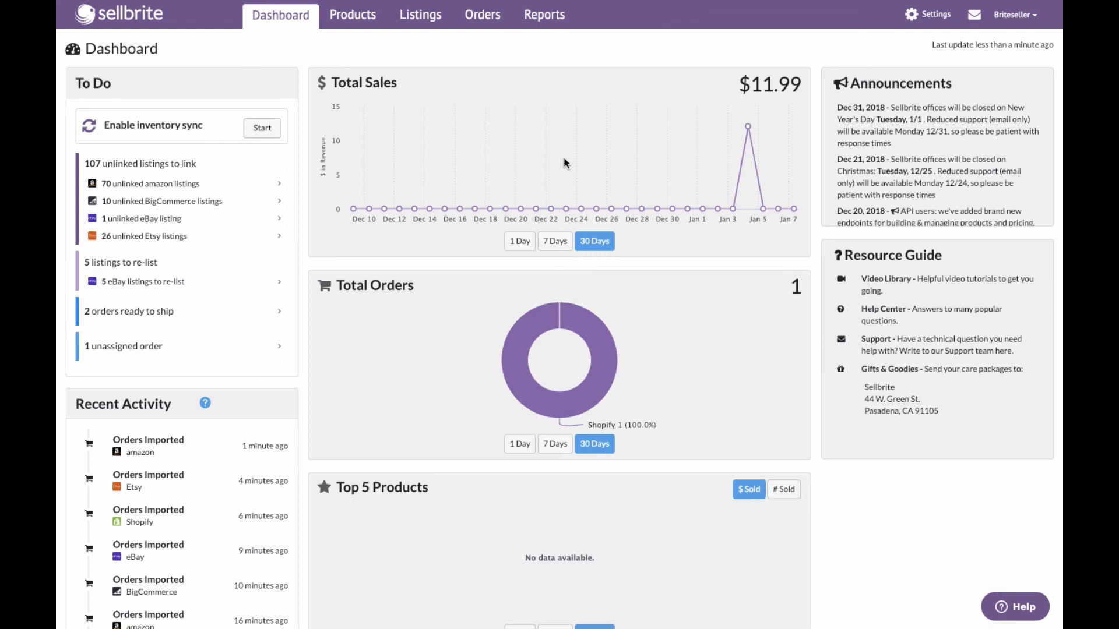
# - Open the product list to check which products now have eBay listings
pyautogui.click(352, 15)
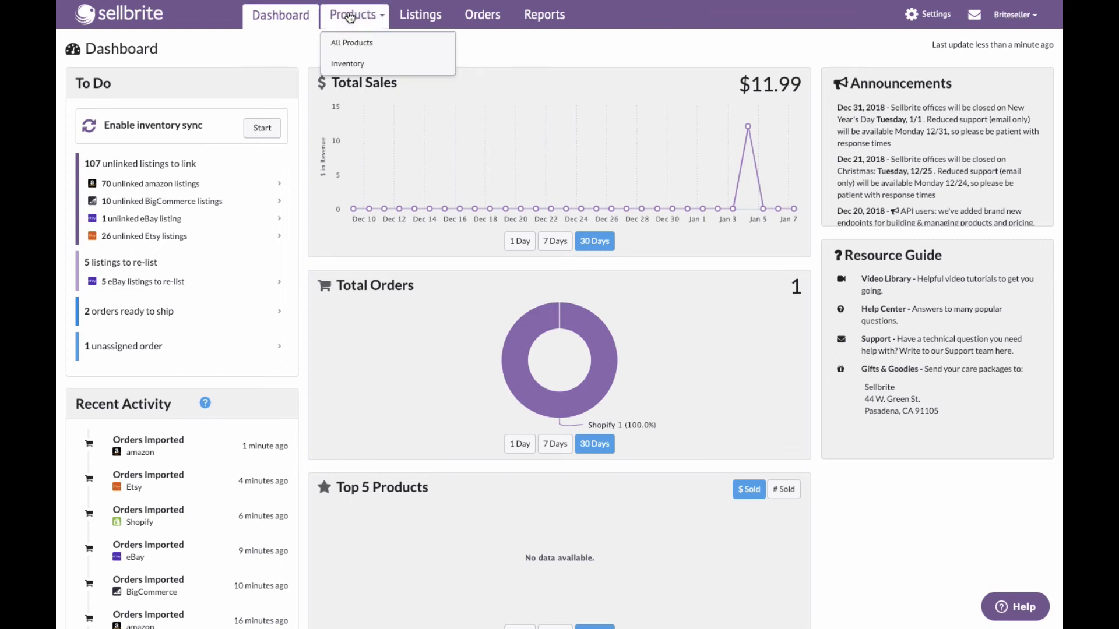
pyautogui.click(352, 43)
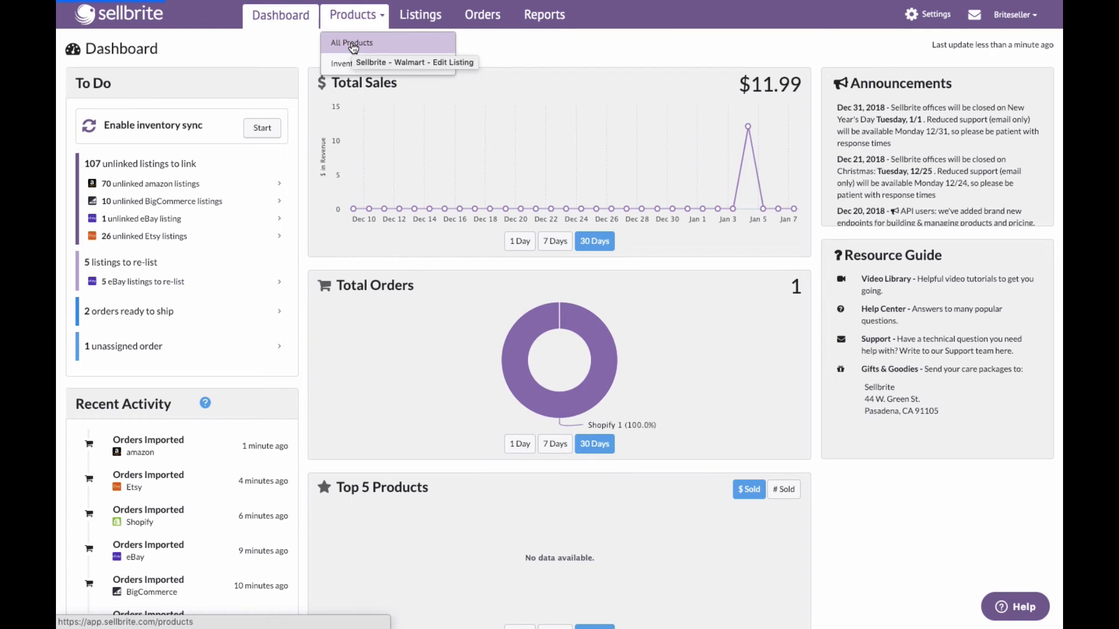
pyautogui.click(85, 175)
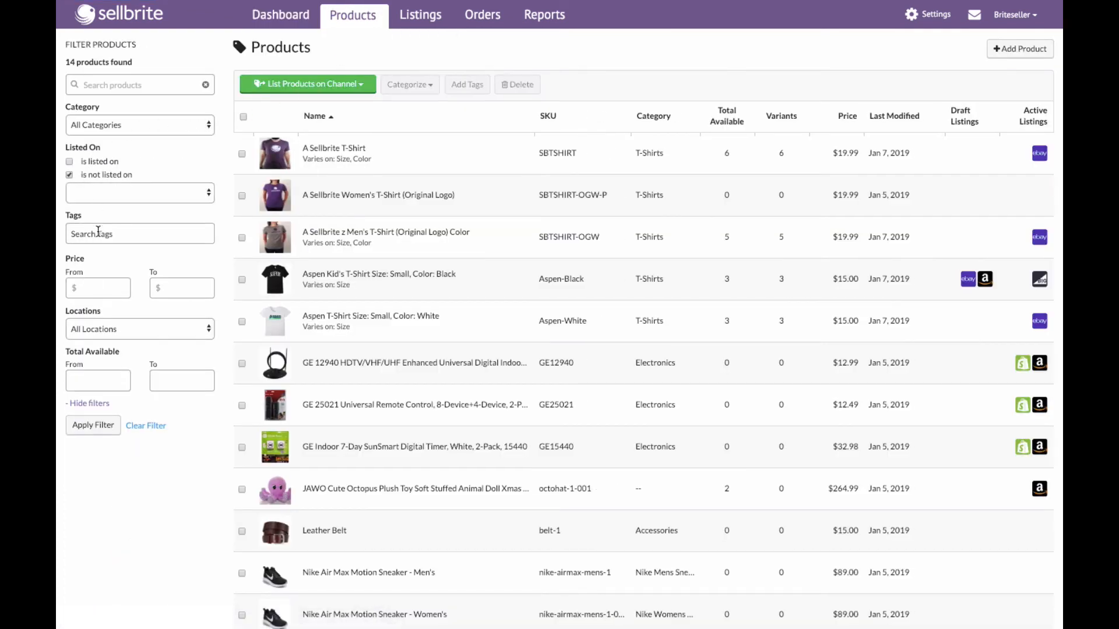
# - Filter the product list to T-Shirts category products not listed on Shopify
pyautogui.click(105, 194)
pyautogui.click(89, 260)
pyautogui.click(134, 131)
pyautogui.scroll(-5, 145, 326)
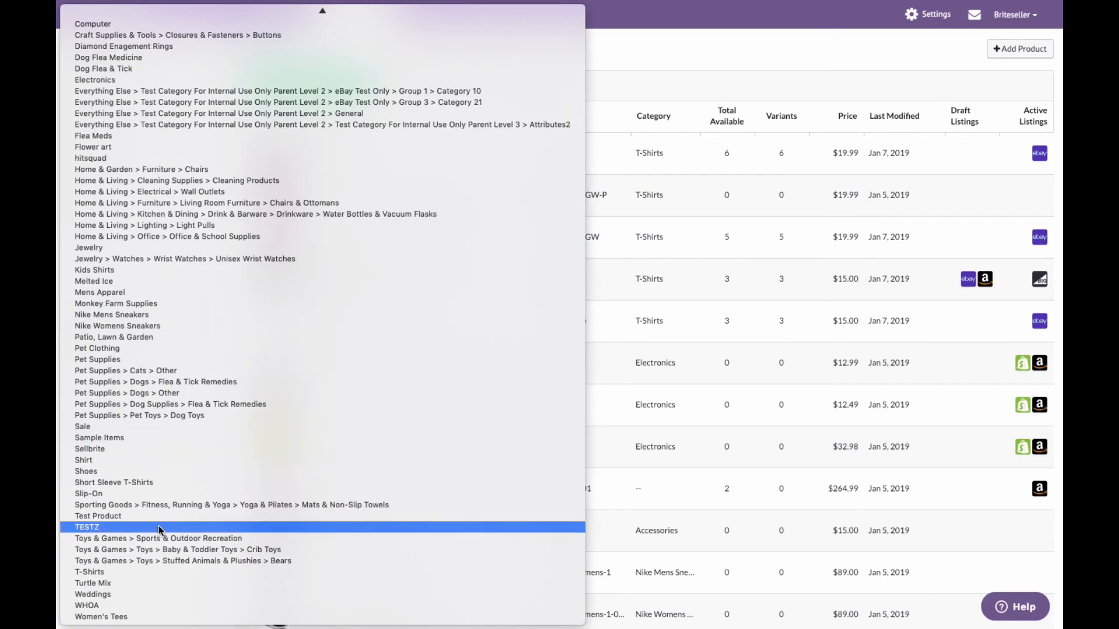
pyautogui.click(120, 572)
pyautogui.click(104, 427)
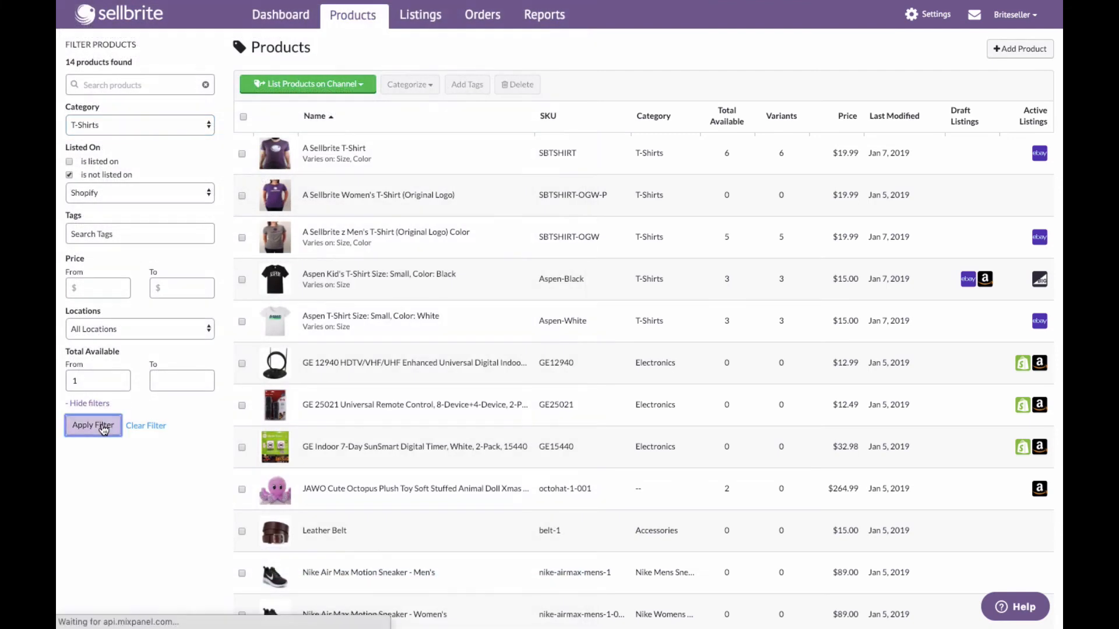
# - Select A Sellbrite T-Shirt and create a Shopify draft listing for it
pyautogui.click(242, 153)
pyautogui.click(291, 85)
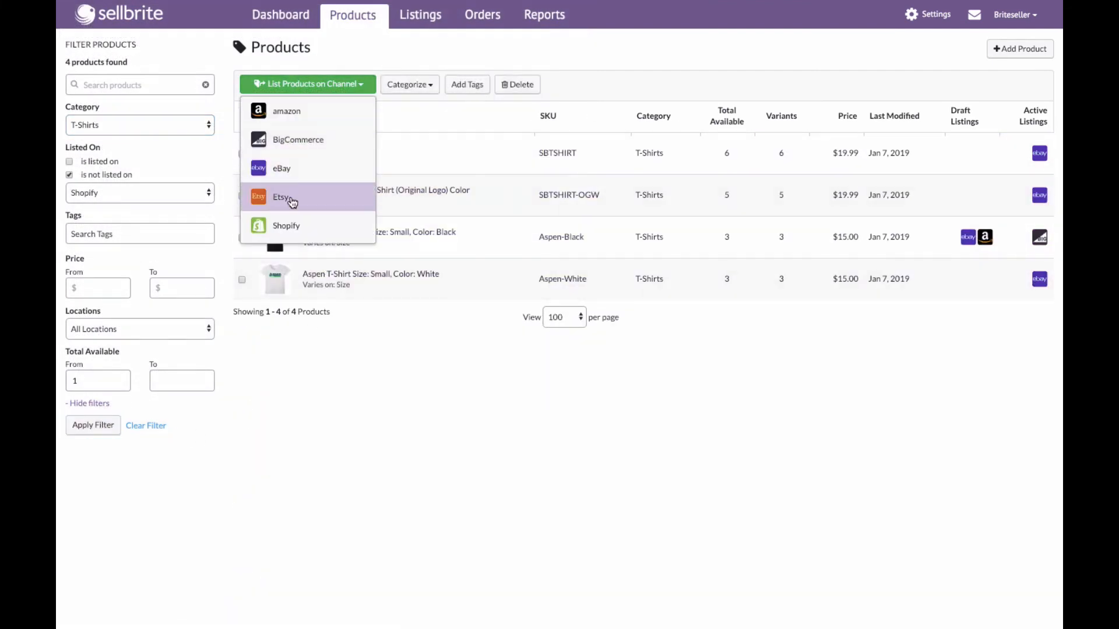
pyautogui.click(293, 228)
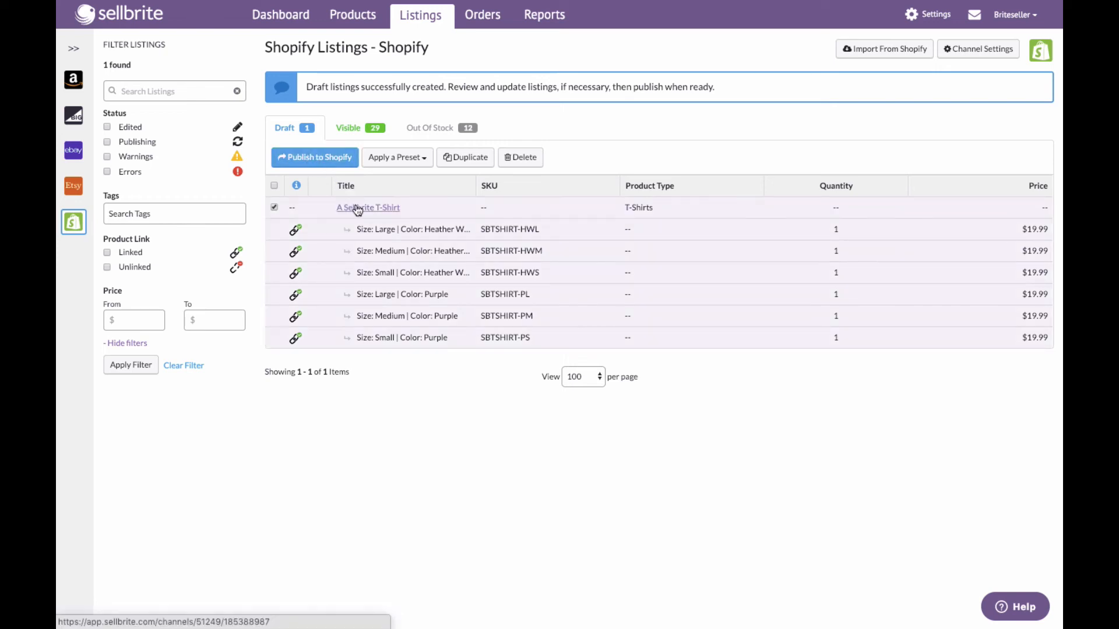
# - Open the A Sellbrite T-Shirt Shopify draft listing and review its details, variants, images and SEO fields
pyautogui.click(358, 209)
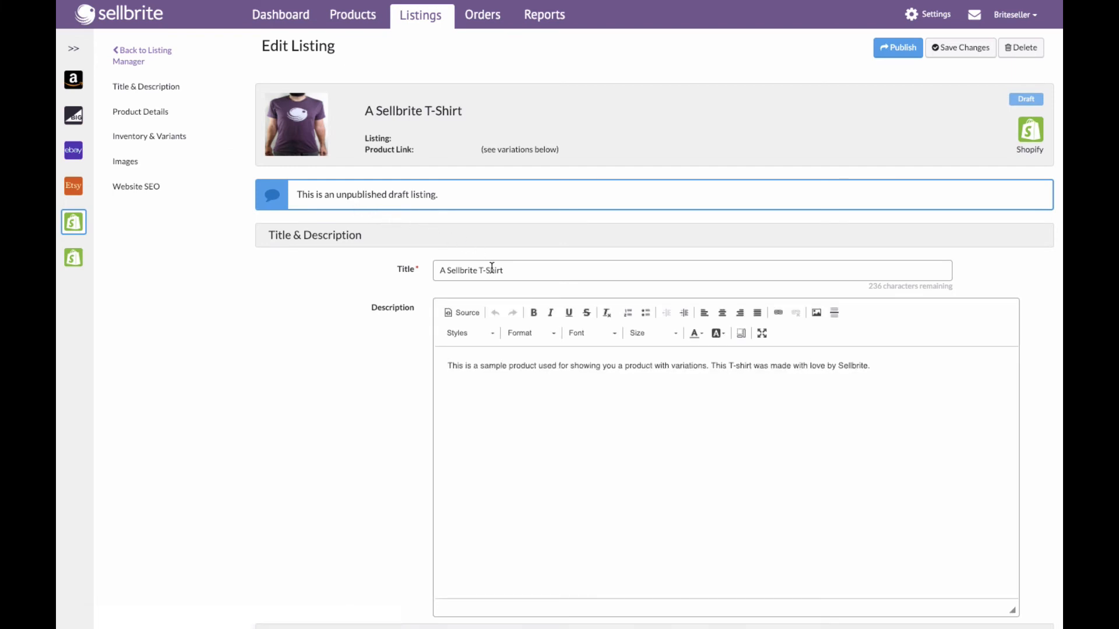
pyautogui.scroll(-3, 491, 266)
pyautogui.scroll(-7, 492, 267)
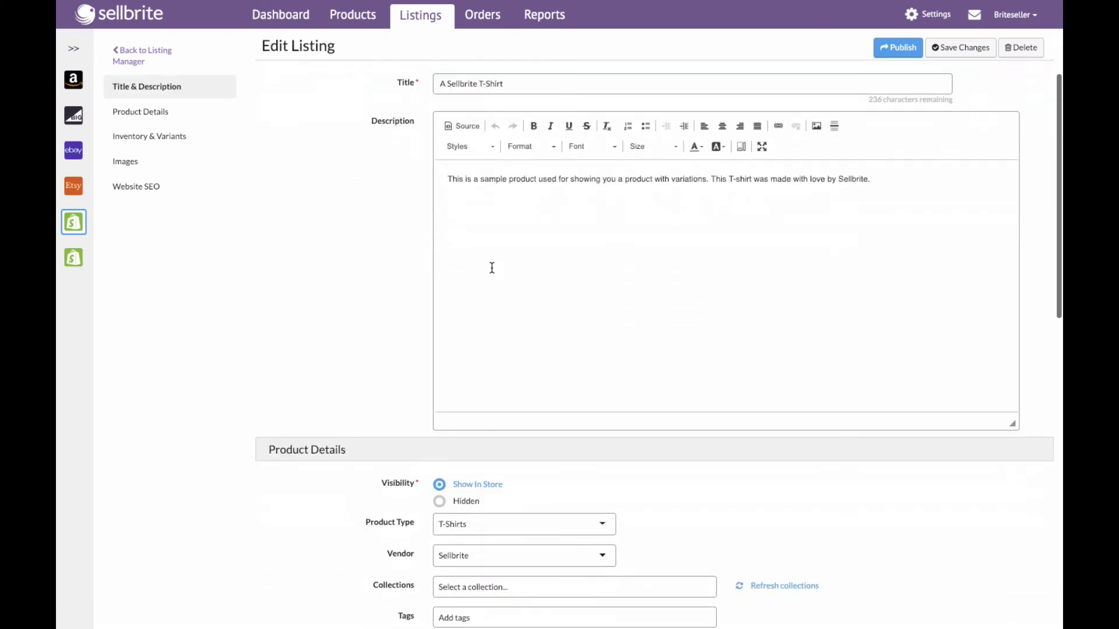
pyautogui.scroll(-5, 492, 267)
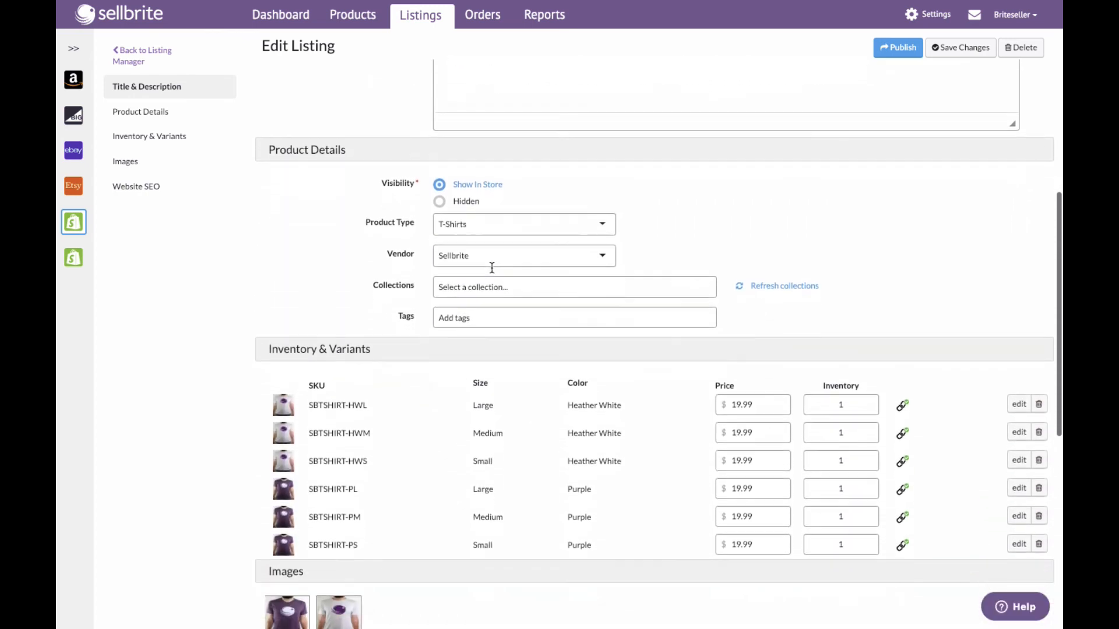
pyautogui.scroll(-3, 491, 267)
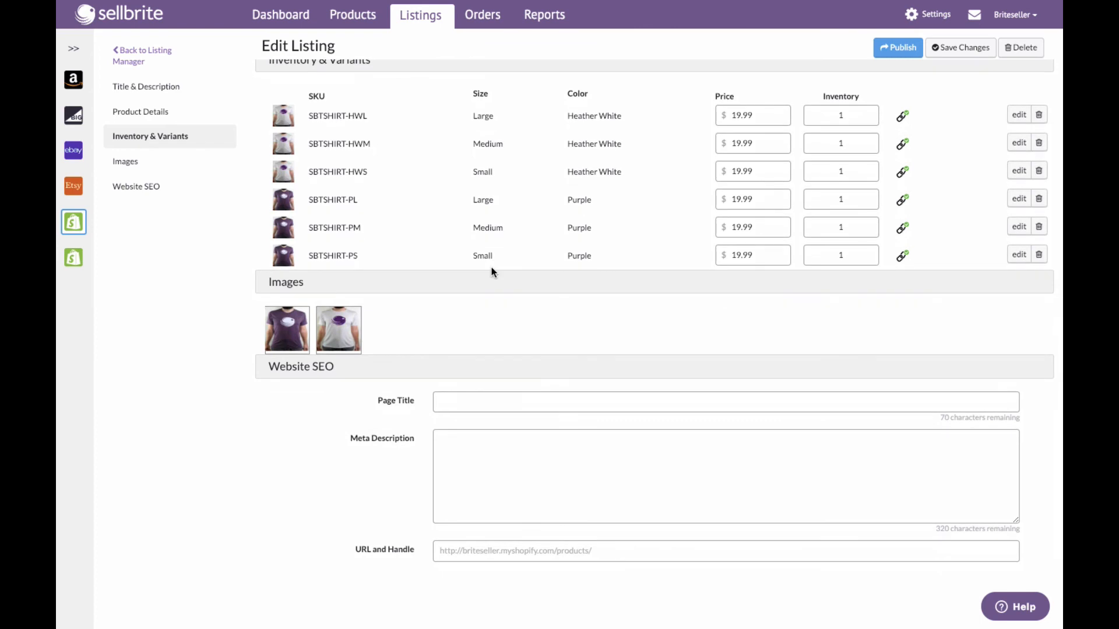
pyautogui.scroll(5, 491, 267)
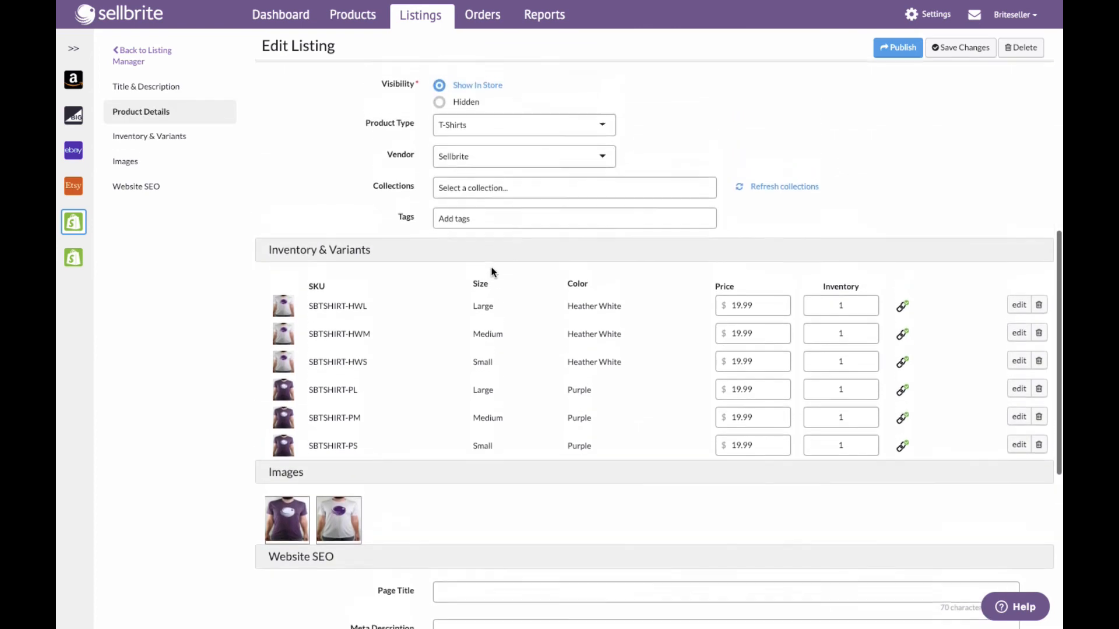
pyautogui.scroll(5, 492, 267)
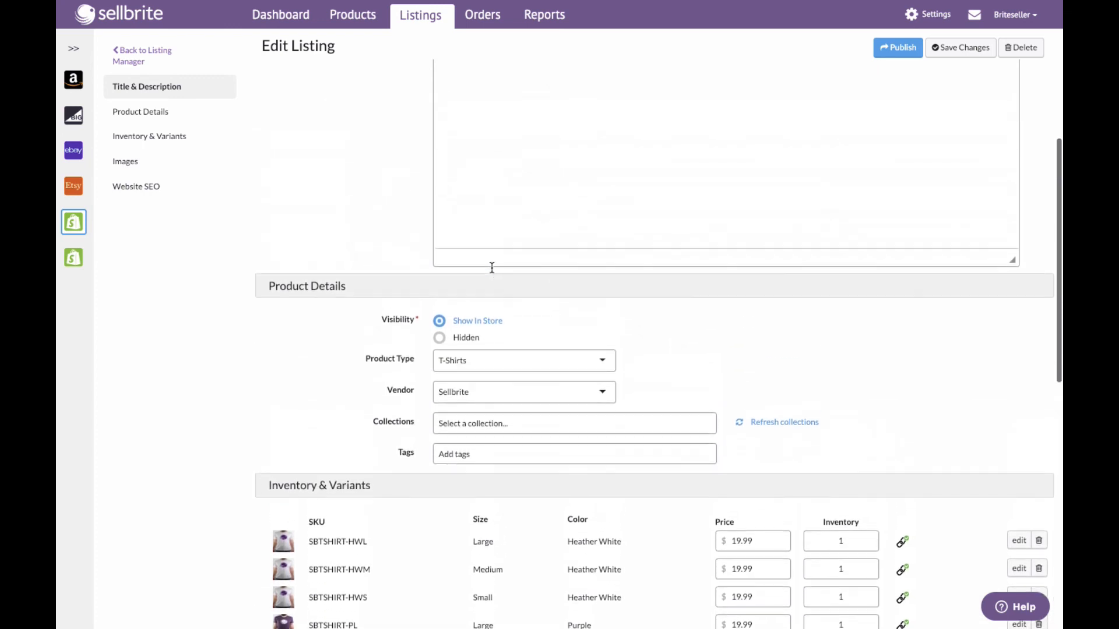
pyautogui.scroll(6, 491, 267)
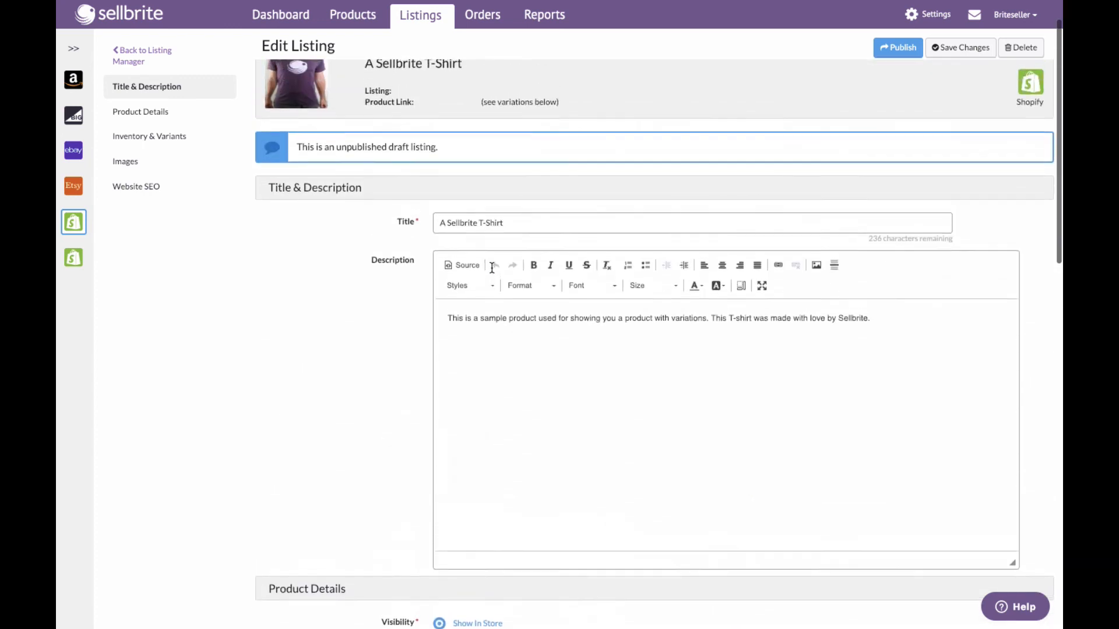
pyautogui.scroll(1, 491, 267)
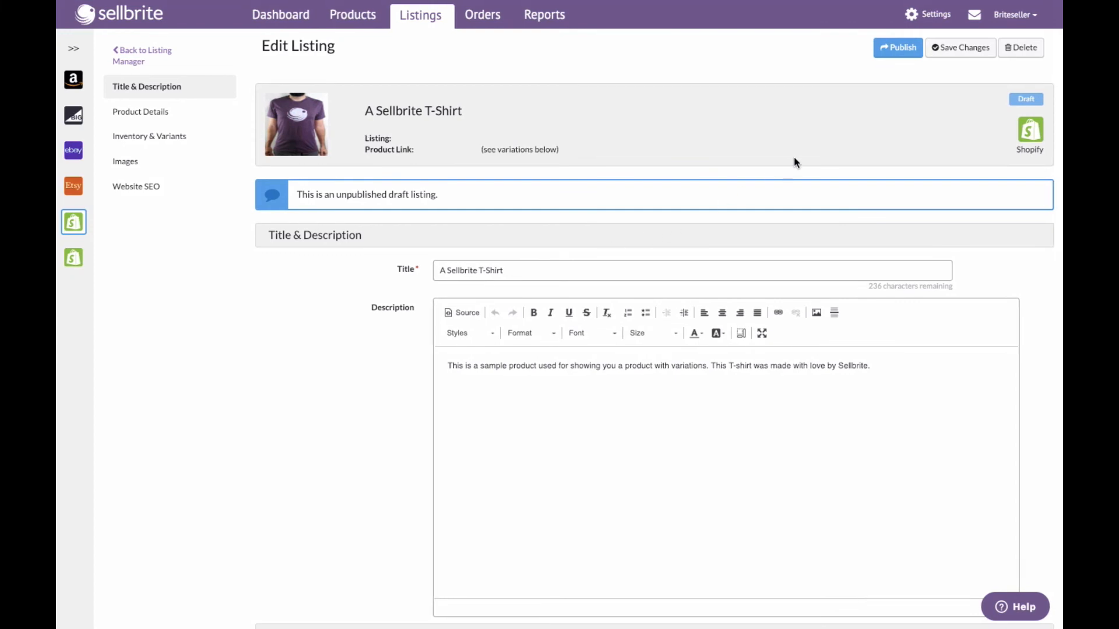
# - Start adding a new Shopify listing preset in settings named "1 Listing Preset"
pyautogui.click(929, 18)
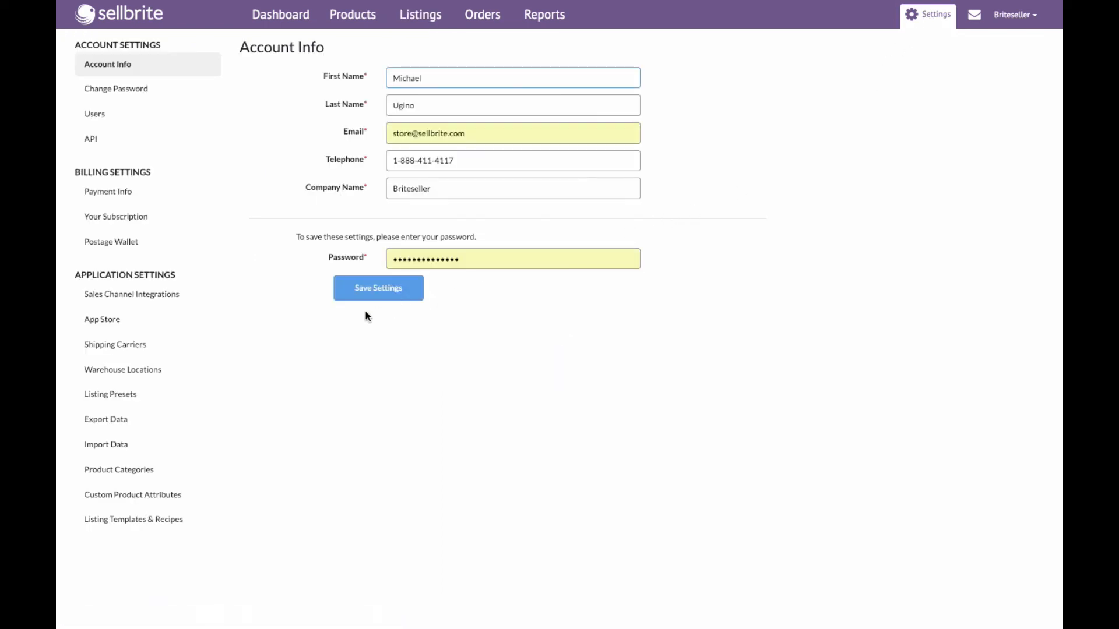
pyautogui.click(133, 396)
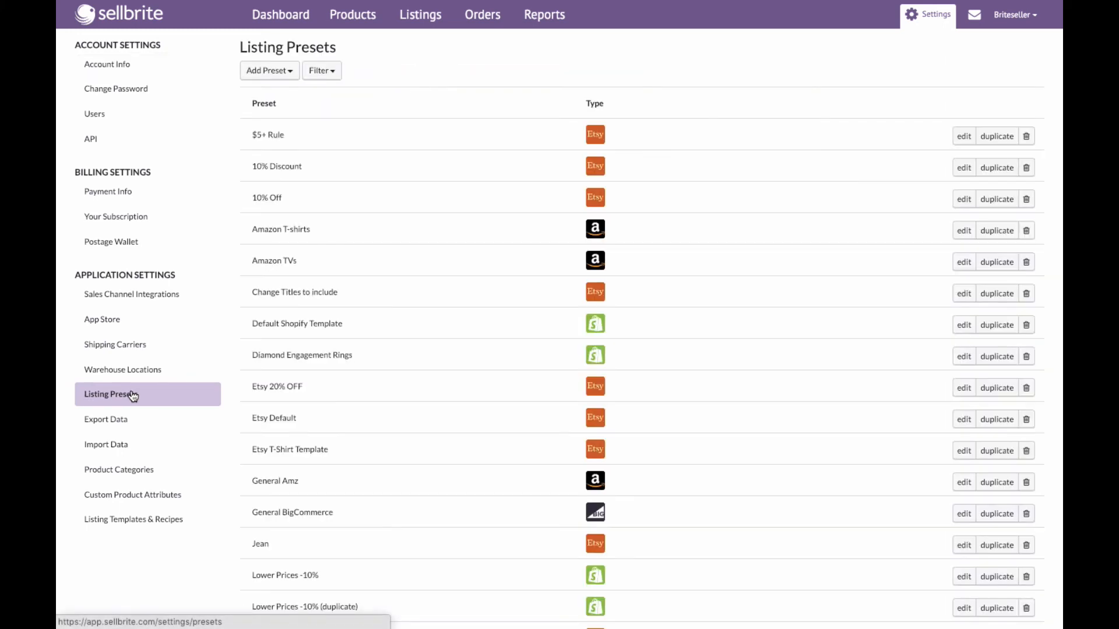
pyautogui.click(275, 75)
pyautogui.click(271, 183)
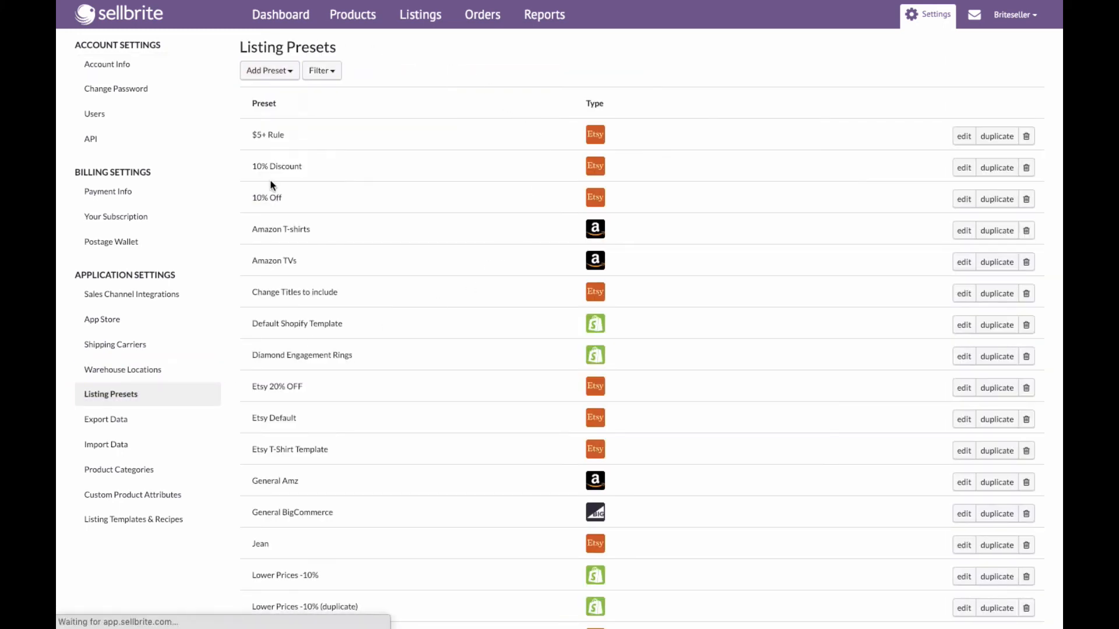
pyautogui.click(415, 96)
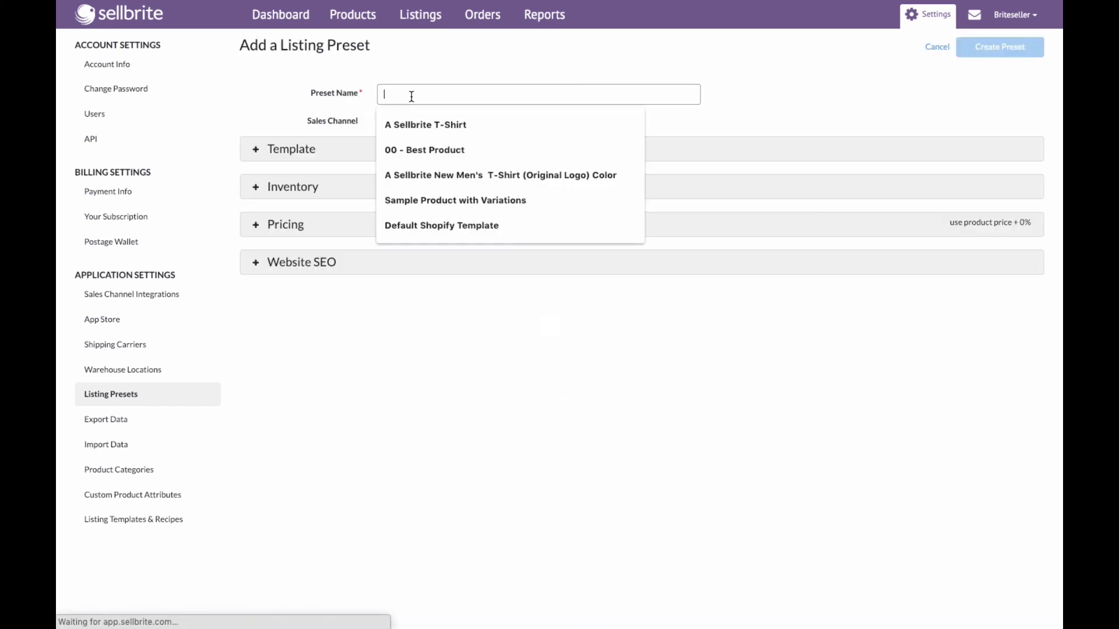
pyautogui.write('1')
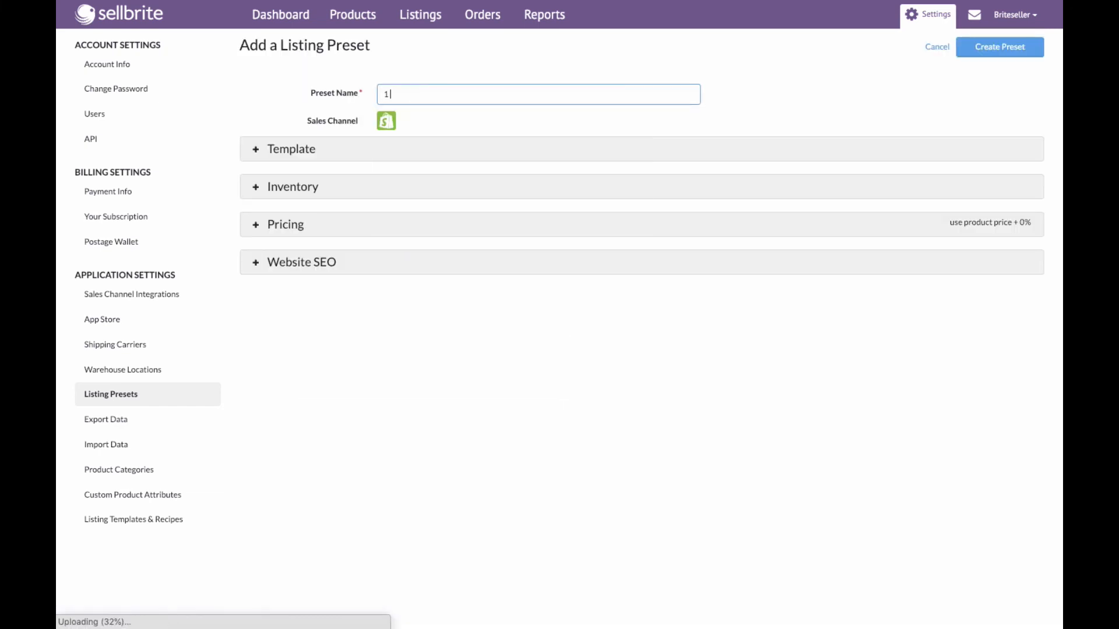
pyautogui.write(' Listing Preset')
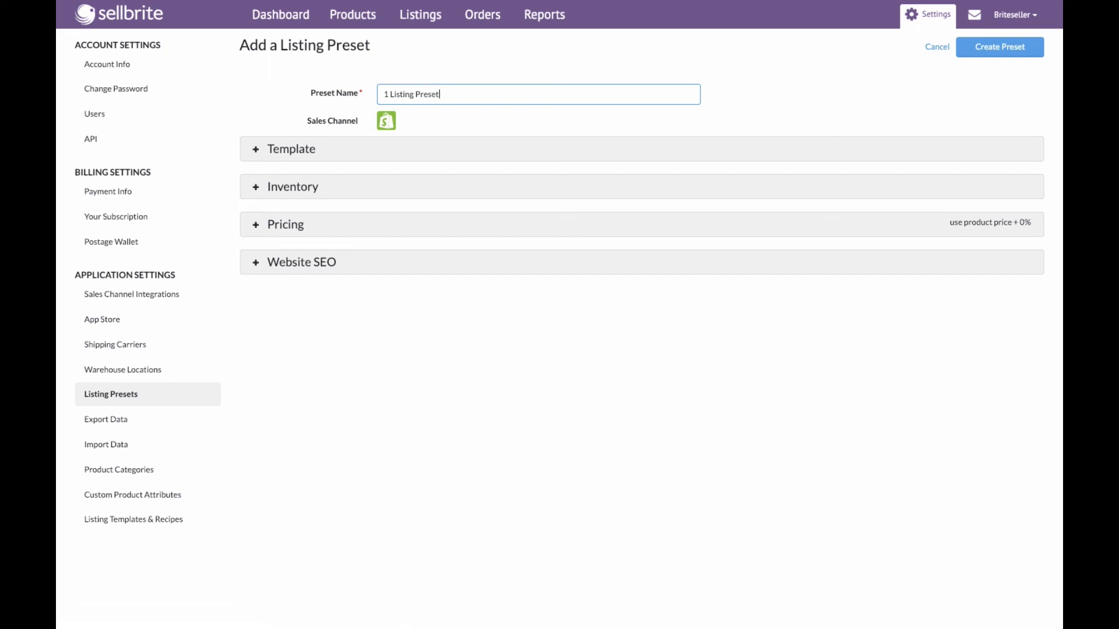
# - Set the preset's title template to the product name, brand and price attributes
pyautogui.click(305, 149)
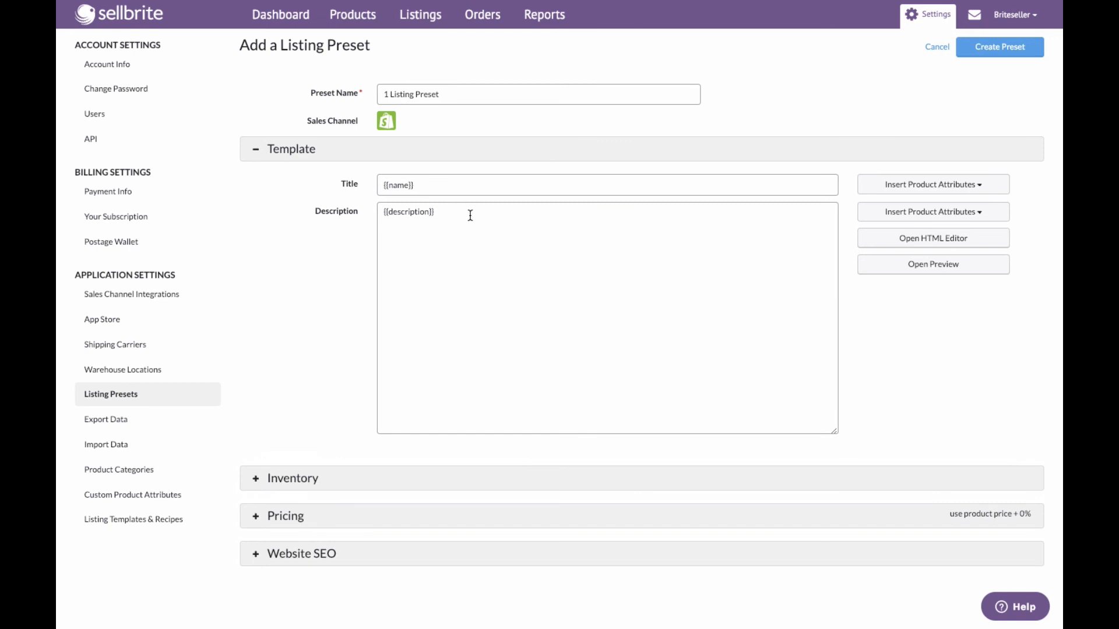
pyautogui.click(898, 192)
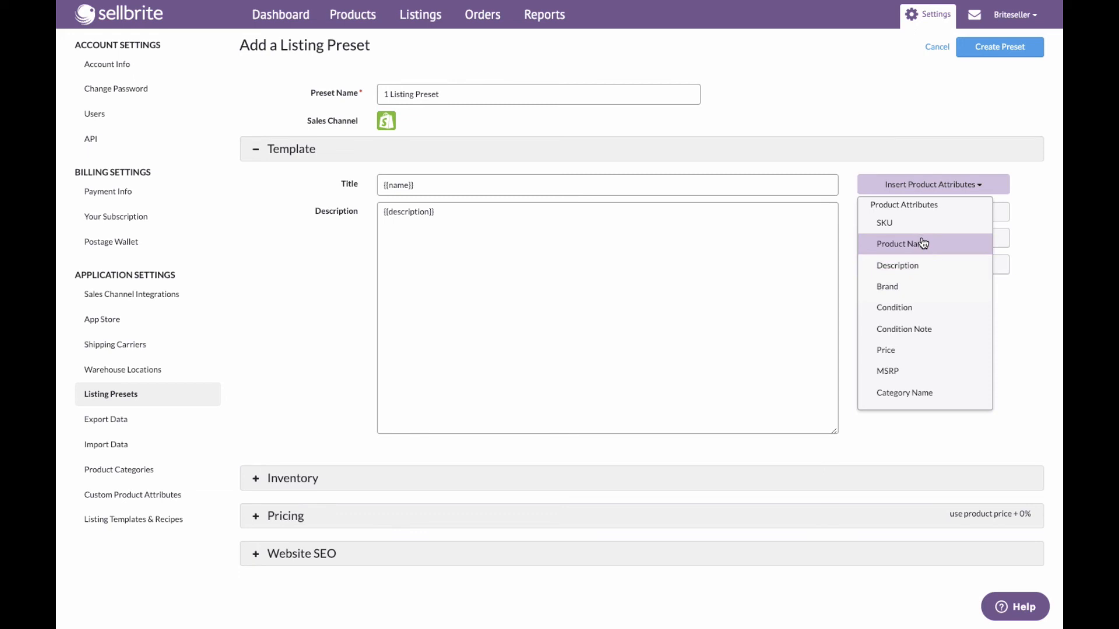
pyautogui.moveTo(923, 242); pyautogui.dragTo(925, 296)
pyautogui.click(915, 188)
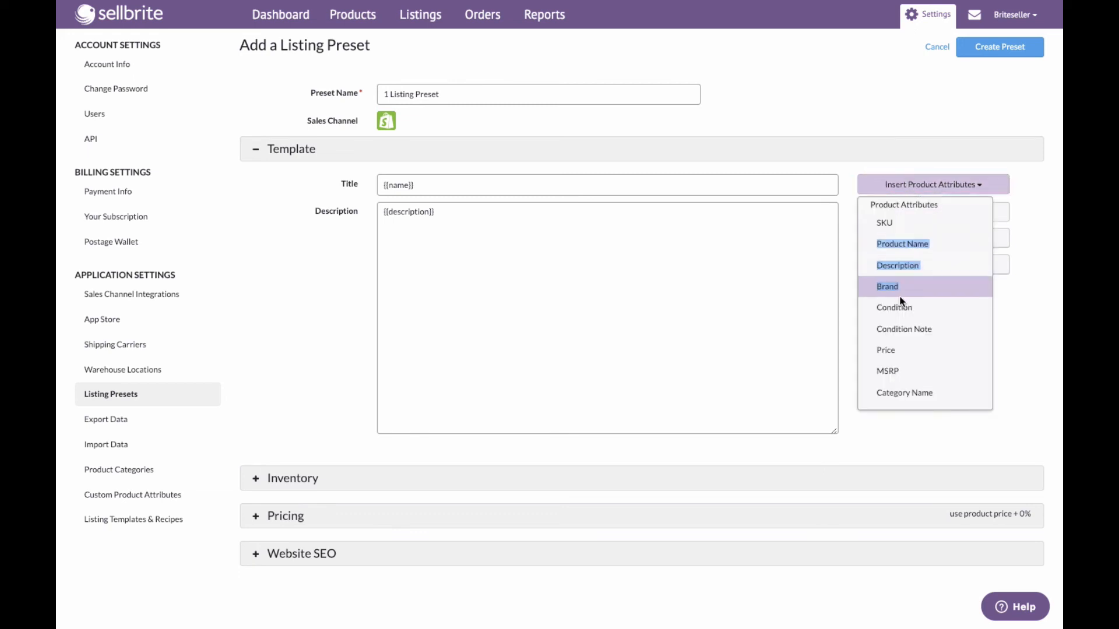
pyautogui.click(900, 288)
pyautogui.click(927, 185)
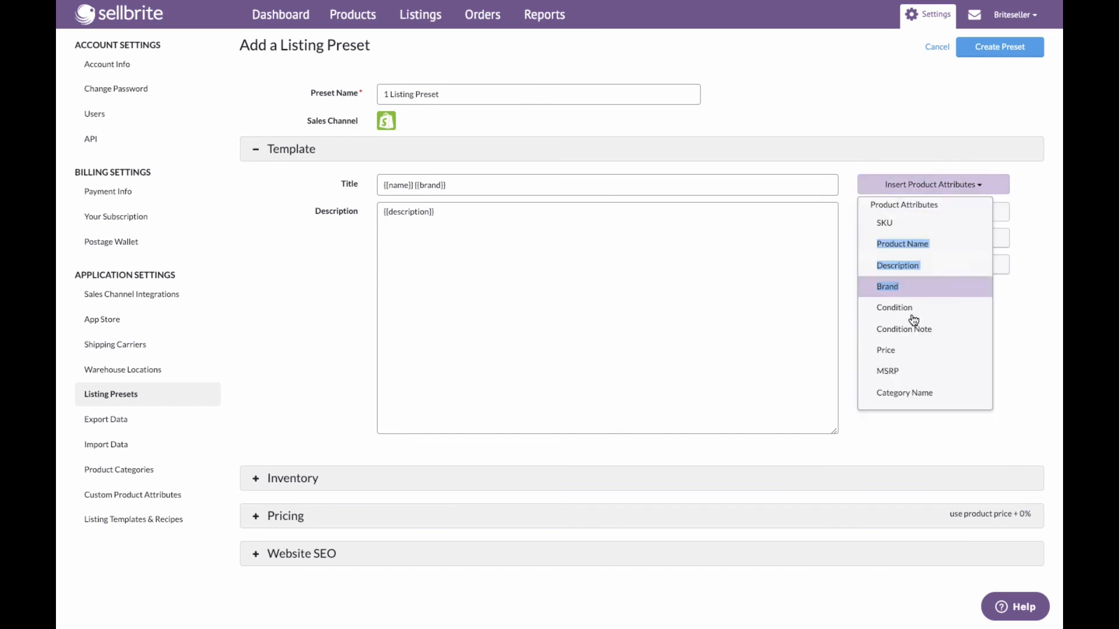
pyautogui.click(895, 351)
# - Append product name, brand and price attributes to the description template, plus a line reading "Made with love!!!"
pyautogui.click(917, 212)
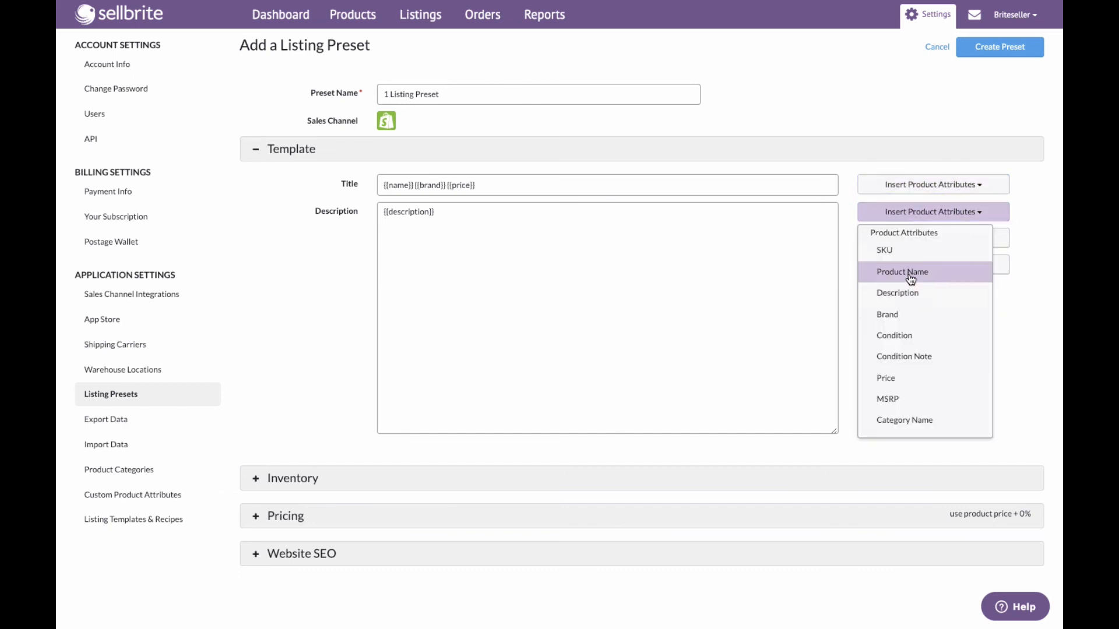
pyautogui.click(904, 271)
pyautogui.click(907, 213)
pyautogui.click(909, 324)
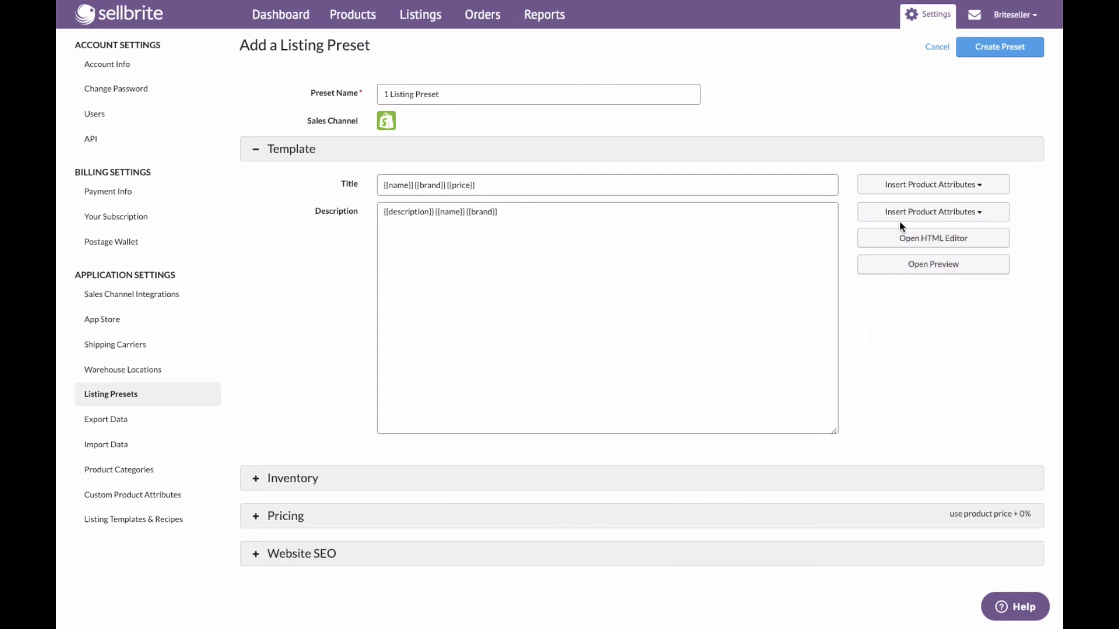
pyautogui.click(902, 215)
pyautogui.click(907, 377)
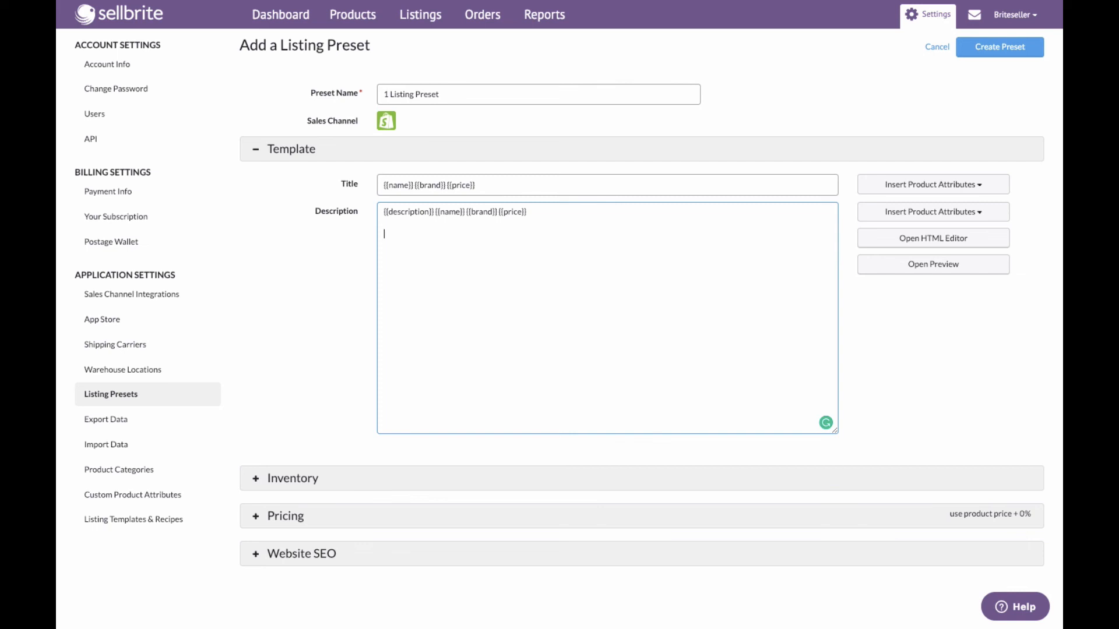
pyautogui.write('Made with i')
pyautogui.write('ove!!!')
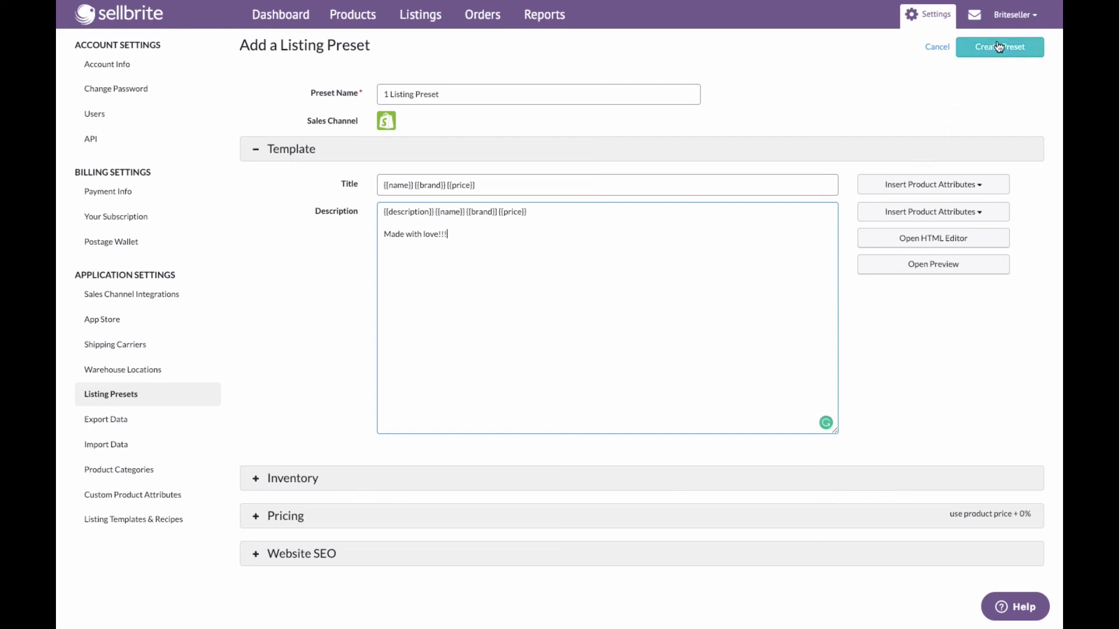
# - Allow customers to purchase the product when it's out of stock
pyautogui.click(303, 158)
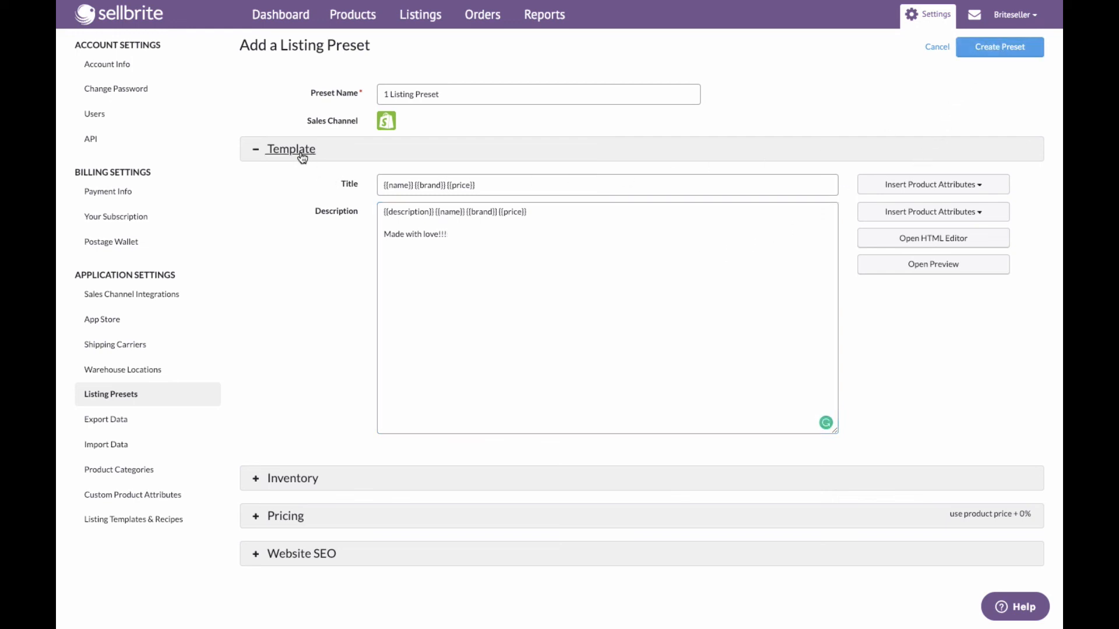
pyautogui.click(306, 188)
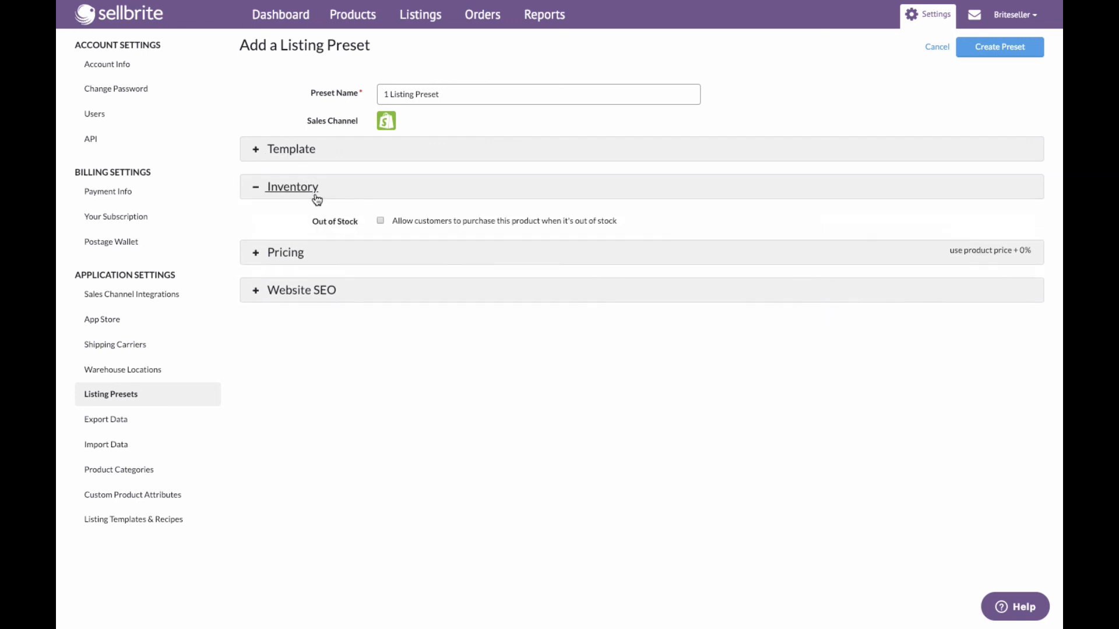
pyautogui.click(382, 224)
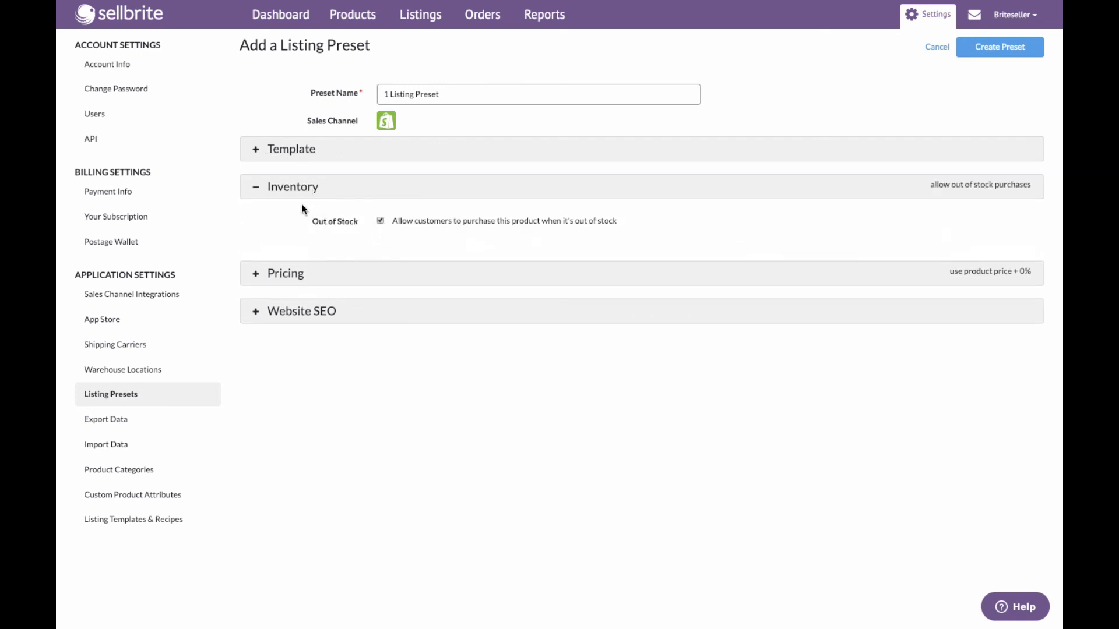
# - Set the preset's pricing to product price plus 10% and enable charging taxes
pyautogui.click(285, 273)
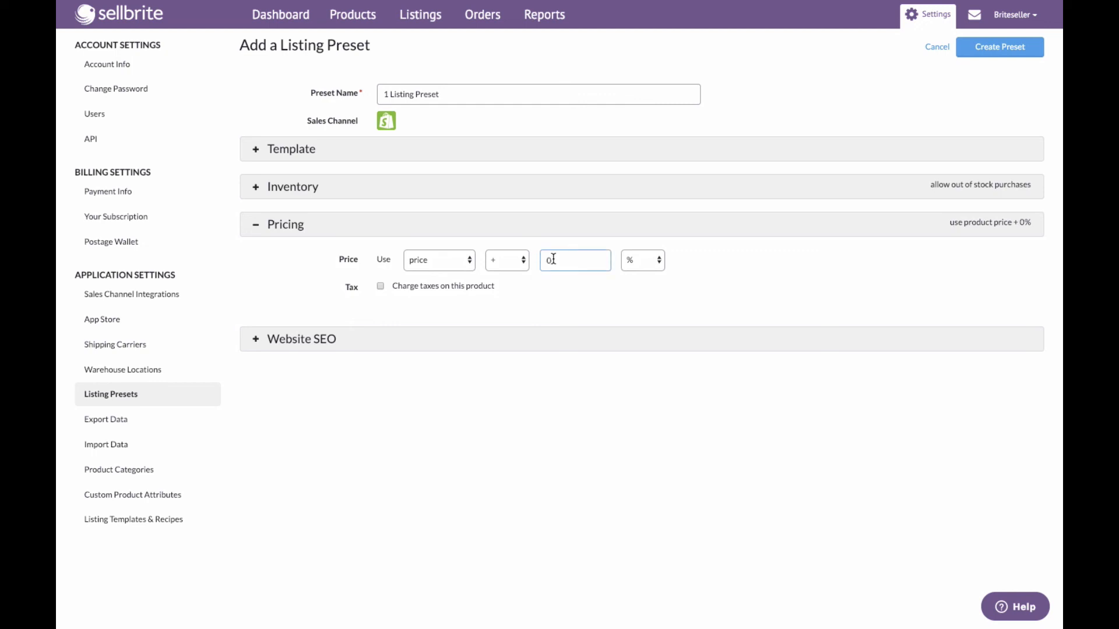
pyautogui.press('BackSpace')
pyautogui.write('10')
pyautogui.click(382, 287)
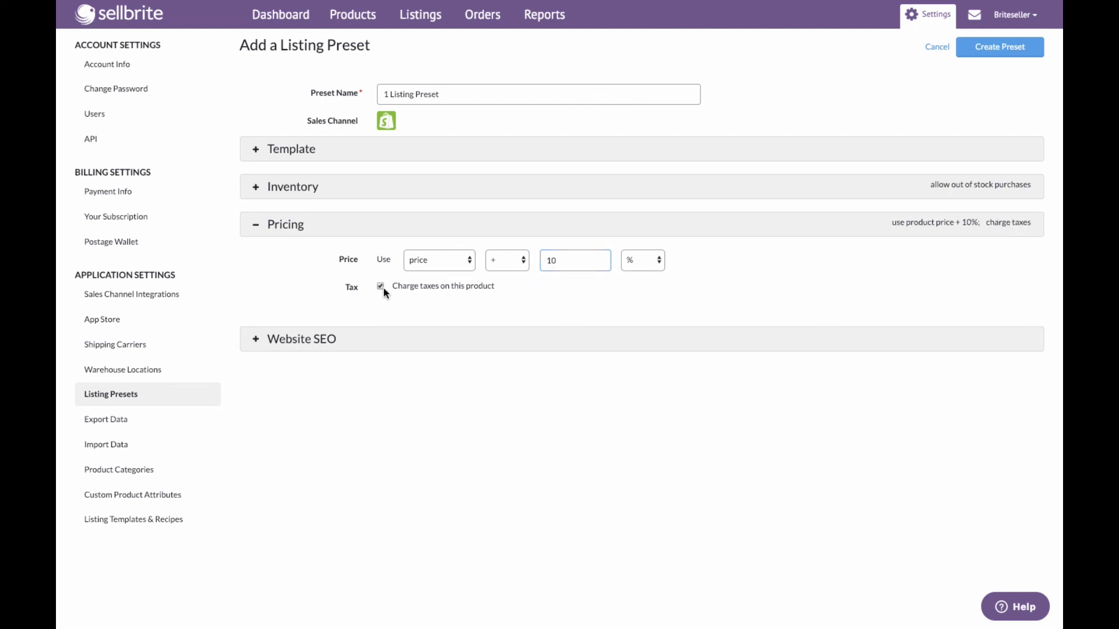
# - Create the listing preset
pyautogui.click(323, 342)
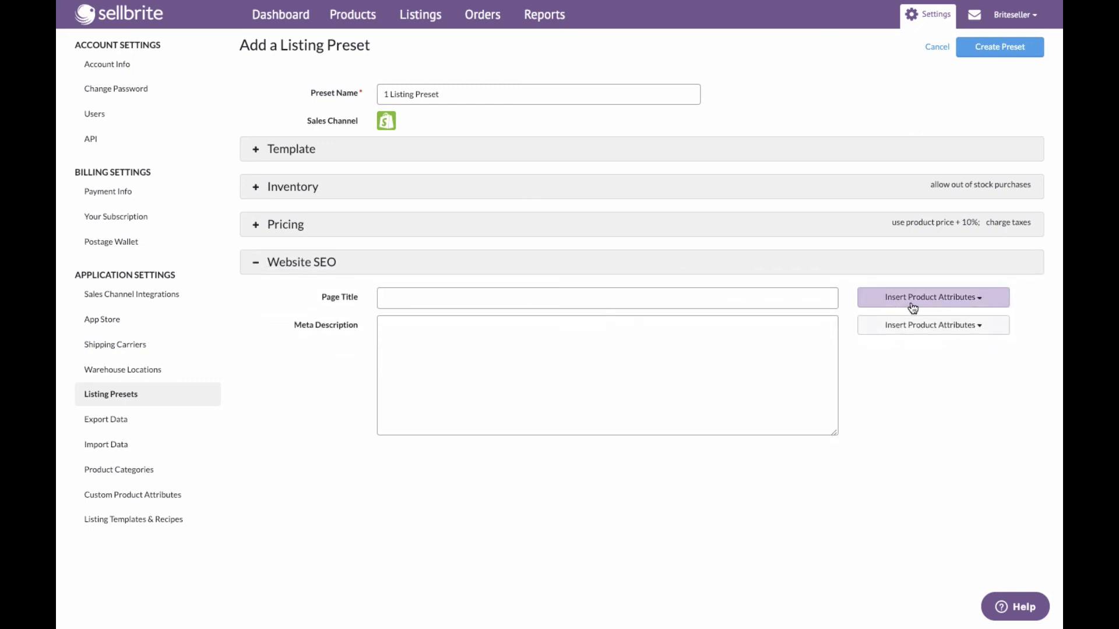
pyautogui.click(979, 59)
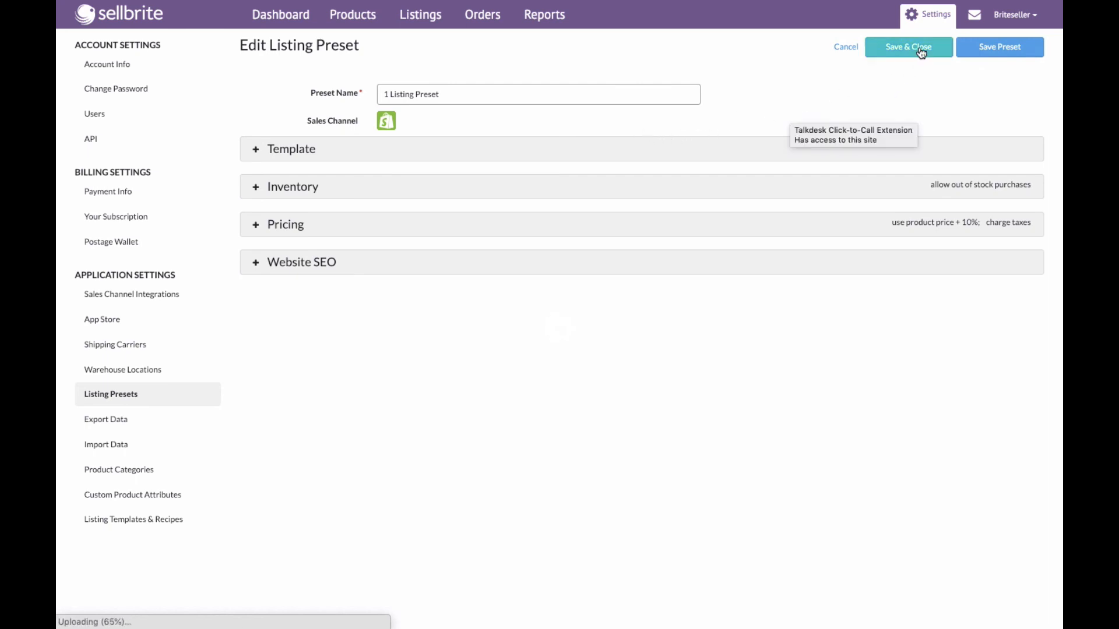
# - Open the Shopify listings and apply the "1 Listing Preset" preset to the Sellbrite T-Shirt draft
pyautogui.moveTo(424, 17)
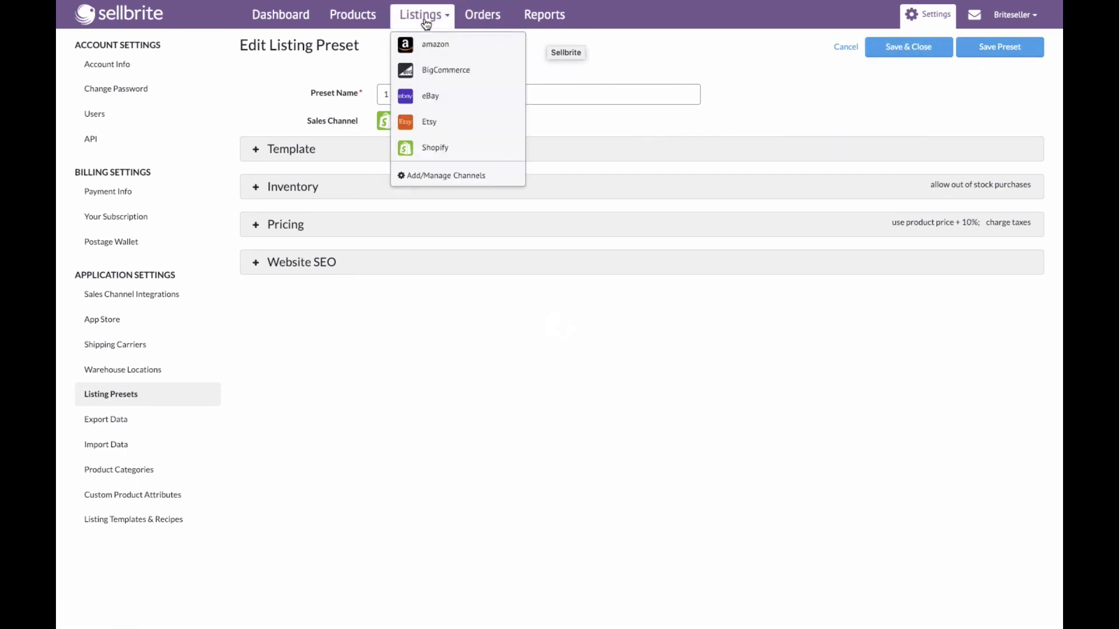
pyautogui.click(436, 149)
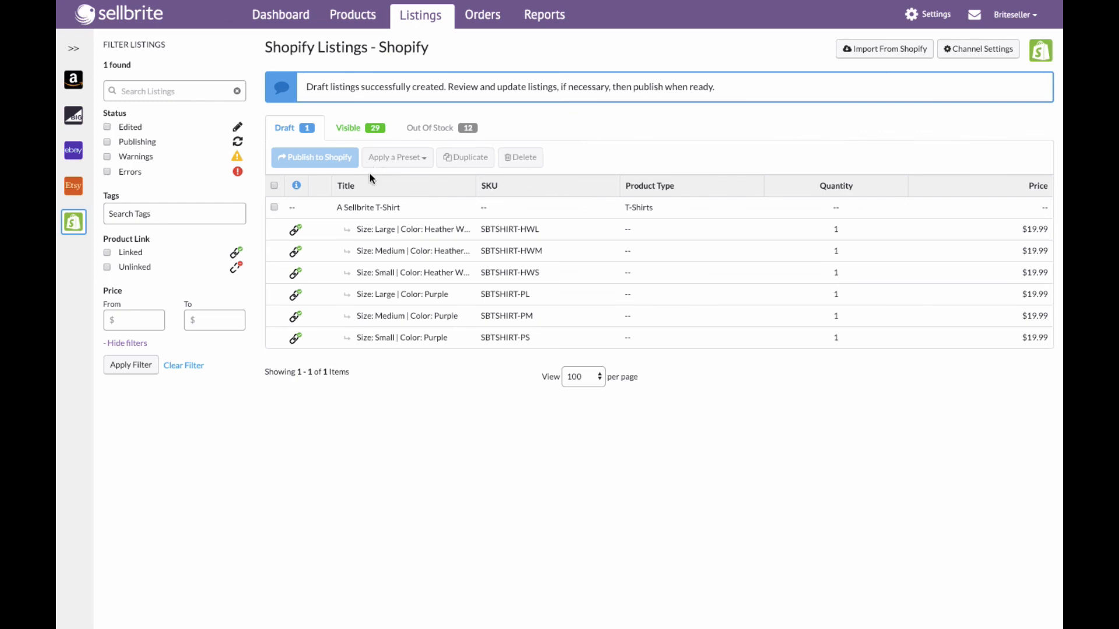
pyautogui.click(274, 208)
pyautogui.click(394, 159)
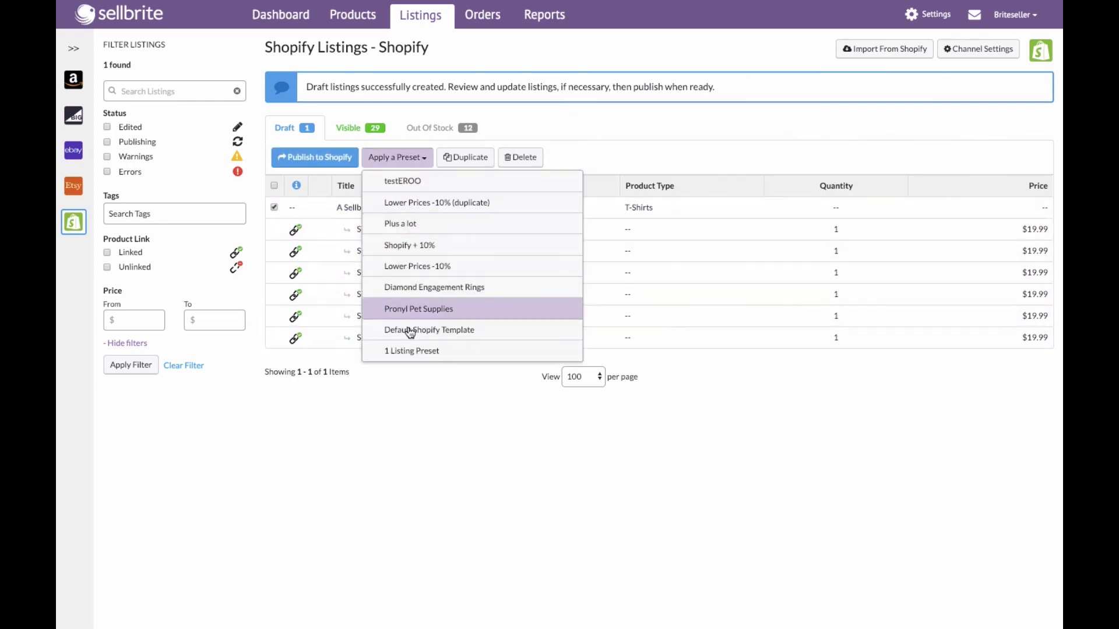
pyautogui.click(410, 331)
pyautogui.click(412, 118)
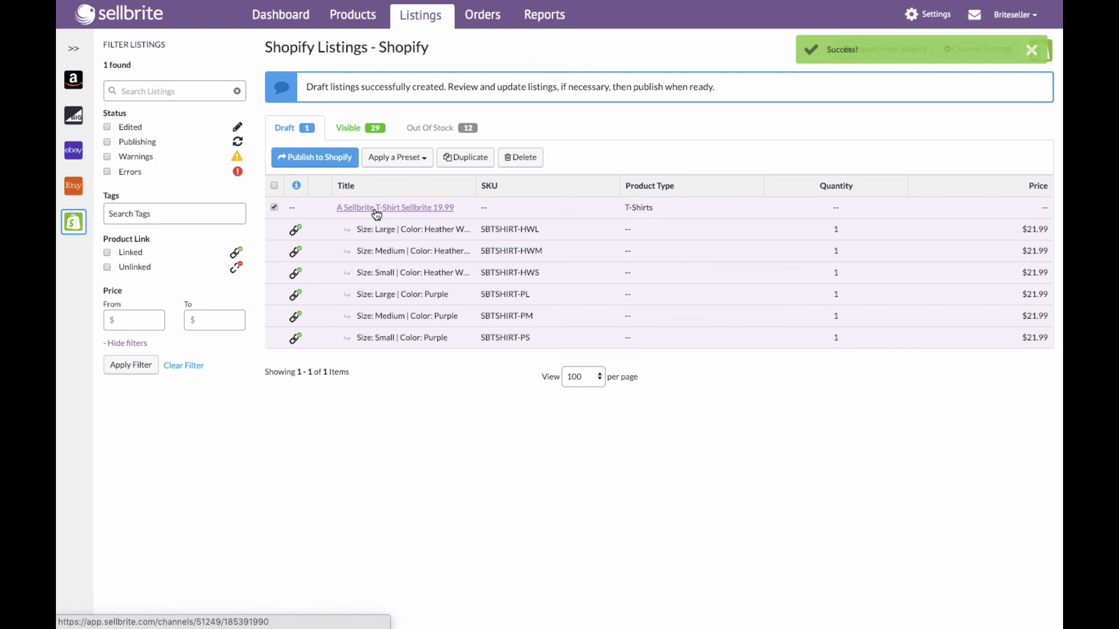
# - Open the Sellbrite T-Shirt draft listing, publish it to Shopify, and return to the Shopify listings
pyautogui.click(376, 209)
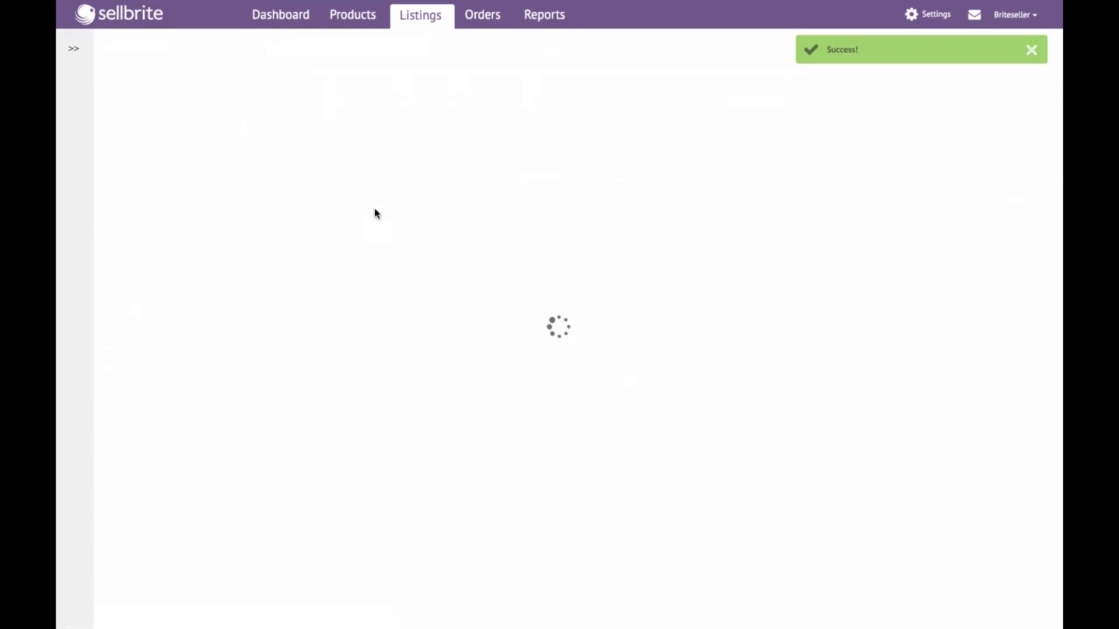
pyautogui.scroll(-3, 711, 354)
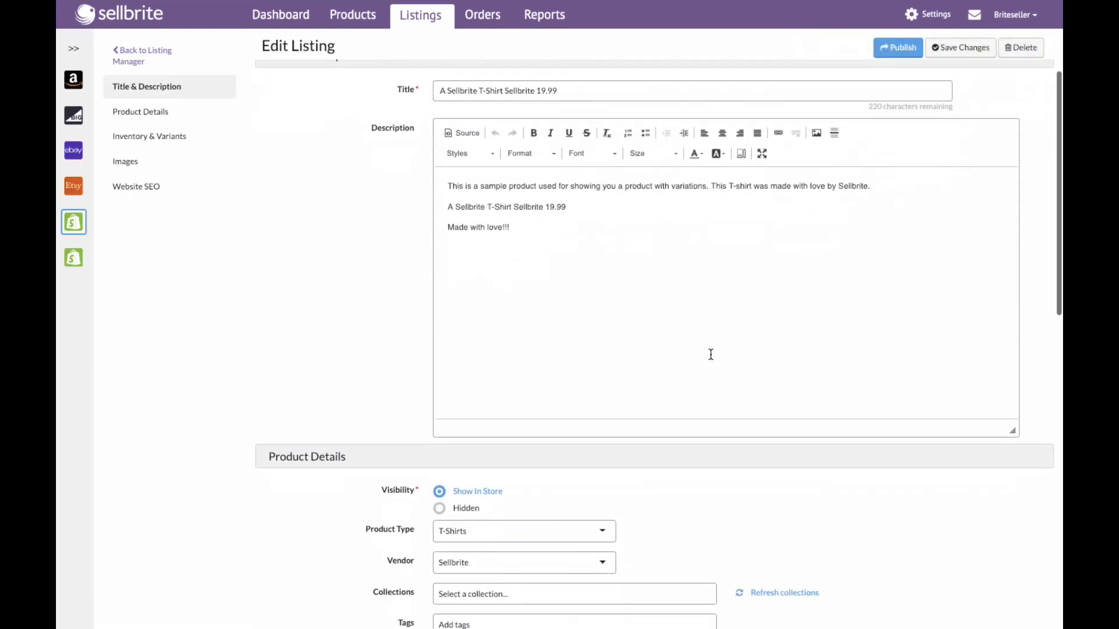
pyautogui.scroll(-1, 711, 355)
pyautogui.scroll(5, 714, 356)
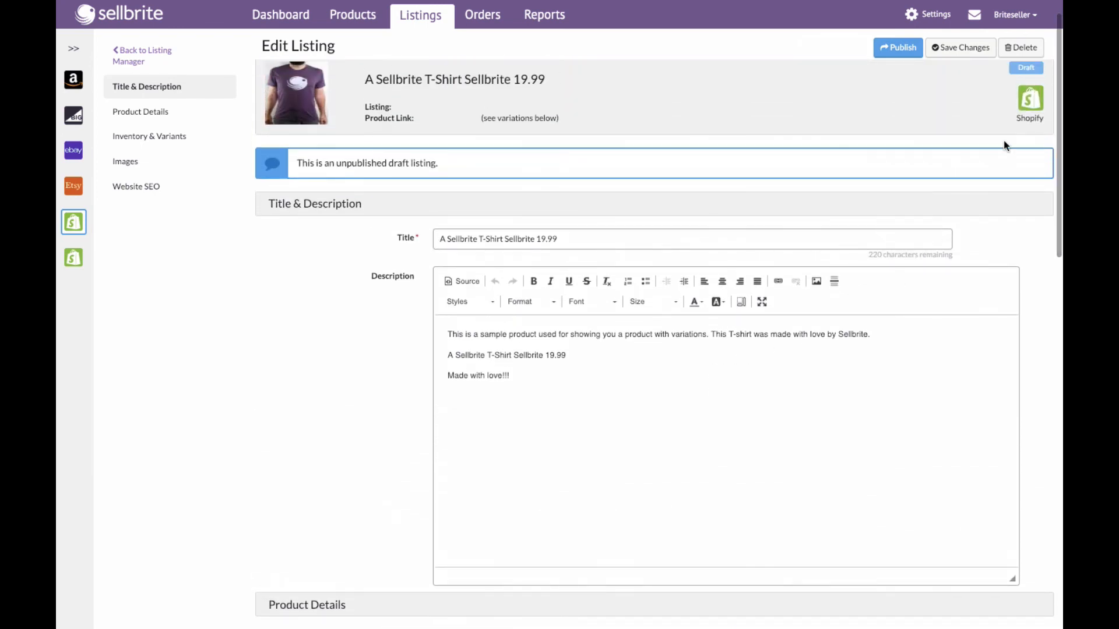
pyautogui.click(899, 48)
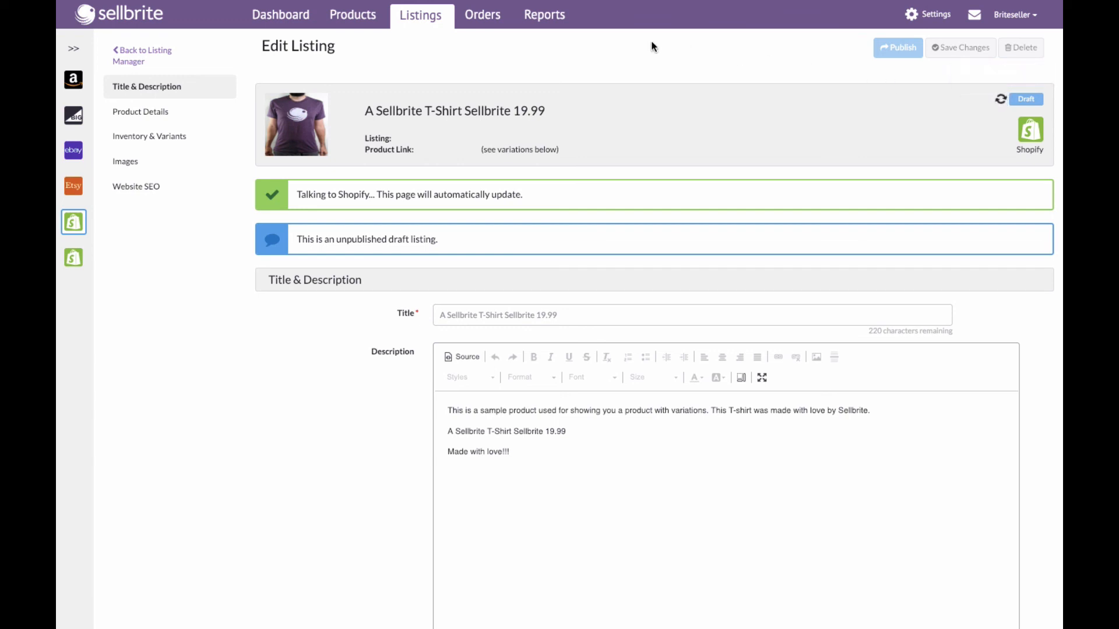
pyautogui.click(415, 18)
pyautogui.click(439, 149)
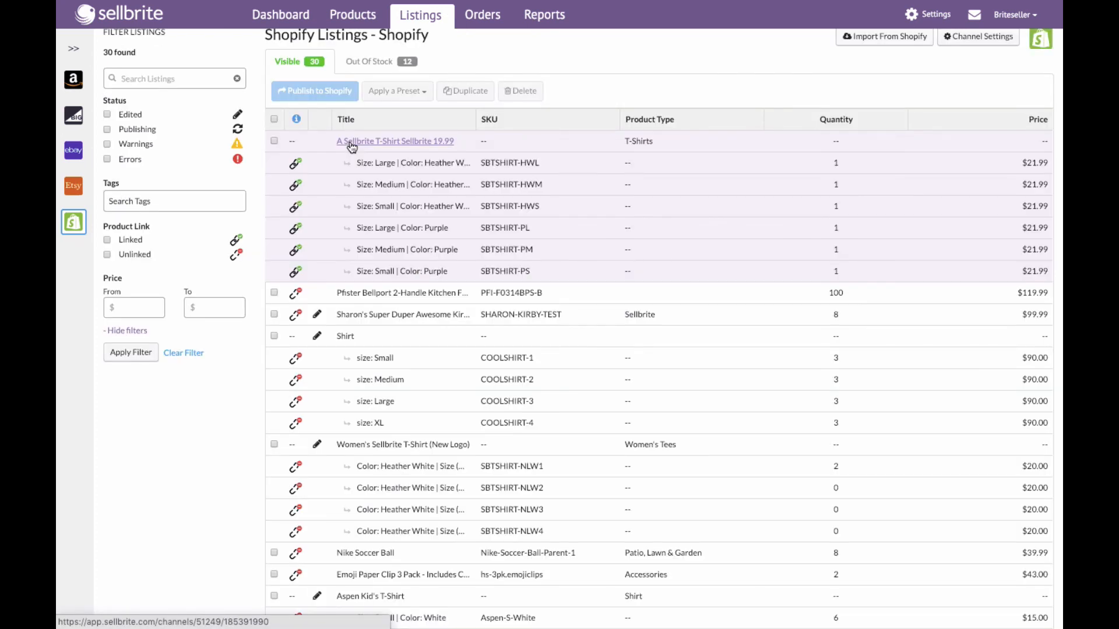
# - Open the Aspen Kid's T-Shirt eBay draft and set its title template to "-- Do Not Use Template --"
pyautogui.click(420, 16)
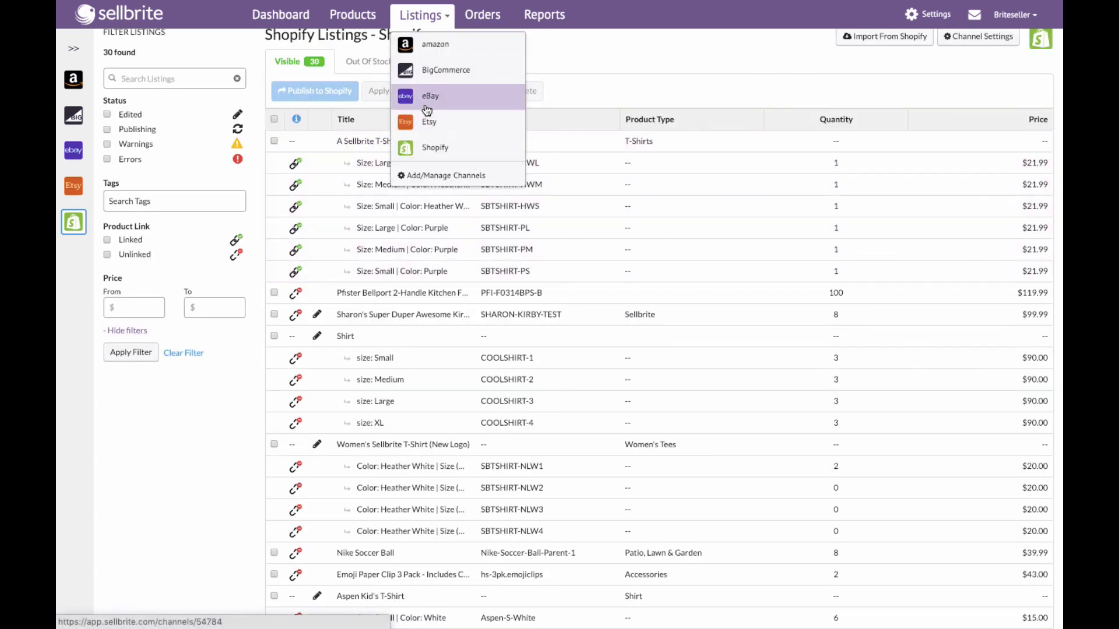
pyautogui.click(427, 97)
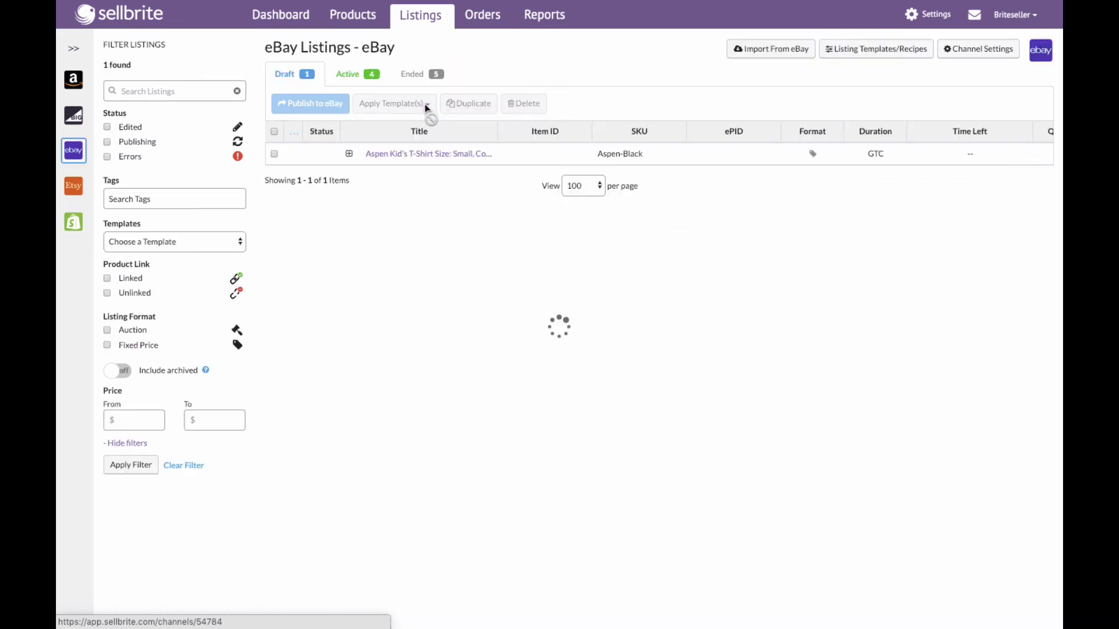
pyautogui.click(373, 154)
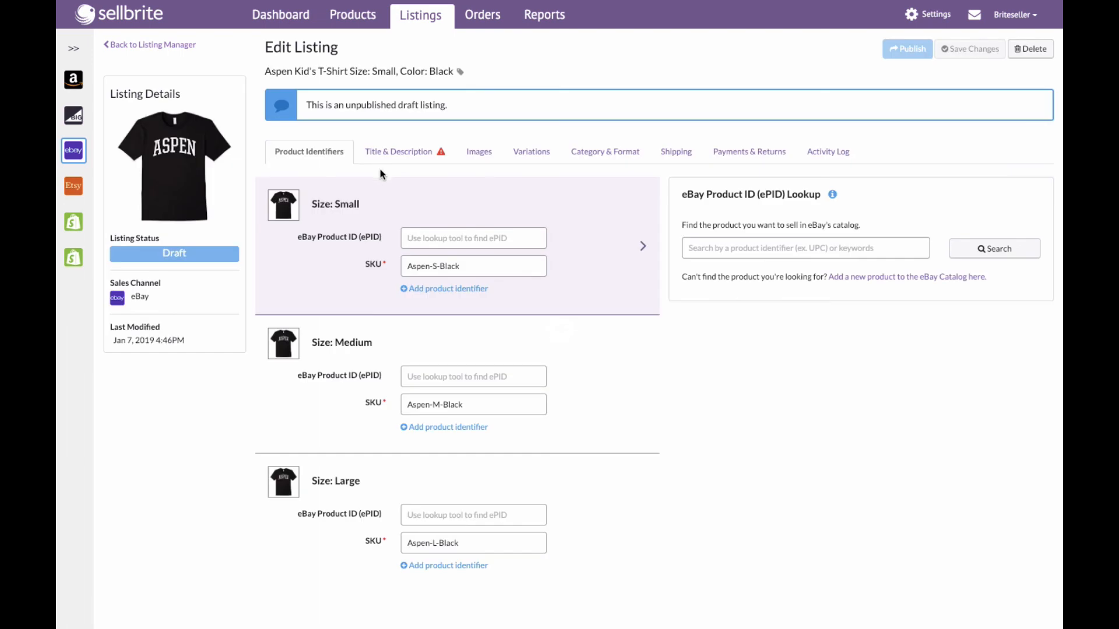
pyautogui.click(389, 155)
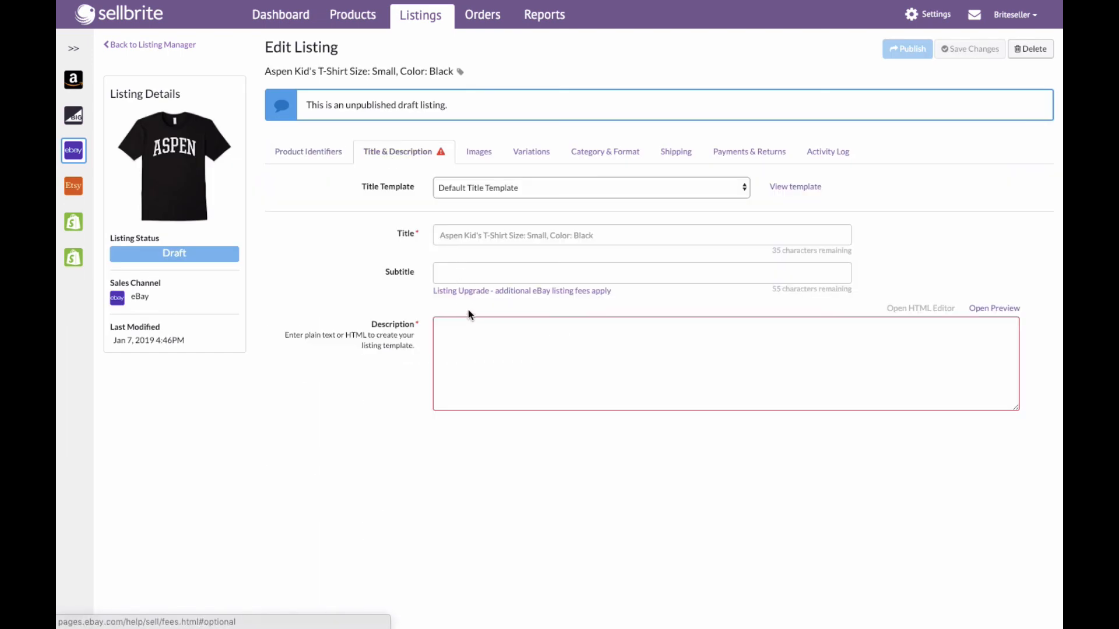
pyautogui.click(506, 179)
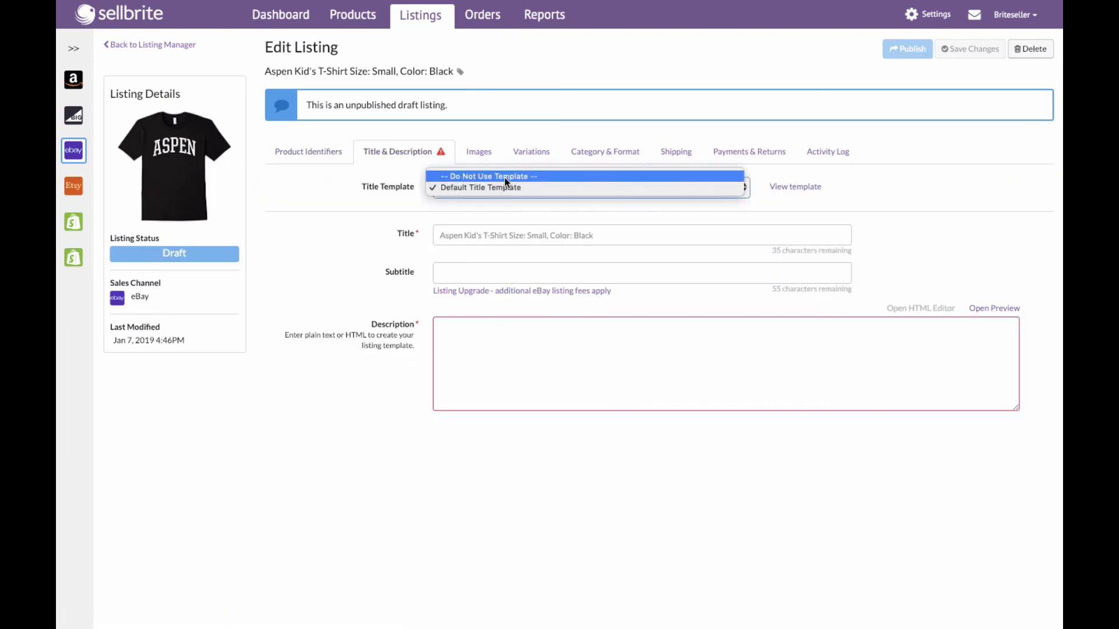
pyautogui.click(503, 176)
# - Enter the description "THIS IS THE BEST SHIRT EVER" and publish the listing to eBay
pyautogui.click(519, 339)
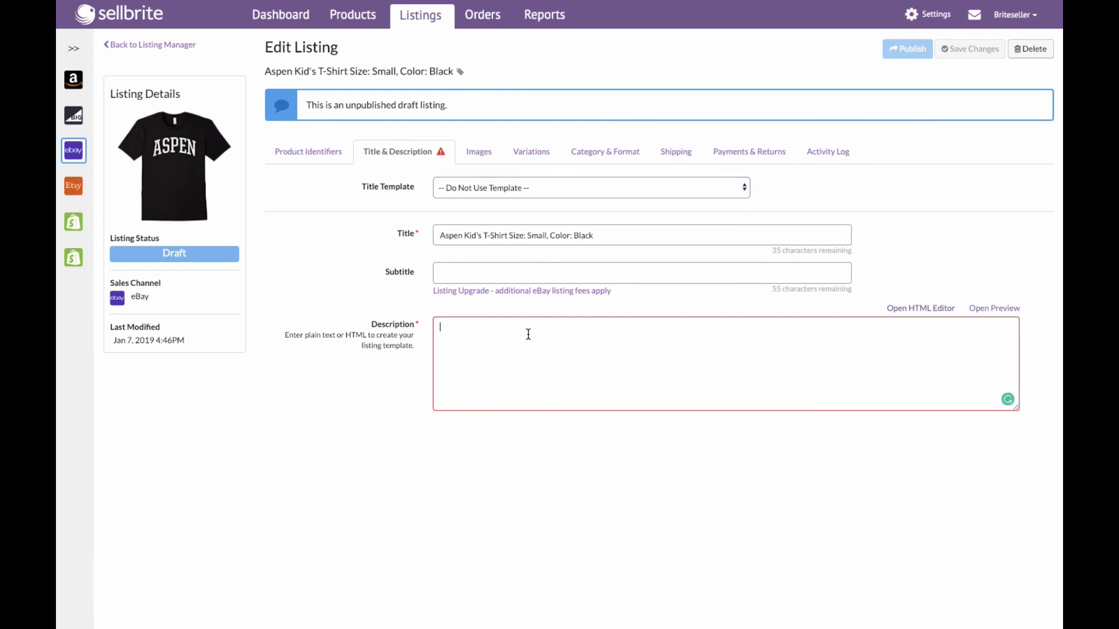
pyautogui.write('THIS')
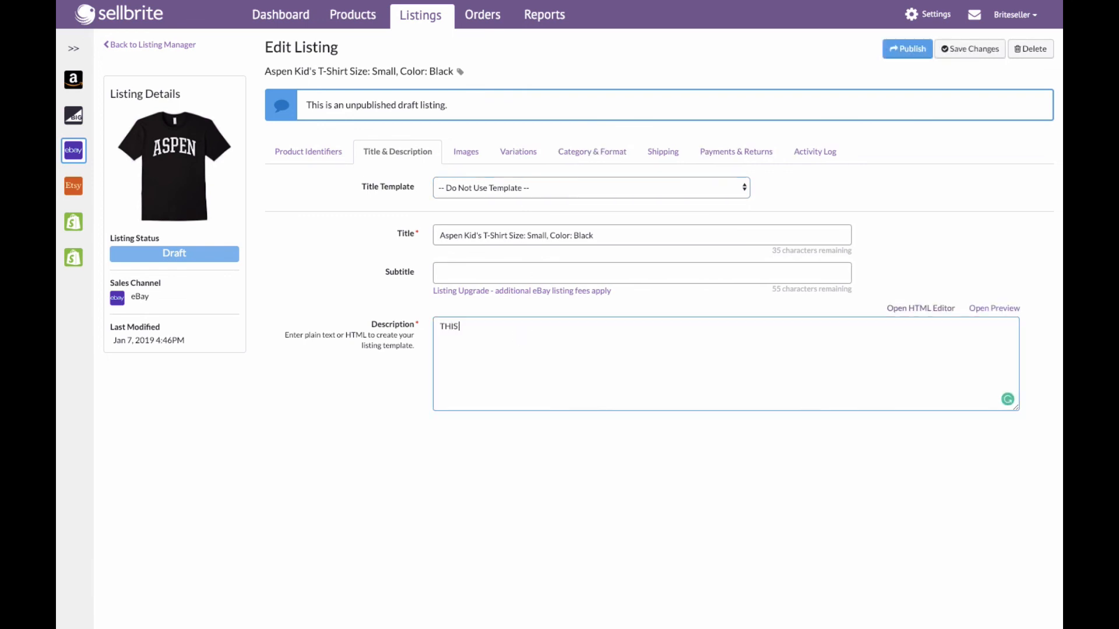
pyautogui.write(' IS THE BEST SHIRT EVER')
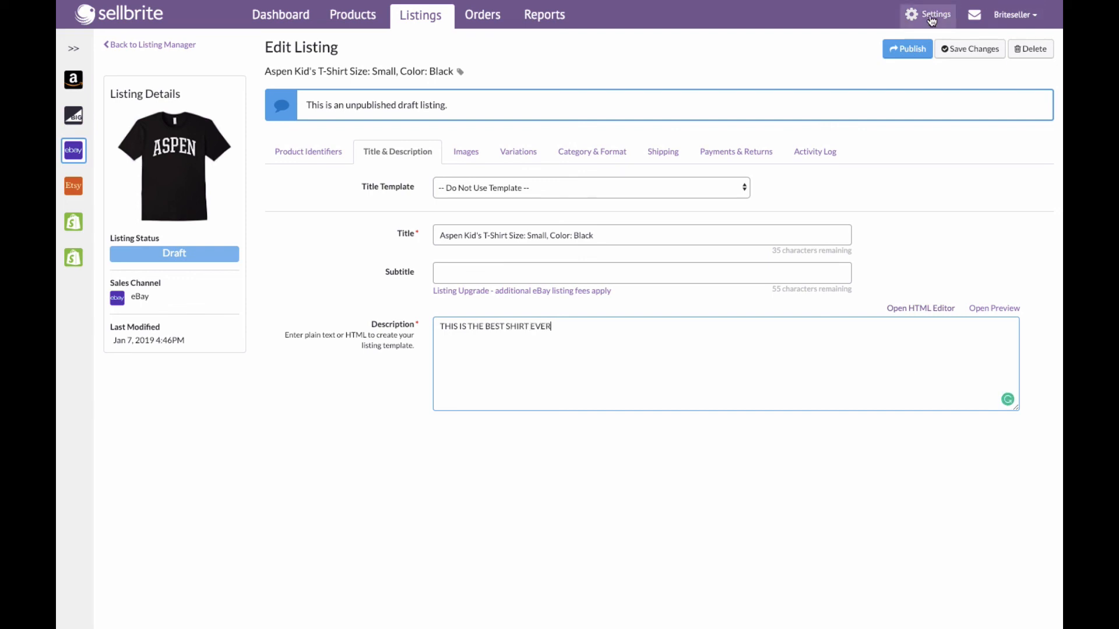
pyautogui.click(913, 46)
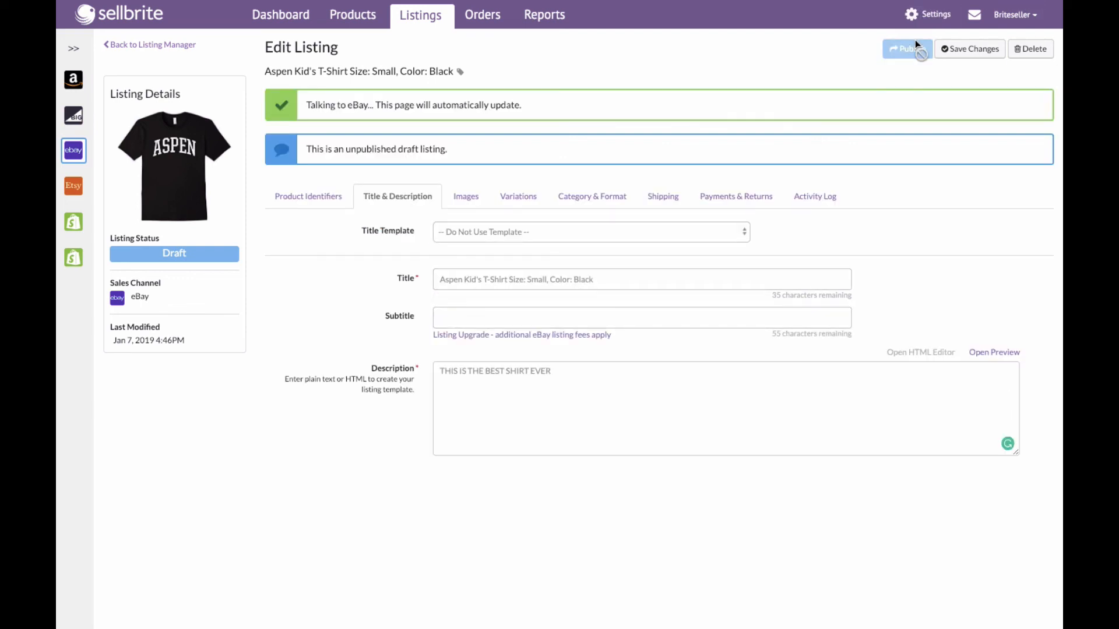